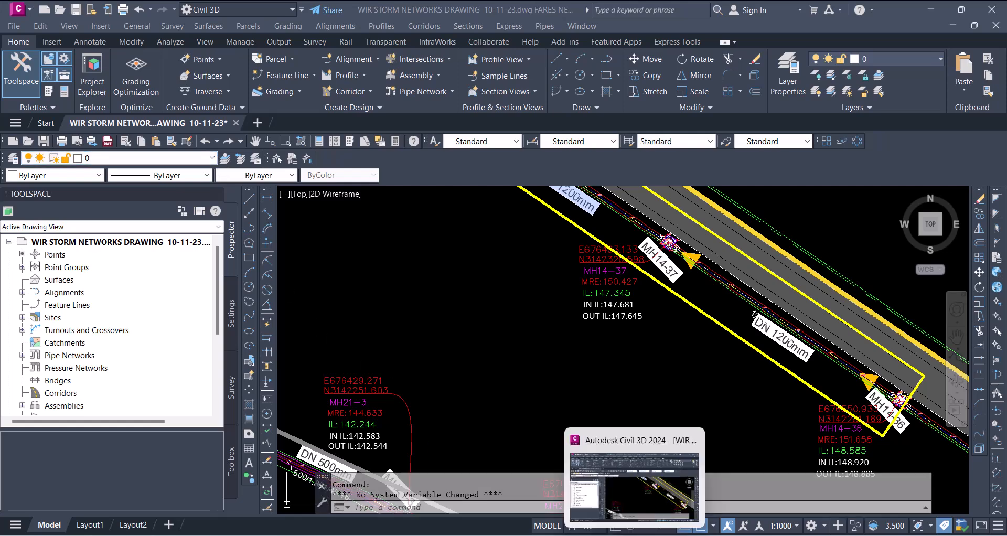
- Switch to the PDF viewer and examine the Collector 14 layout plan and profile sheets, including the pipe run between MH14-36 and MH14-37
mouse_move(481, 514)
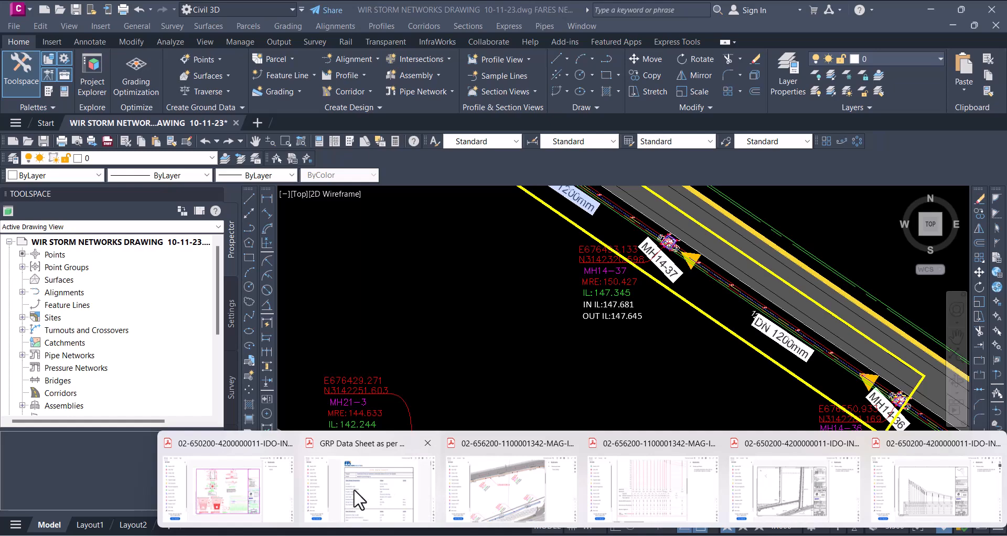
scroll(575, 295, "down", 5)
scroll(553, 310, "up", 8)
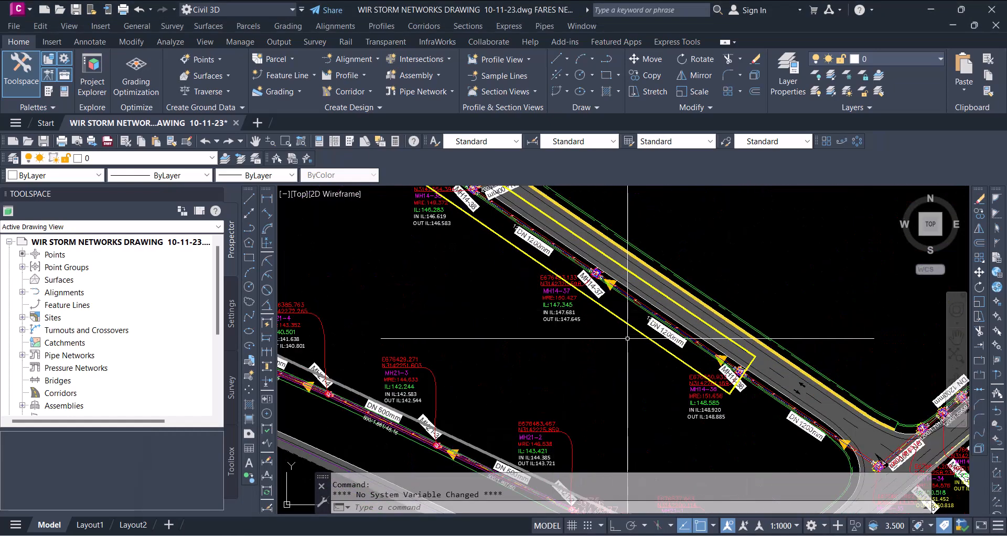
mouse_move(699, 535)
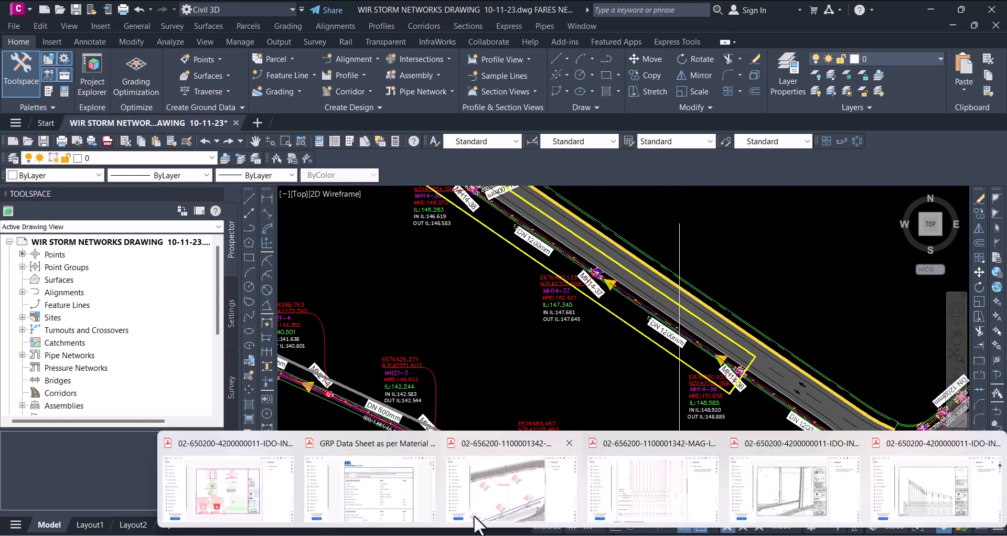
left_click(532, 496)
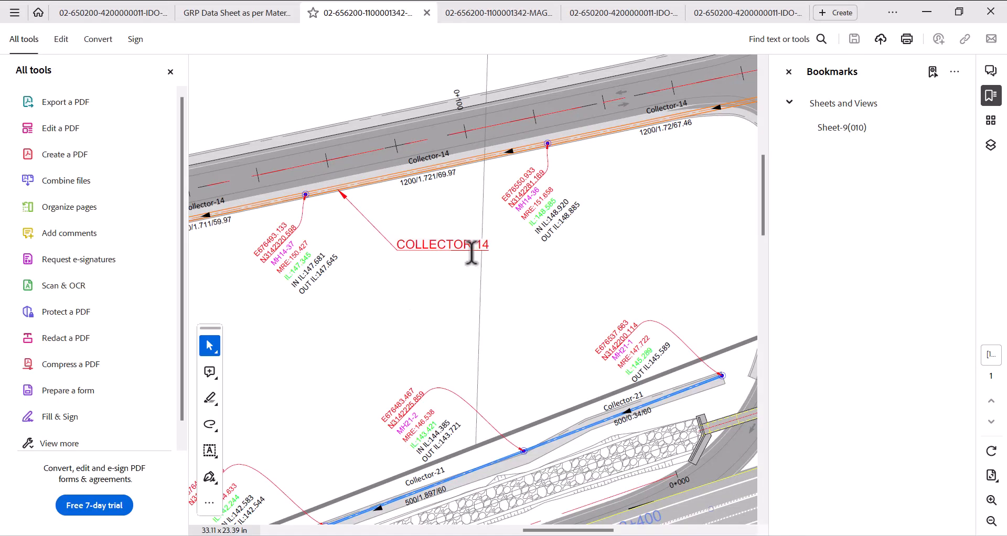
scroll(492, 137, "down", 5, "ctrl")
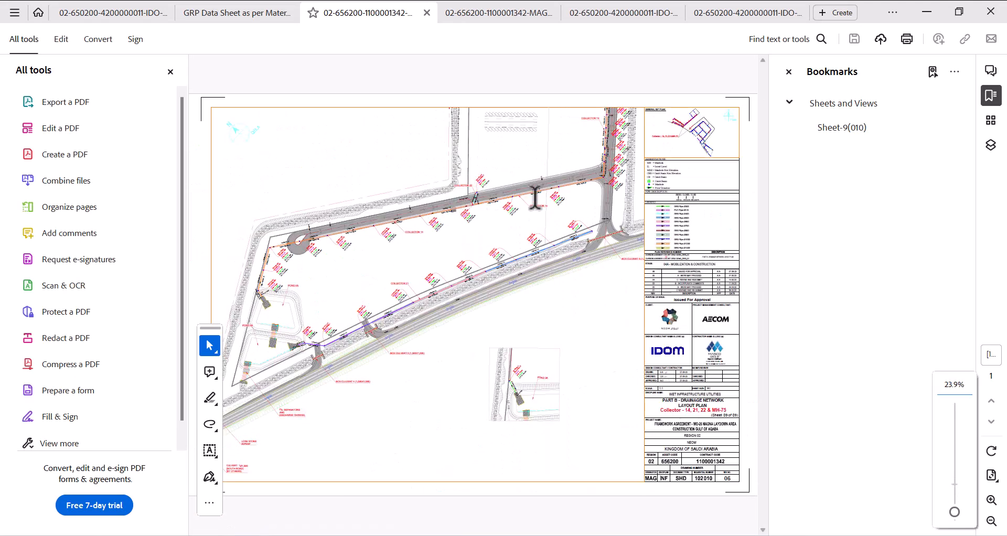
left_click(467, 6)
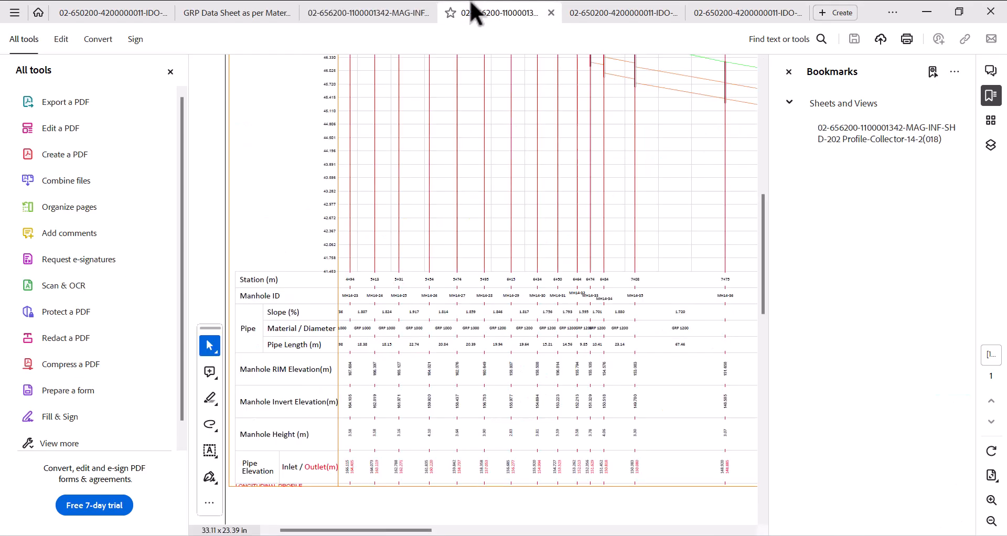
scroll(433, 256, "down", 4, "ctrl")
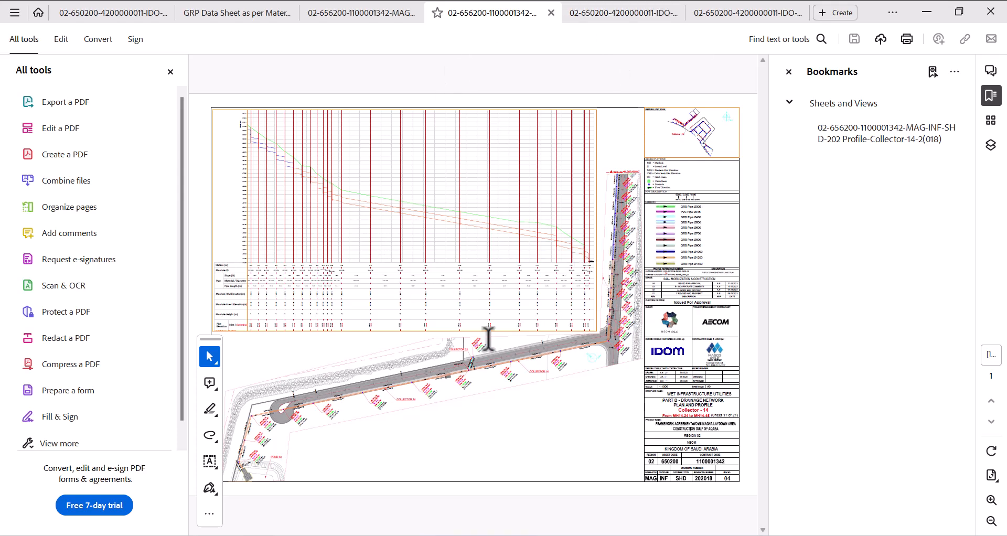
scroll(524, 361, "up", 4, "ctrl")
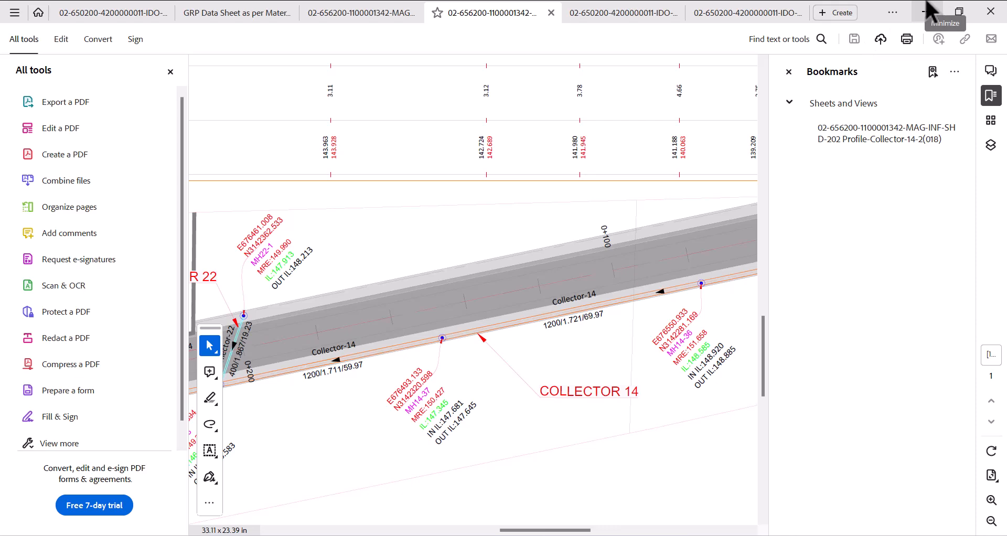
left_click(927, 5)
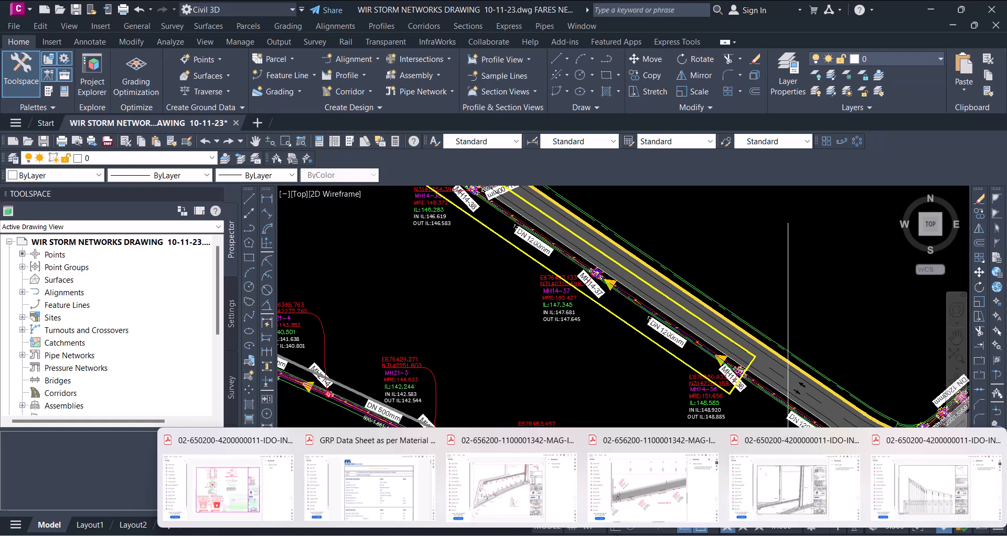
- Examine the PVC pipe trench bedding detail and the trench dimensions table on PDF sheet 502019
left_click(238, 504)
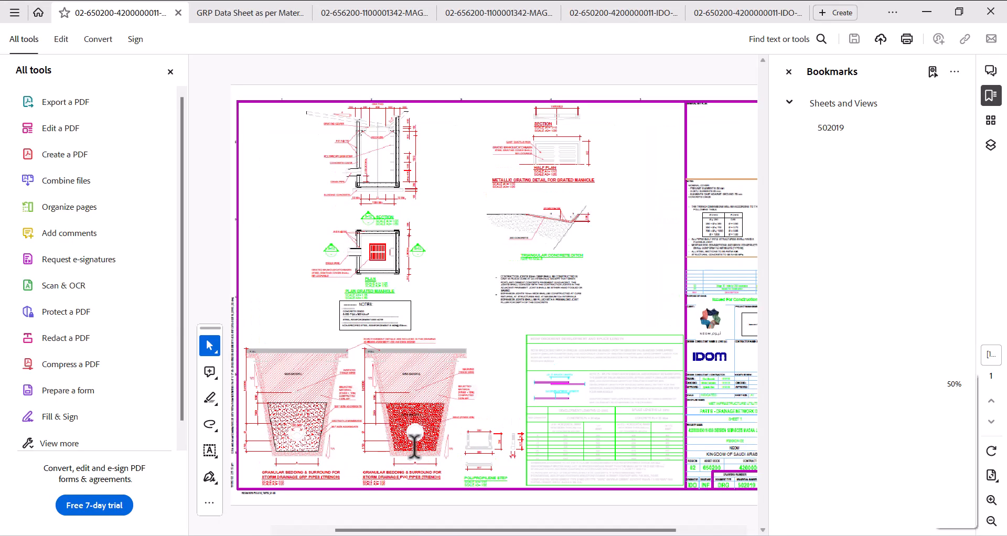
scroll(412, 450, "up", 5, "ctrl")
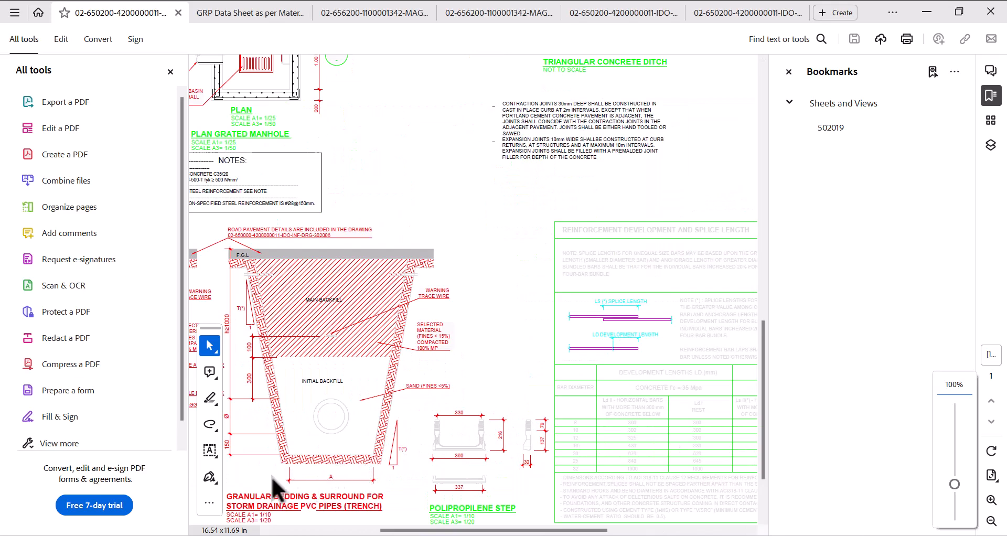
scroll(321, 461, "down", 1, "ctrl")
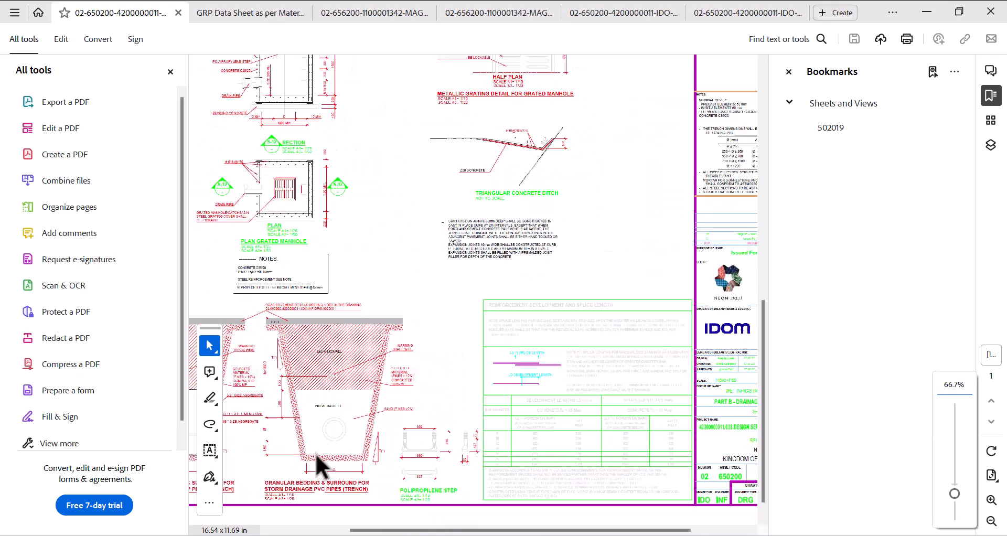
scroll(418, 342, "down", 2, "ctrl")
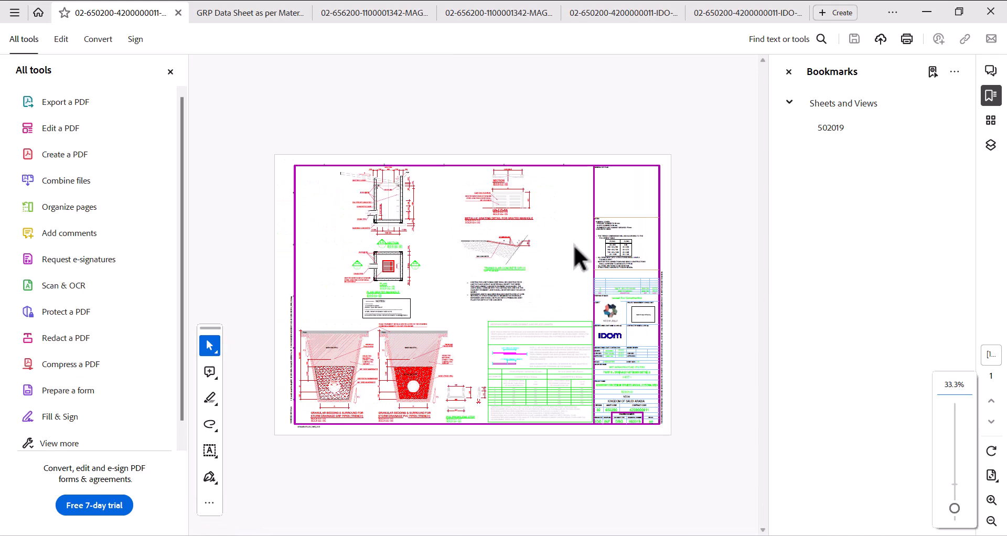
scroll(633, 247, "up", 5, "ctrl")
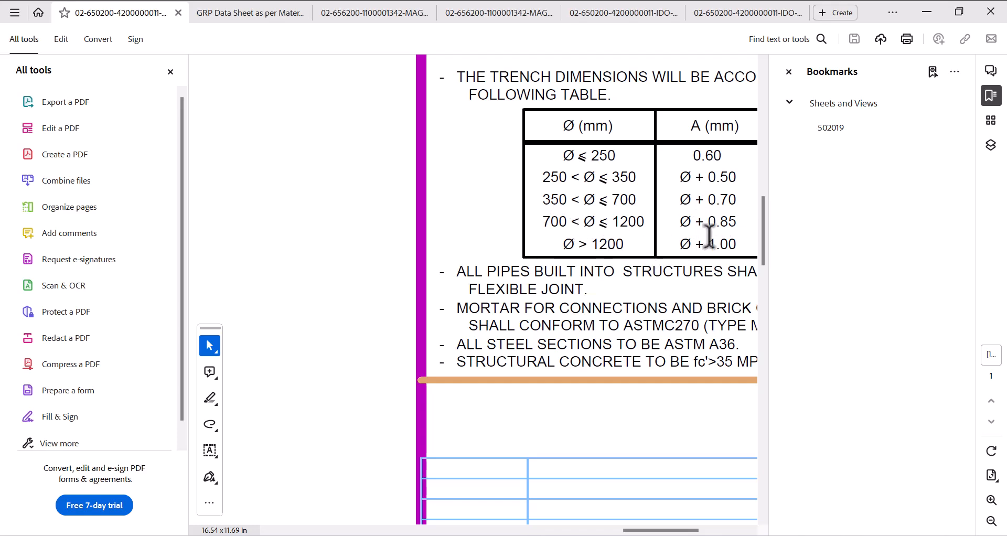
left_click(925, 12)
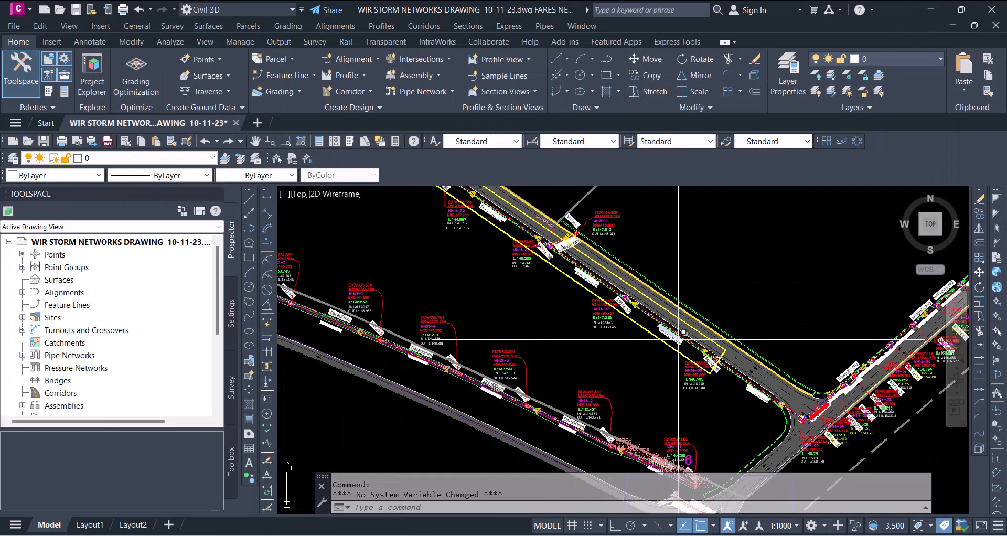
- Begin a feature line in Site 1 with the Basic Feature Line style at manhole MH14-36's centre, with elevation 148.885
scroll(675, 340, "up", 2)
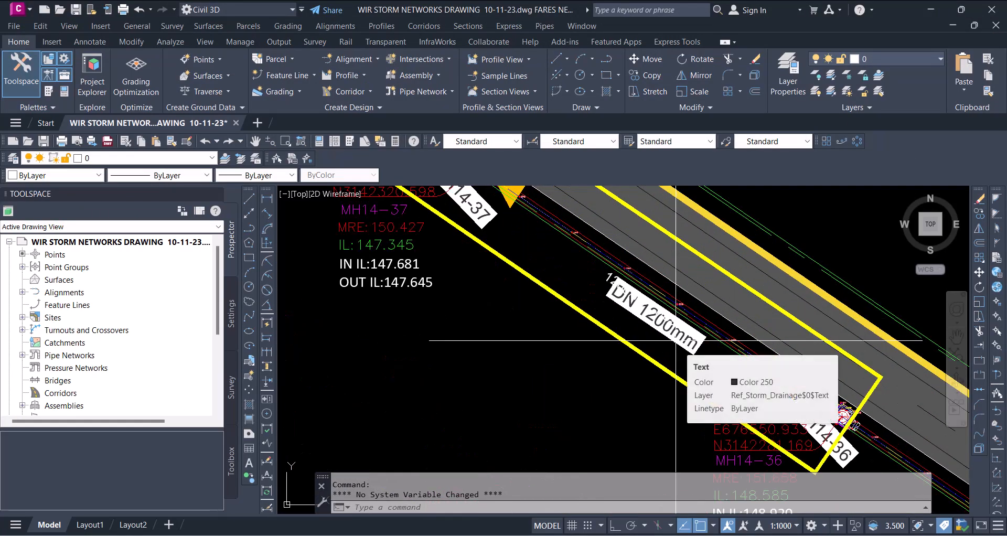
scroll(675, 340, "down", 2)
scroll(730, 371, "up", 2)
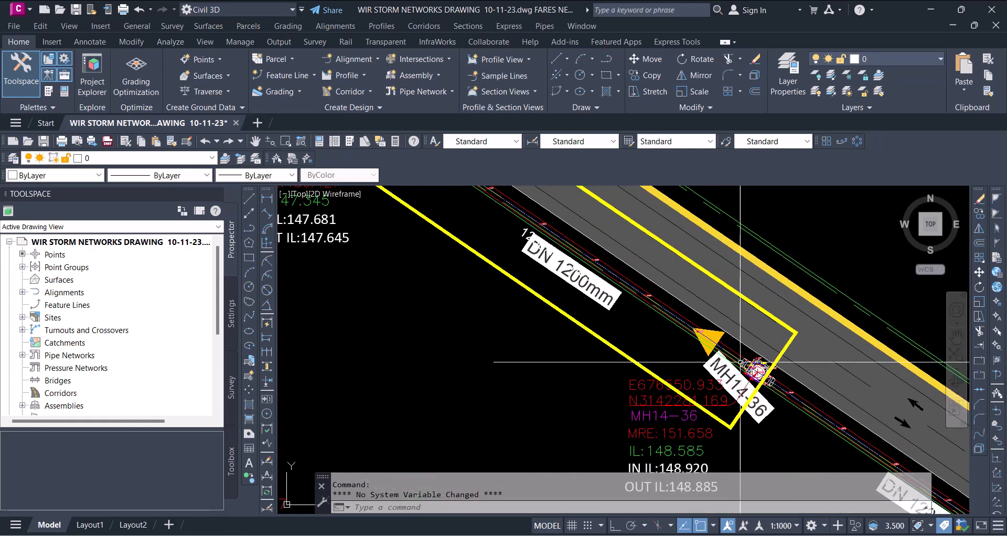
left_click(292, 77)
left_click(308, 90)
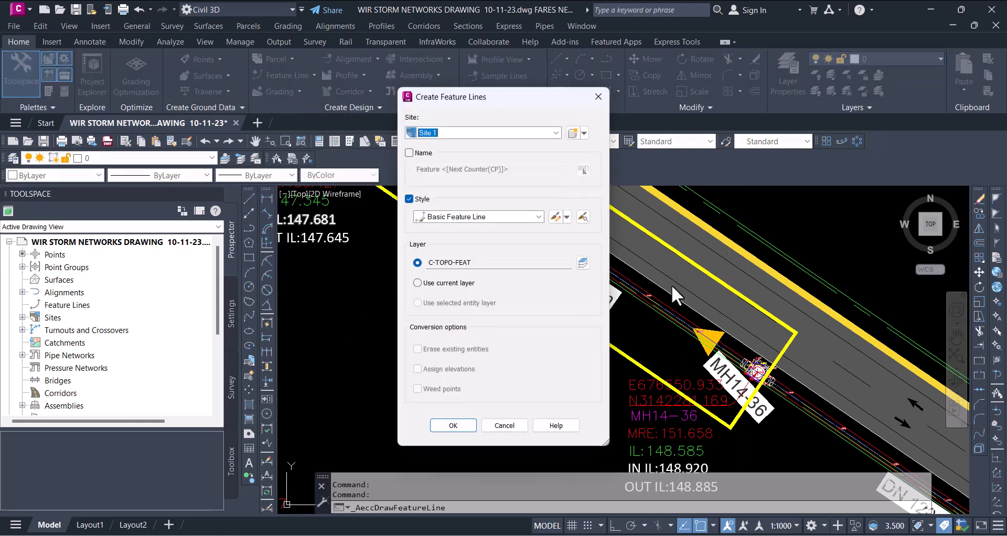
left_click(453, 424)
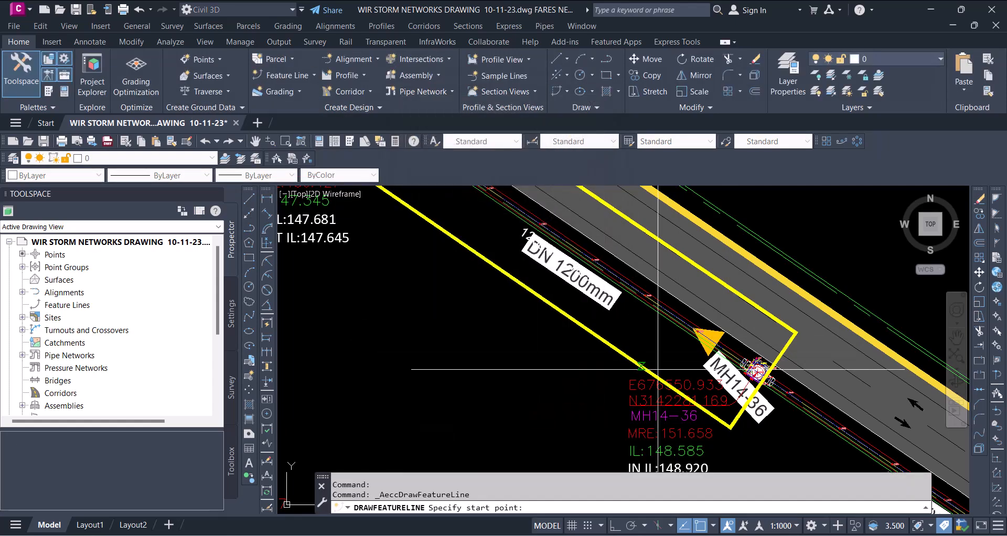
scroll(729, 329, "up", 6)
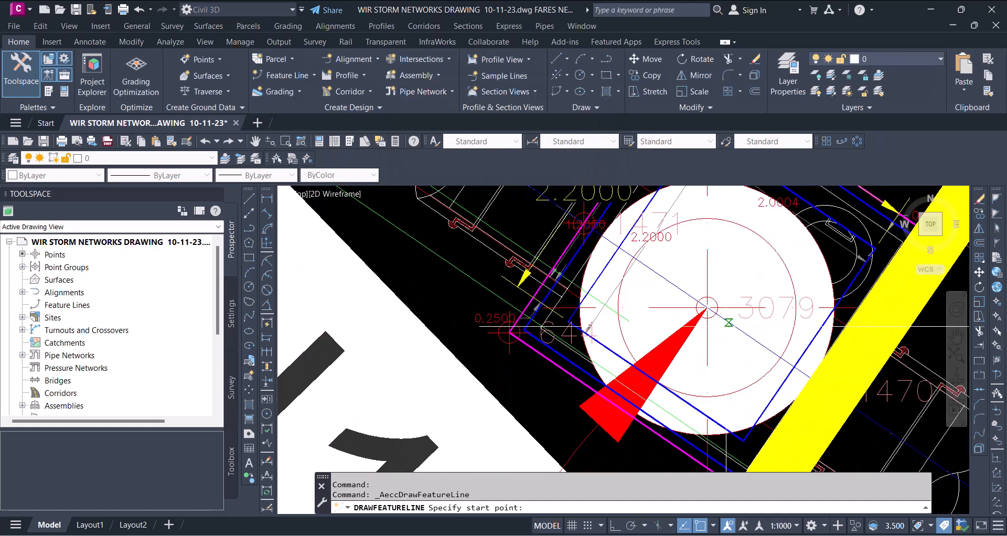
scroll(716, 315, "up", 4)
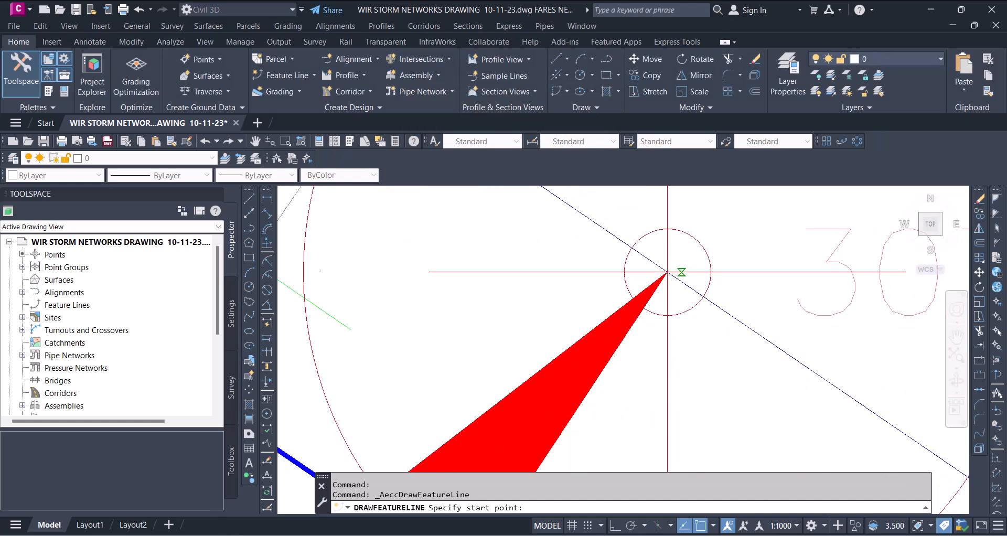
left_click(667, 271)
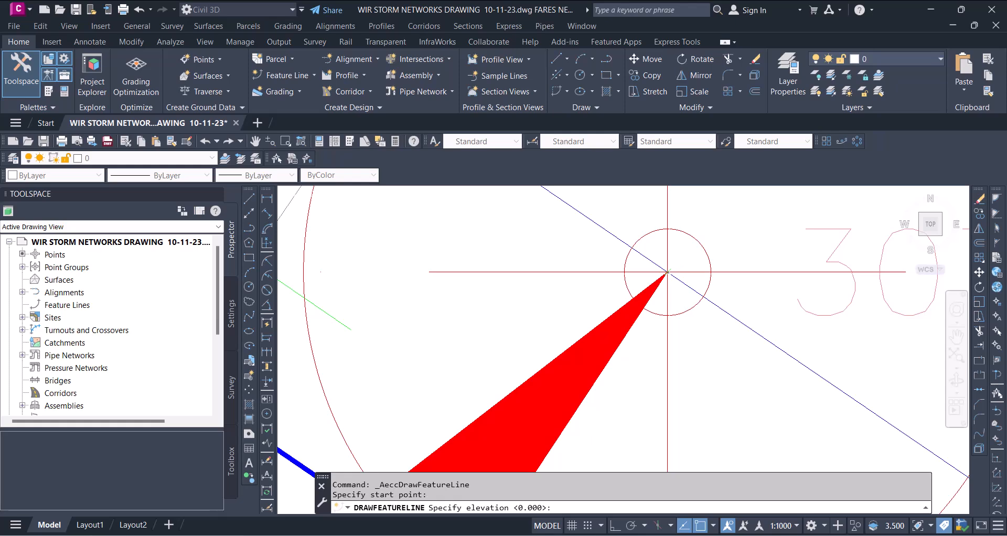
scroll(667, 272, "down", 6)
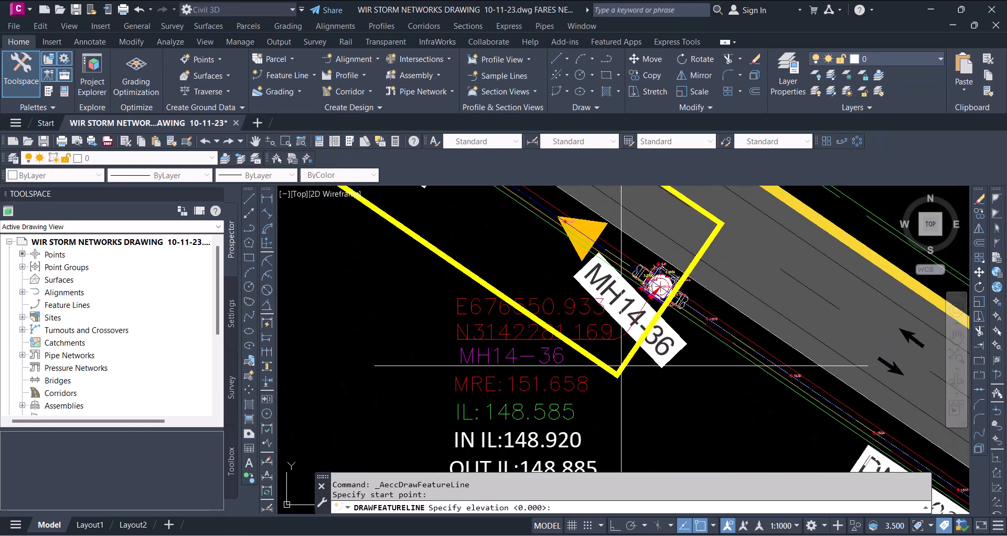
middle_click_drag(613, 367, 600, 295)
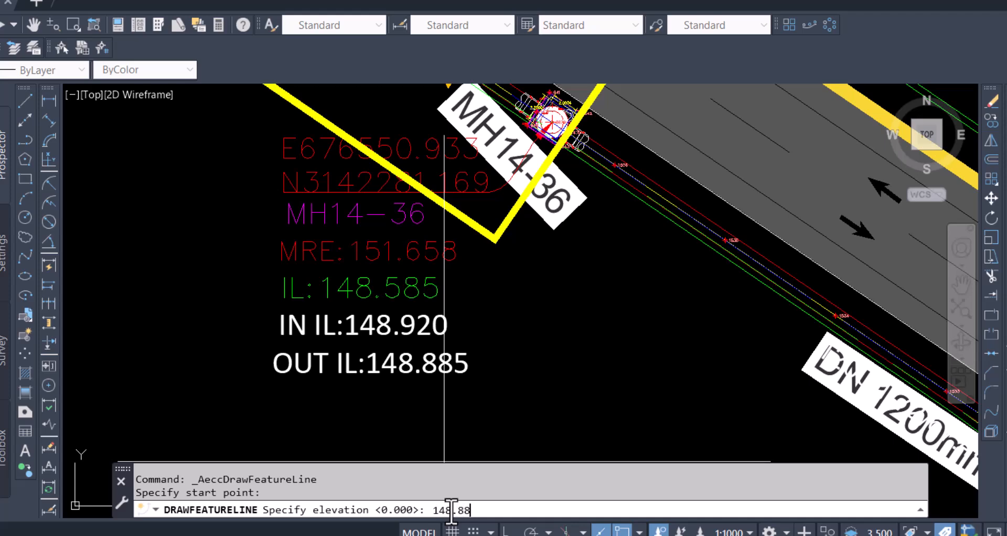
key("Return")
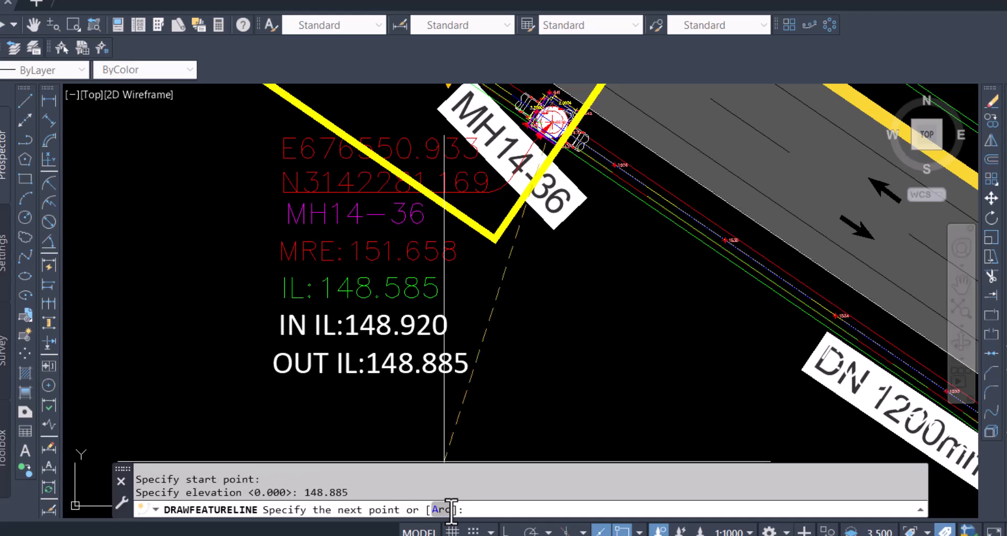
- End the feature line at the centre of manhole MH14-37 with elevation 147.681
scroll(664, 309, "down", 6)
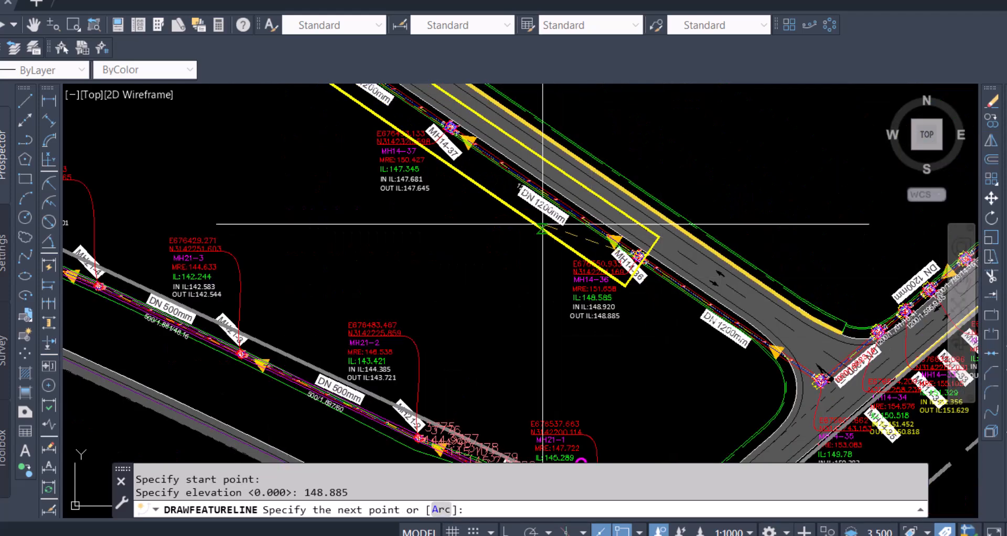
scroll(461, 107, "up", 6)
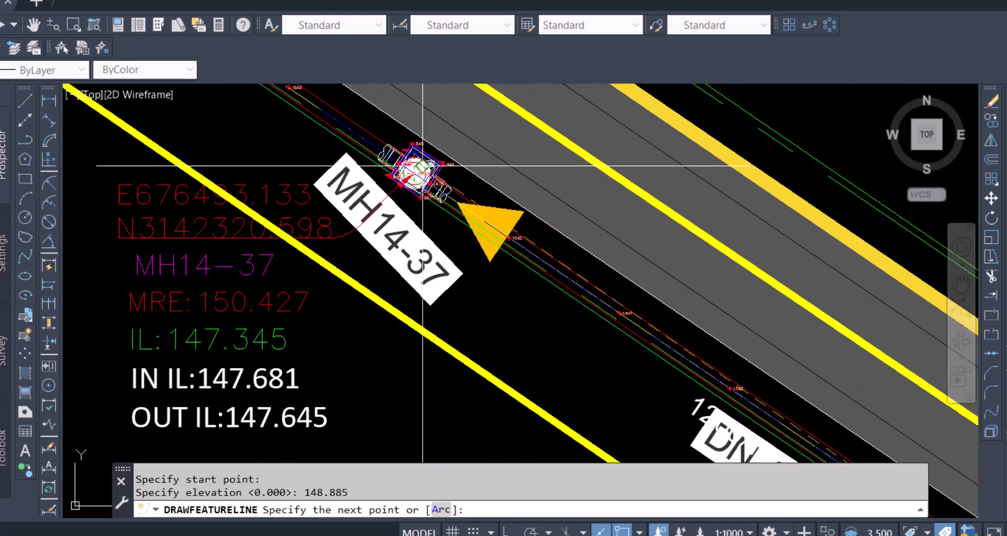
scroll(404, 162, "up", 5)
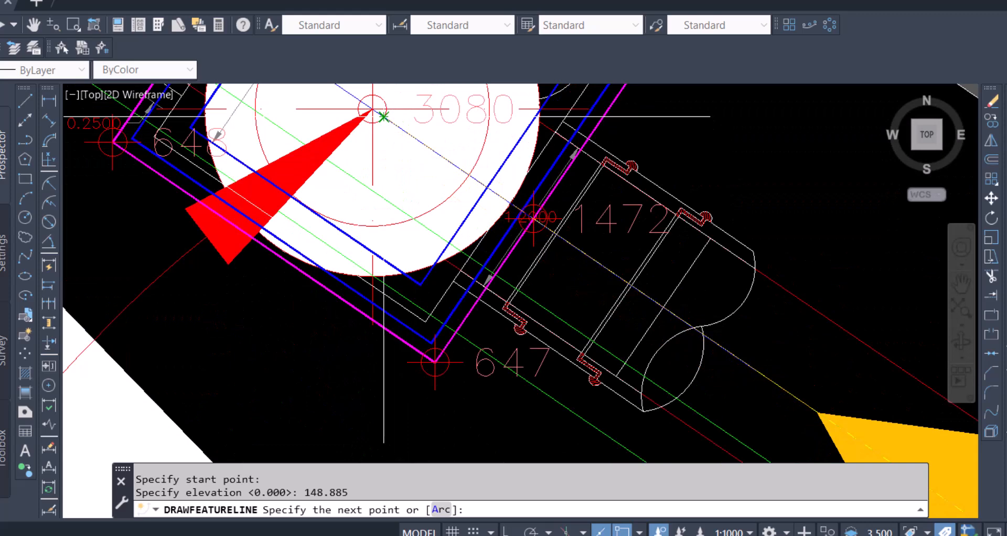
scroll(383, 117, "up", 6)
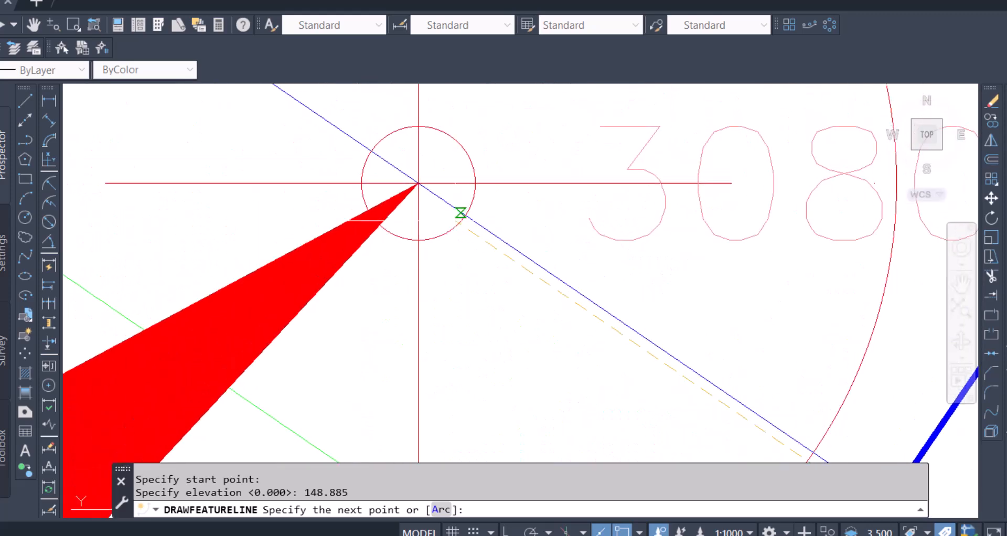
left_click(419, 183)
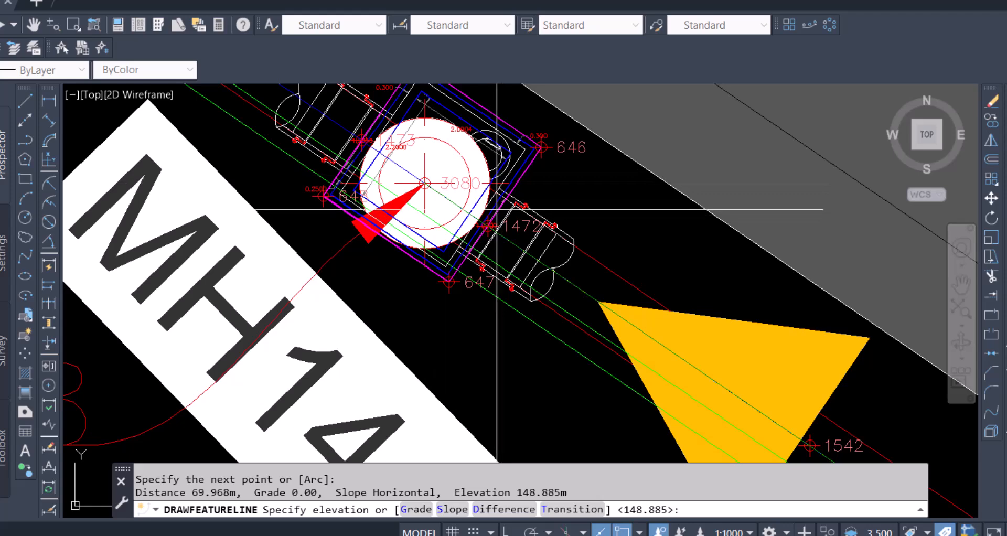
scroll(500, 207, "down", 6)
scroll(501, 207, "down", 2)
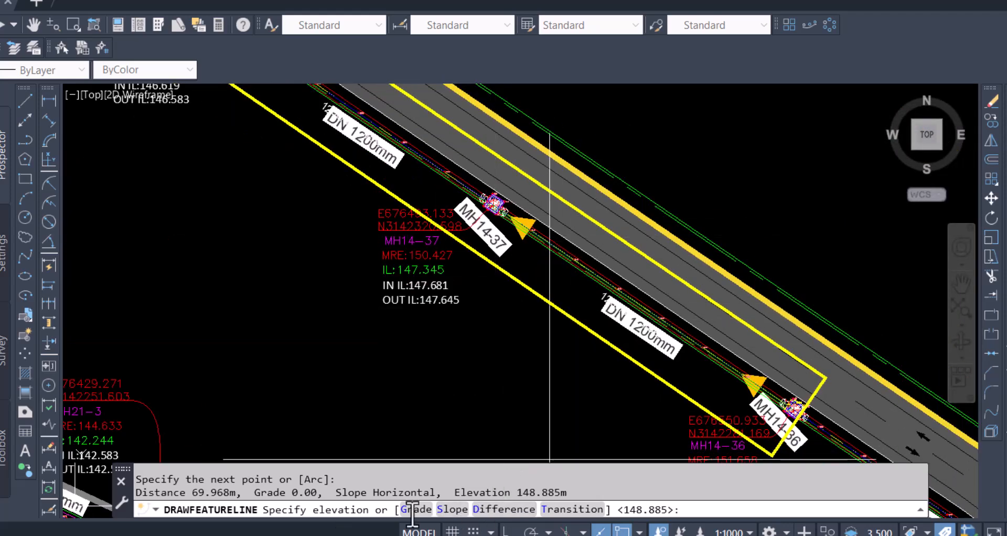
scroll(438, 294, "up", 4)
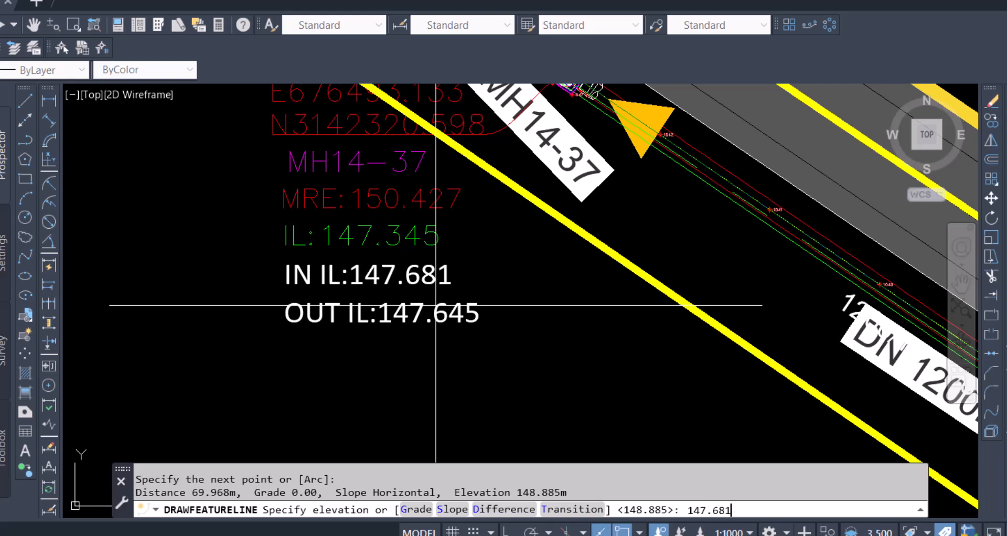
key("Return")
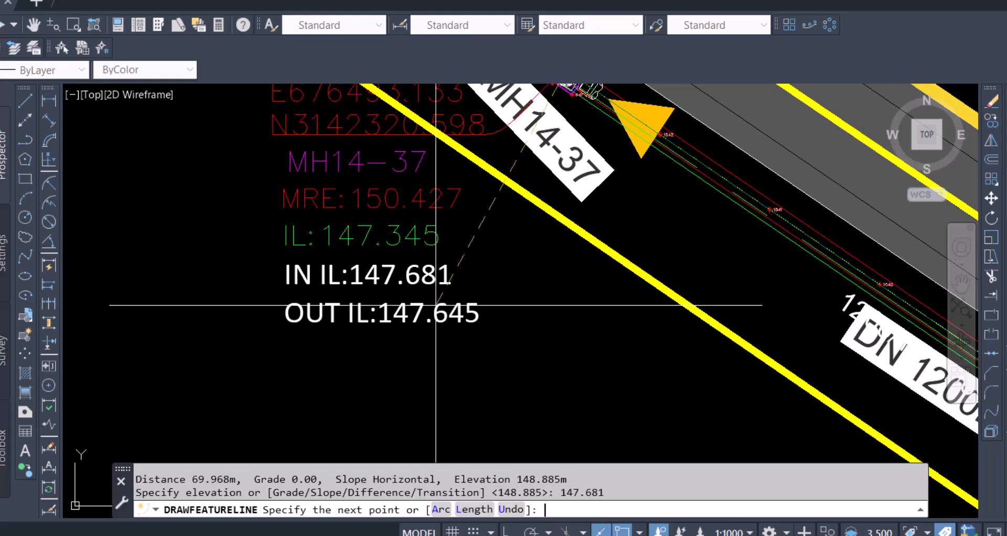
key("Return")
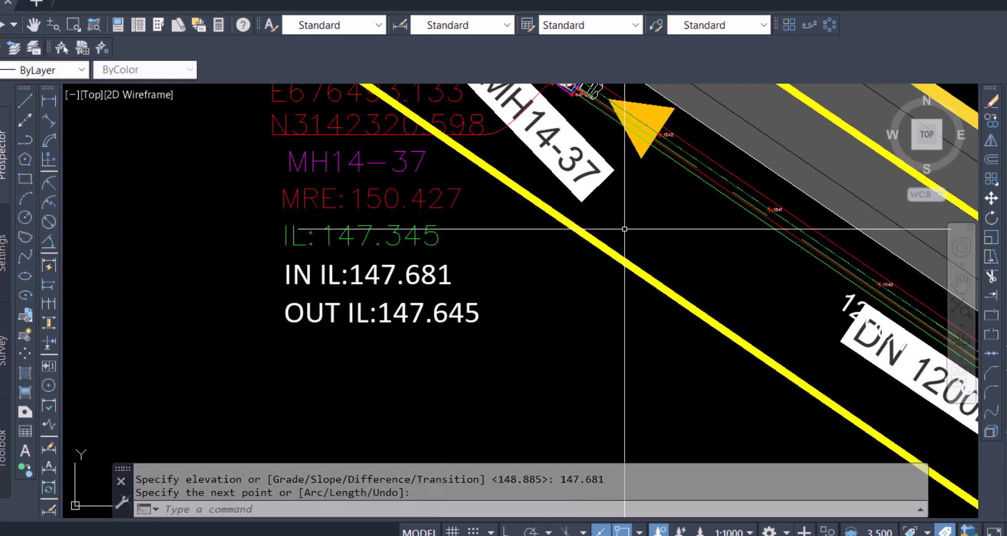
scroll(734, 168, "up", 5)
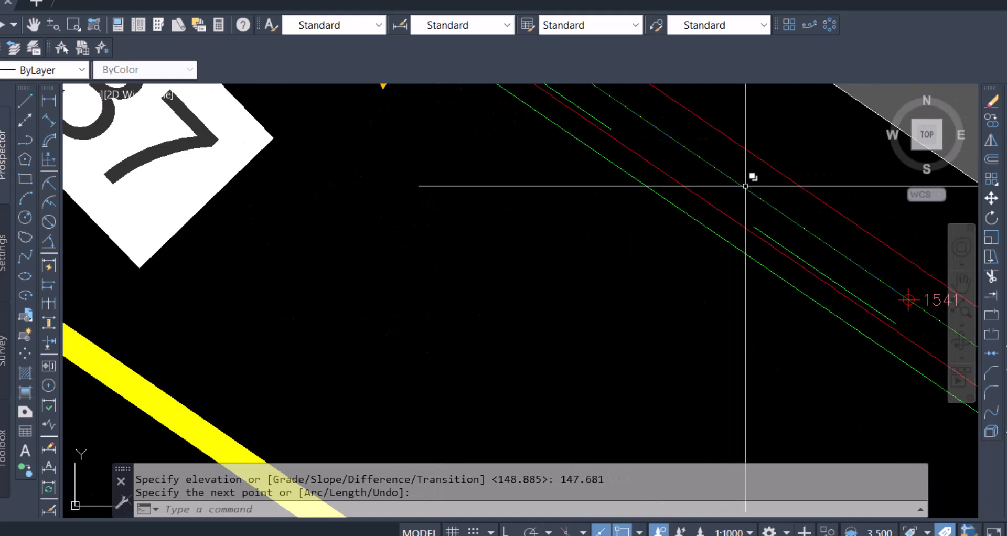
- Open the Elevation Editor for the feature line between MH14-36 and MH14-37 to inspect its elevations, length and grade
left_click(743, 188)
left_click(819, 251)
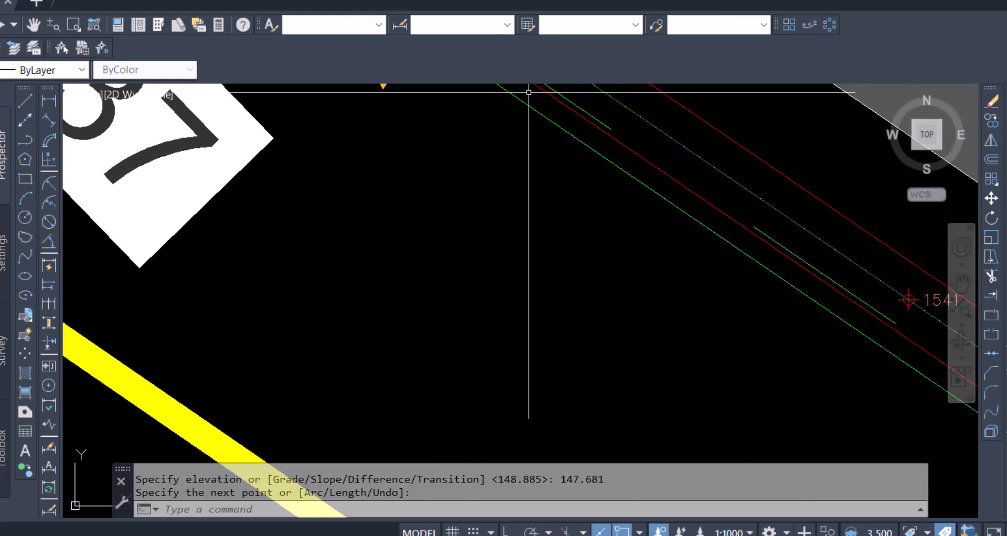
left_click(400, 24)
scroll(604, 295, "down", 1)
scroll(699, 374, "up", 1)
middle_click_drag(701, 373, 664, 384)
scroll(618, 318, "up", 2)
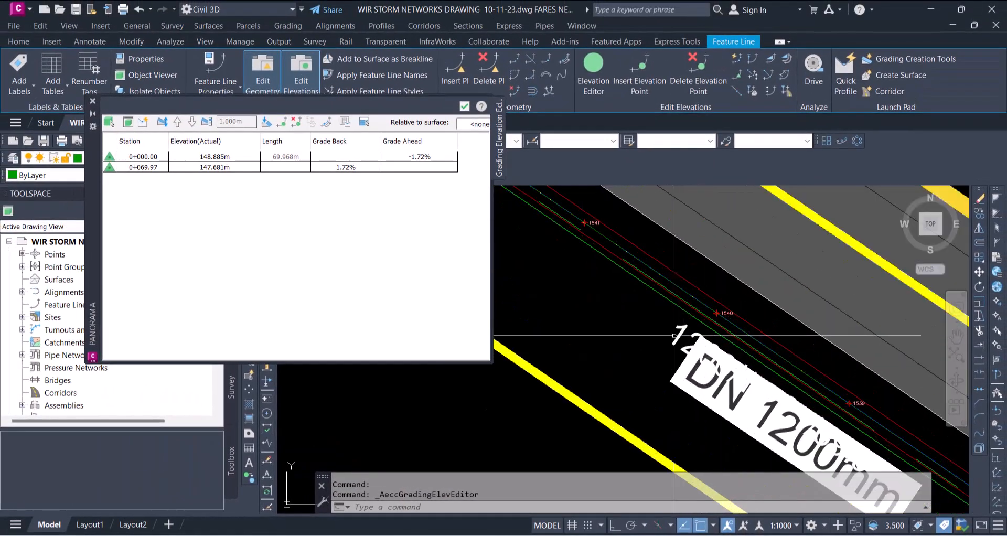
- Compare the DN 1200 pipe label's slope and length with the feature line's elevation table, and close the editor
left_click(674, 339)
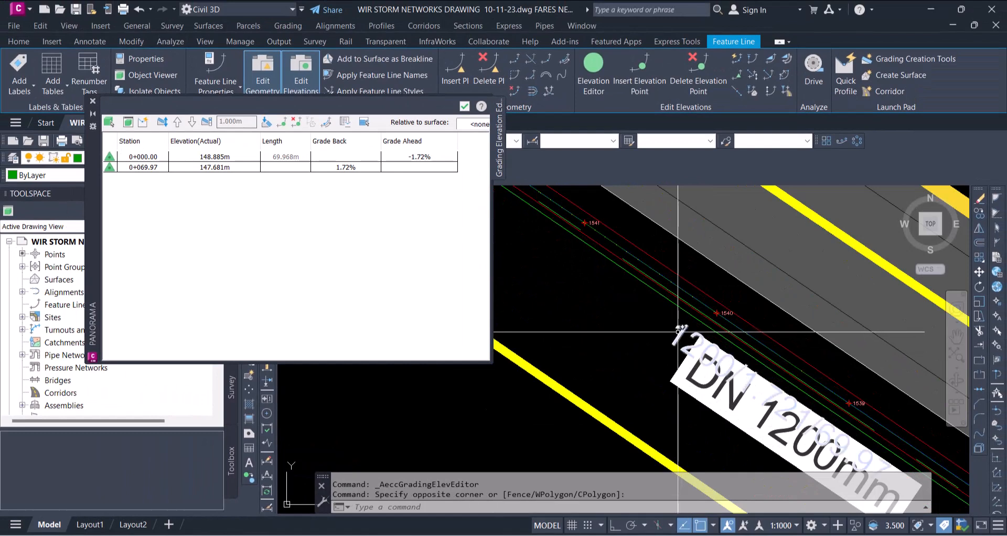
left_click(678, 332)
middle_click_drag(683, 341, 683, 340)
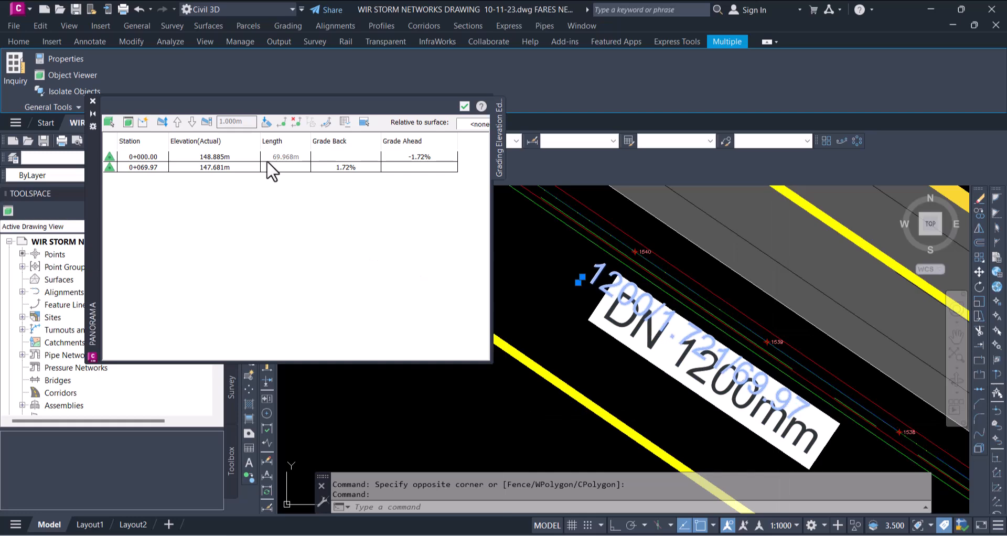
scroll(739, 362, "down", 4)
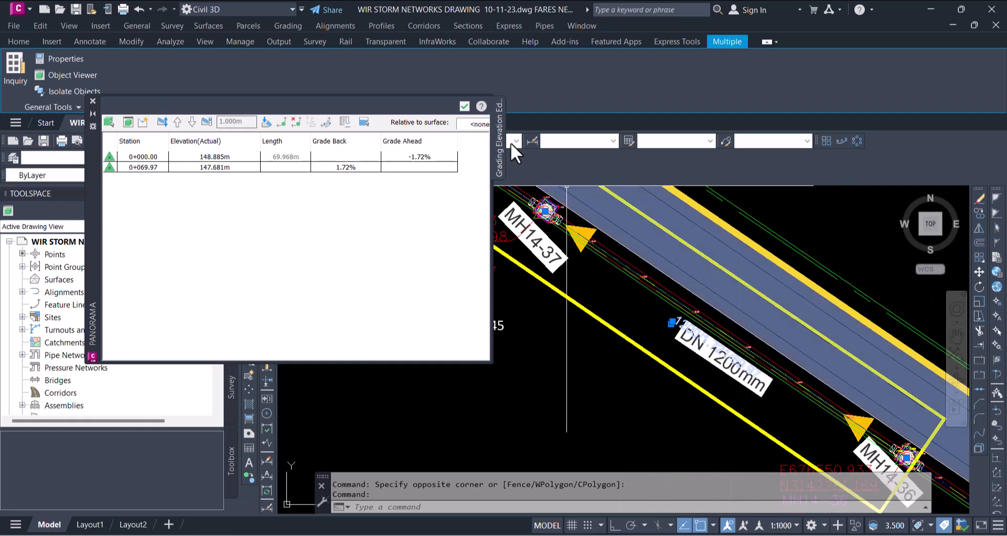
left_click(464, 106)
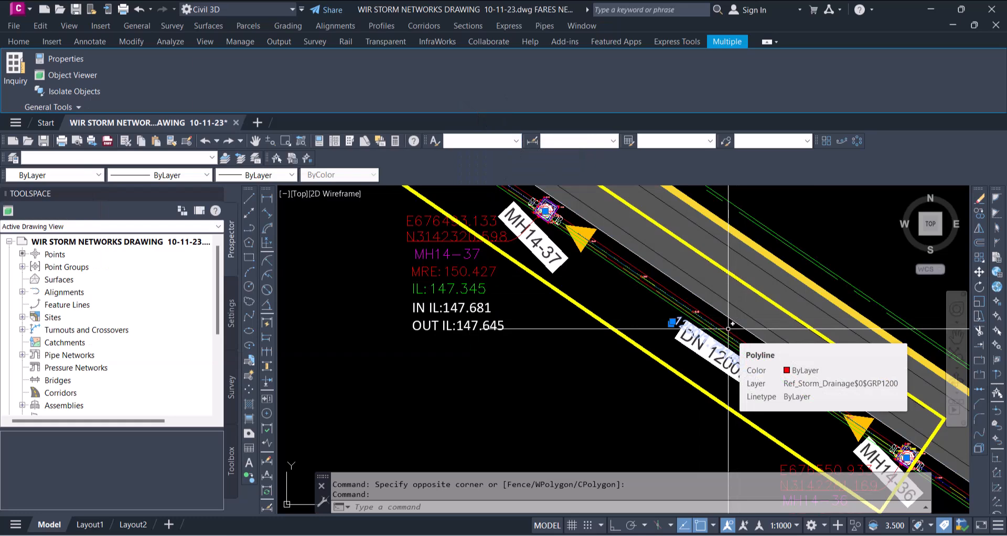
- Check the feature line's elevations against the two manhole invert labels in Drawing1 with the Elevation Editor, and close it
scroll(728, 328, "up", 5)
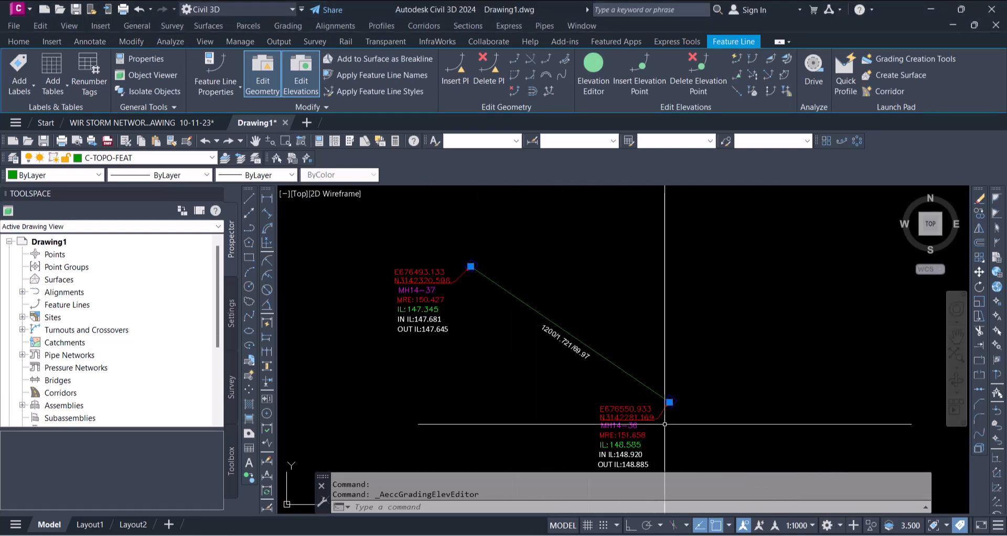
scroll(611, 451, "up", 4)
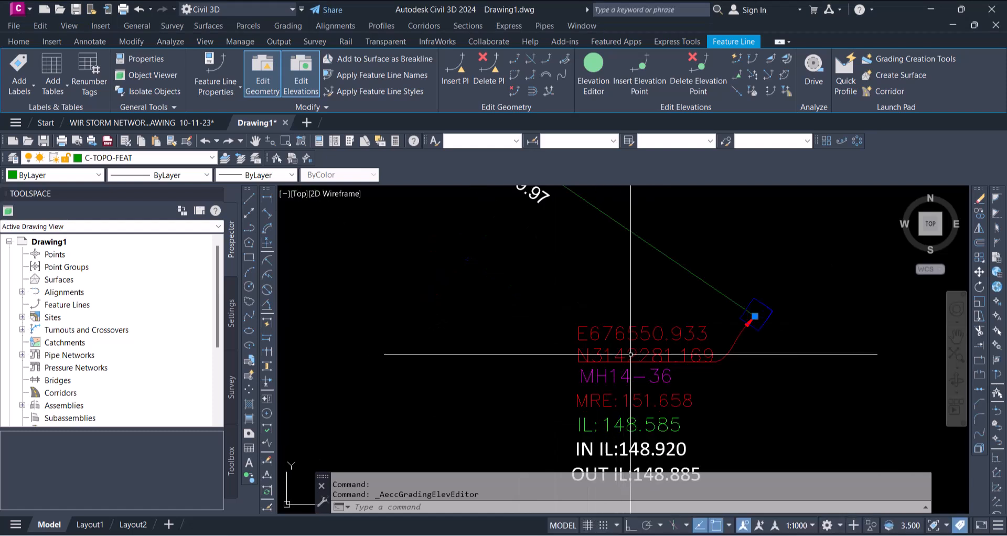
scroll(736, 403, "down", 5)
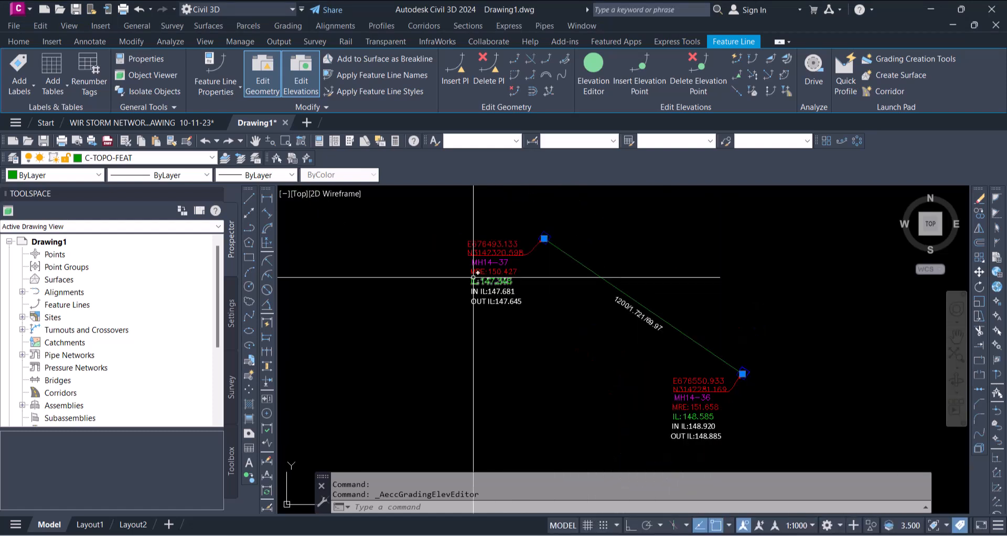
scroll(483, 278, "up", 2)
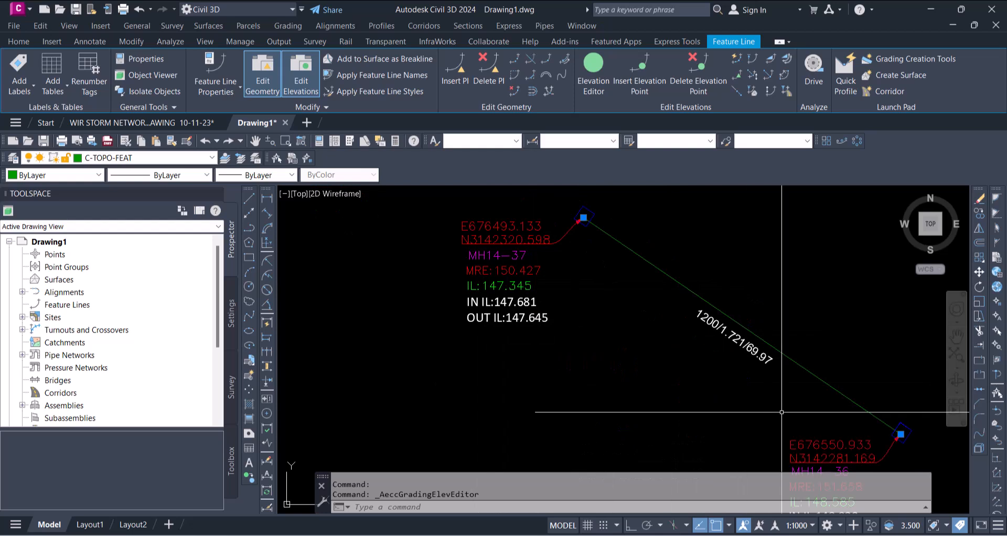
middle_click_drag(707, 417, 612, 419)
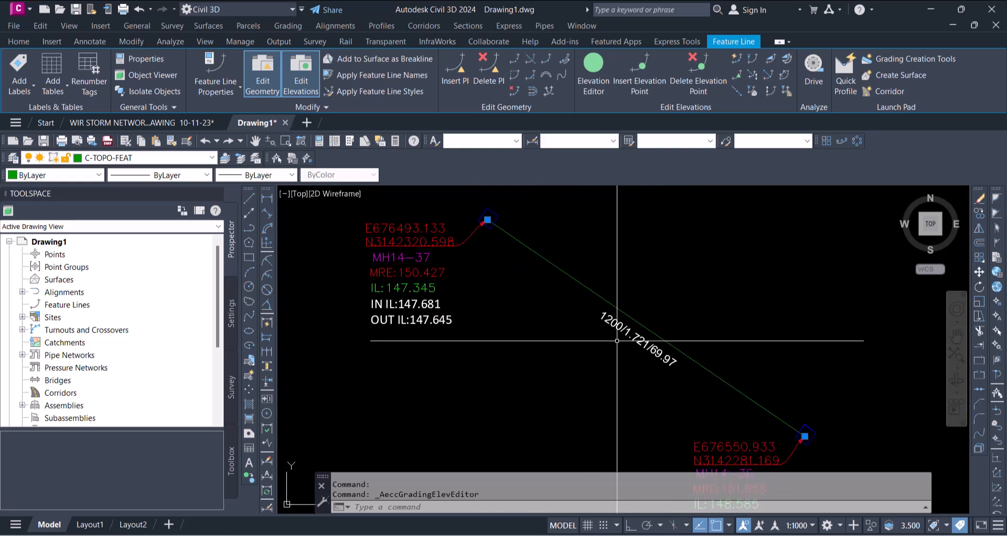
left_click(713, 363)
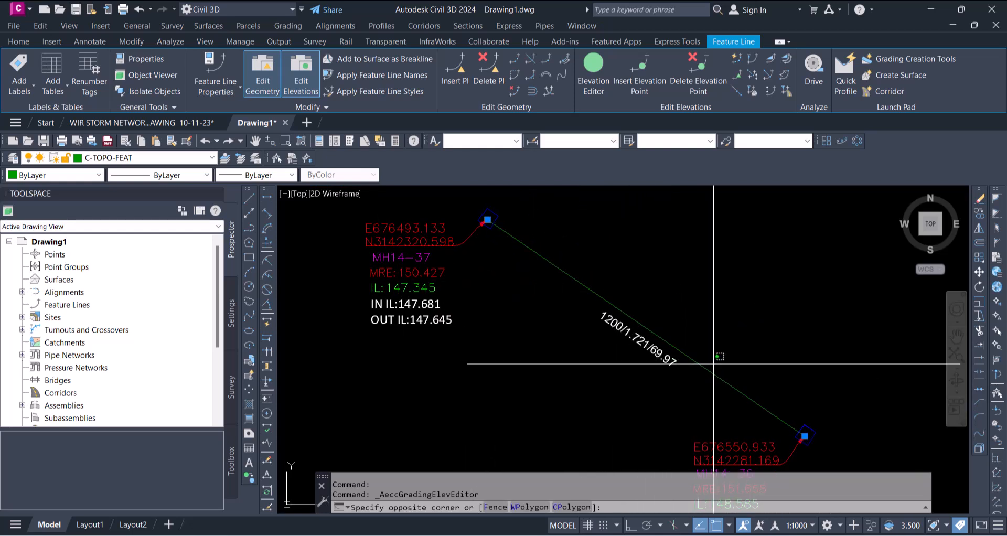
left_click(600, 83)
mouse_move(567, 320)
middle_mouse_down()
mouse_move(679, 318)
mouse_move(681, 356)
middle_mouse_up()
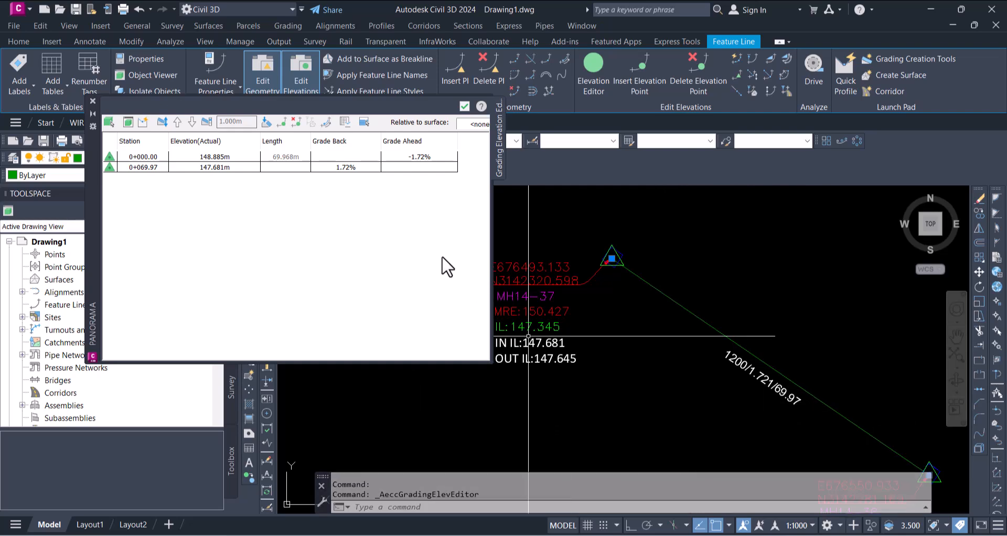
left_click(463, 105)
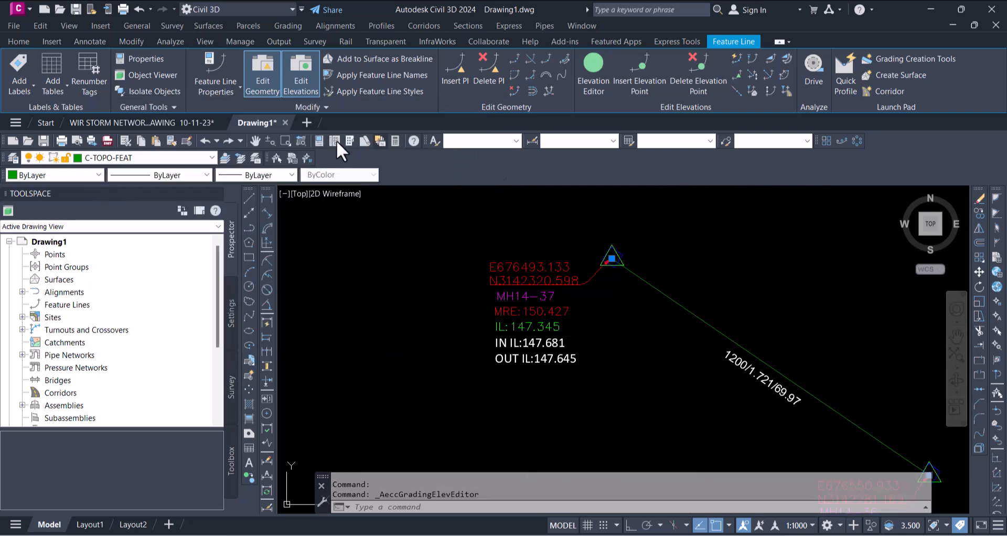
- Return to the WIR storm networks drawing and examine the DN 1200 pipe run between MH14-37 and MH14-36
left_click(191, 122)
scroll(560, 334, "down", 4)
scroll(561, 335, "down", 2)
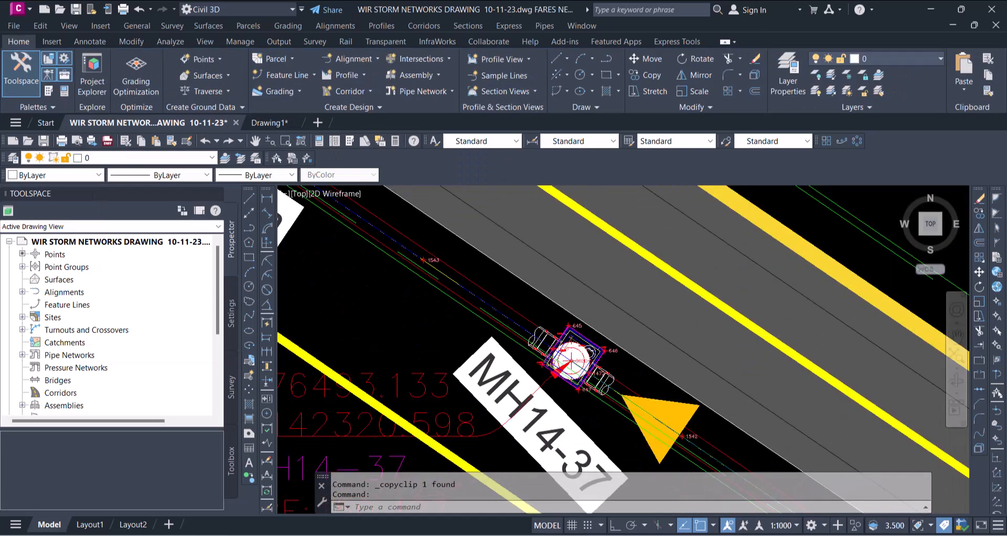
middle_click_drag(574, 375, 582, 275)
scroll(582, 276, "down", 1)
scroll(650, 404, "down", 1)
mouse_move(651, 404)
middle_mouse_down()
mouse_move(604, 392)
mouse_move(557, 357)
middle_mouse_up()
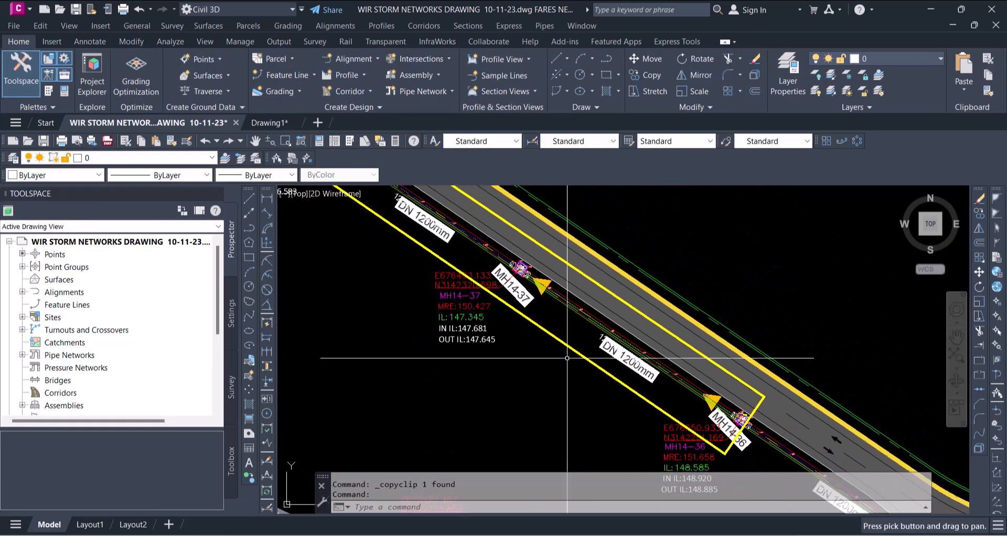
scroll(430, 309, "up", 4)
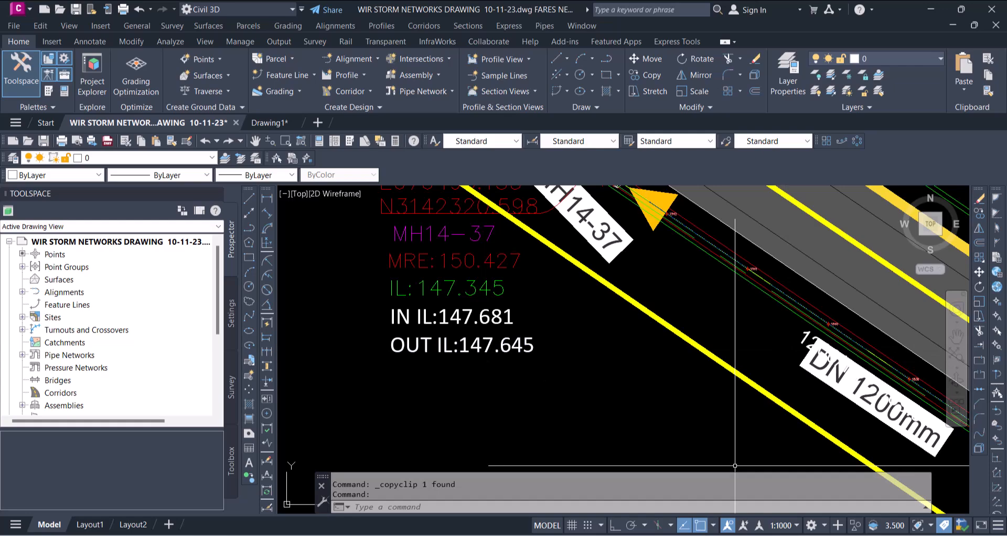
- Switch to PDF sheet 502019 and examine the granular bedding and surround trench detail for storm drainage PVC pipes
left_click(580, 535)
left_click(257, 491)
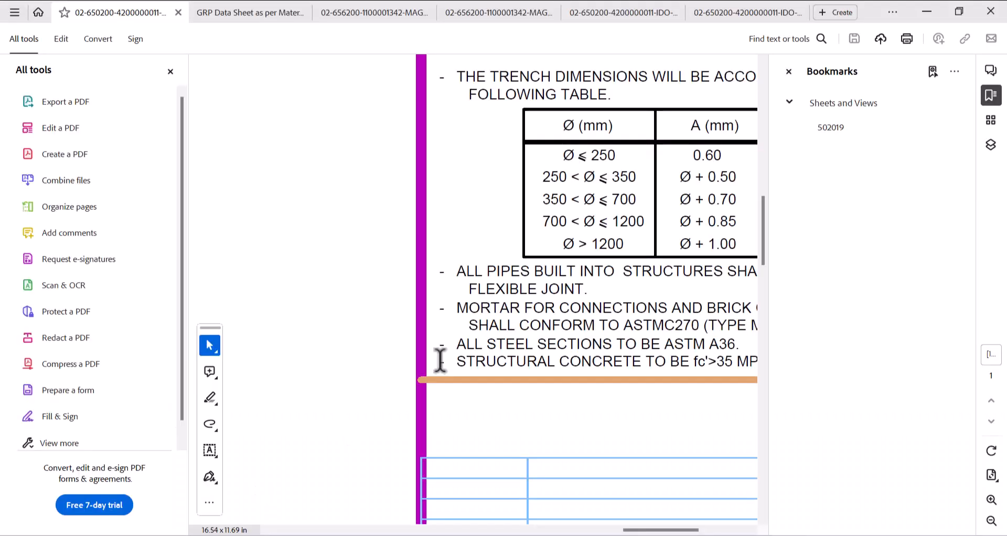
scroll(484, 301, "down", 5, "ctrl")
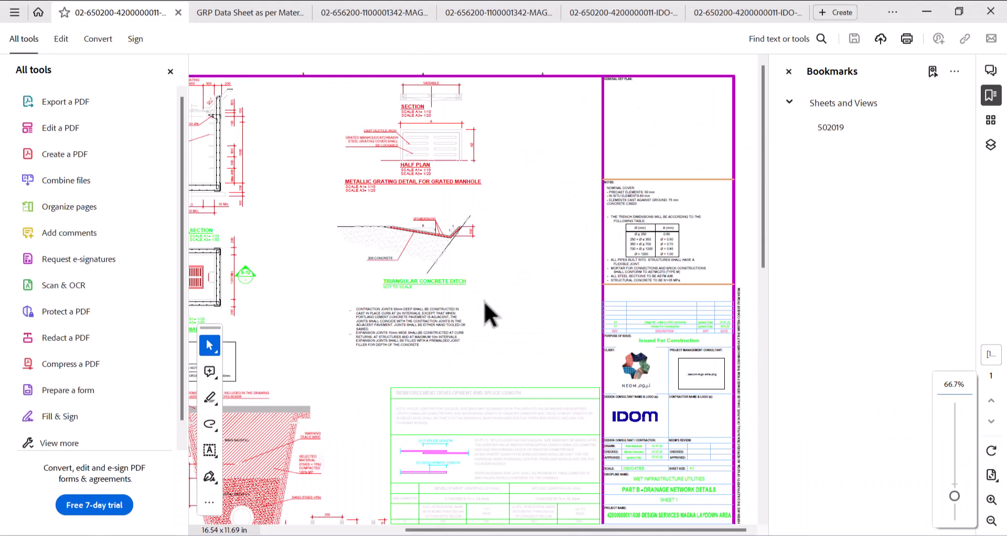
scroll(414, 377, "up", 3, "ctrl")
scroll(347, 461, "up", 5, "ctrl")
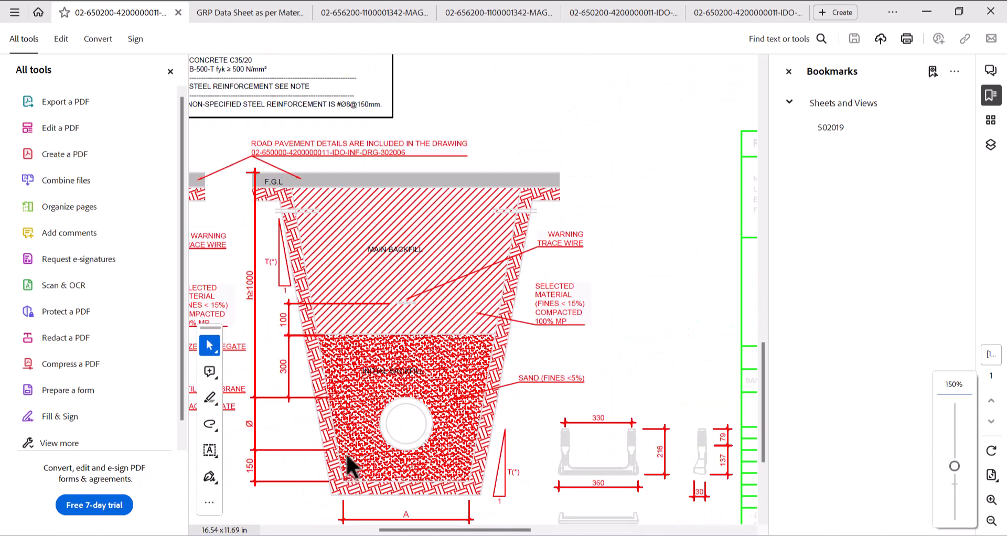
scroll(332, 447, "down", 3, "ctrl")
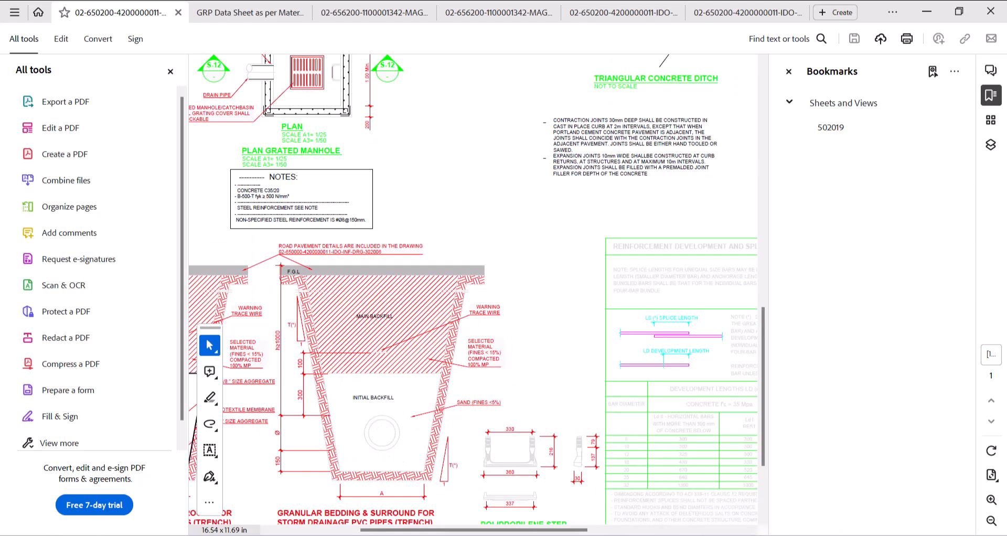
- Highlight the 1,200 mm nominal diameter on page 8 of the GRP Data Sheet PDF, and minimise the PDF viewer
mouse_move(663, 535)
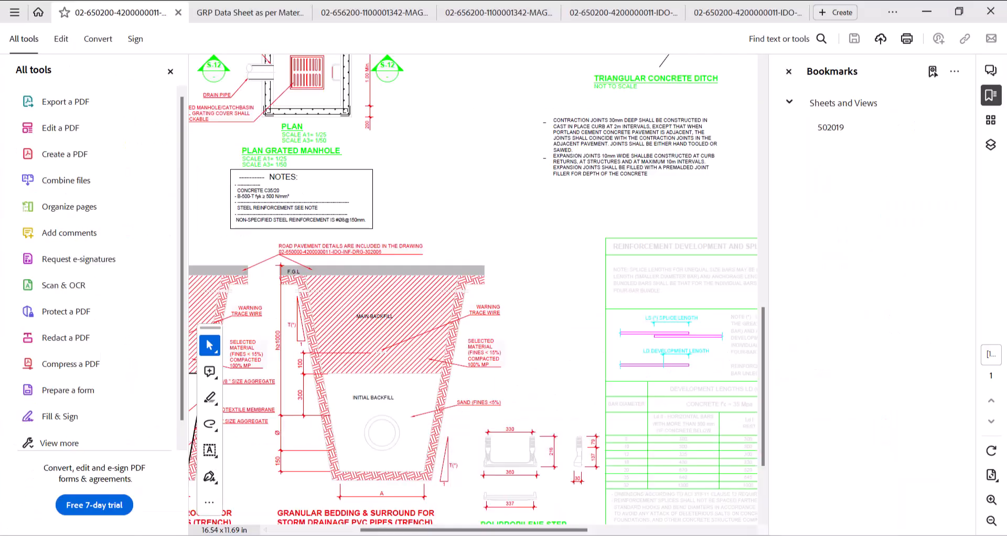
mouse_move(579, 535)
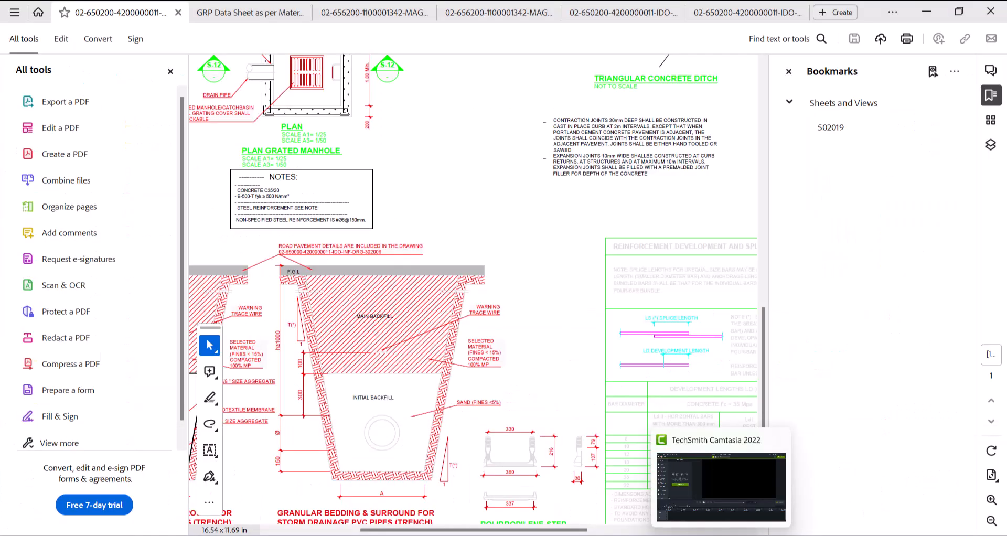
left_click(390, 507)
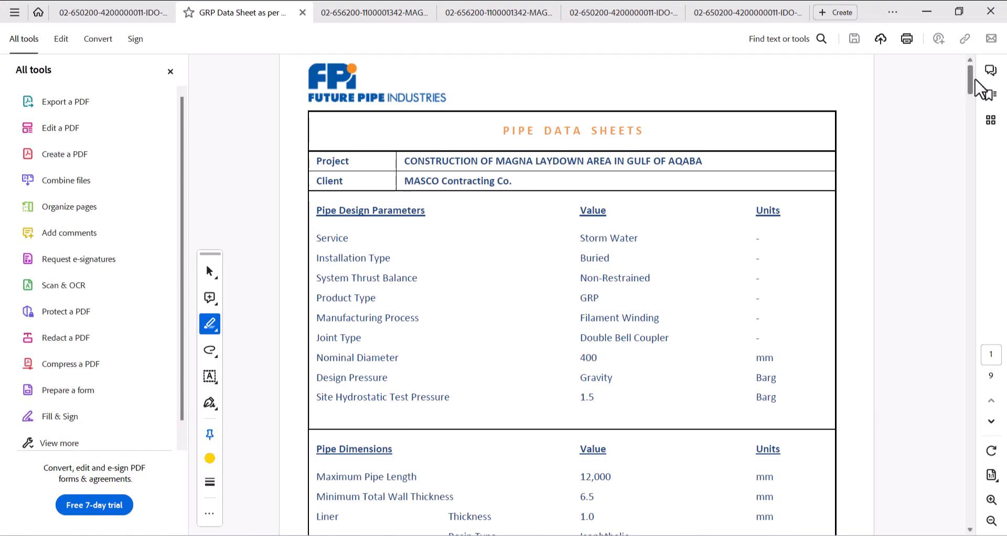
left_click_drag(972, 79, 995, 418)
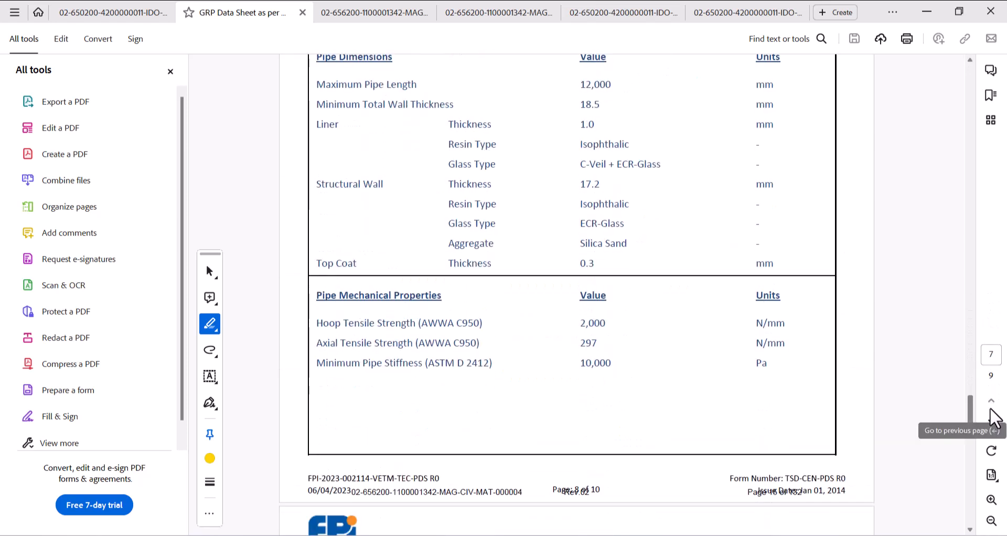
left_click(992, 400)
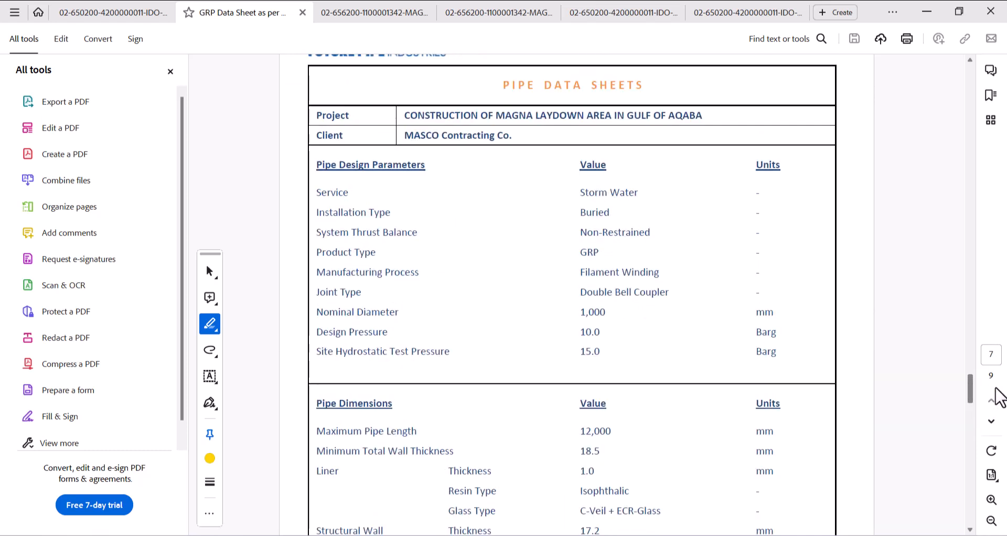
left_click_drag(995, 388, 971, 448)
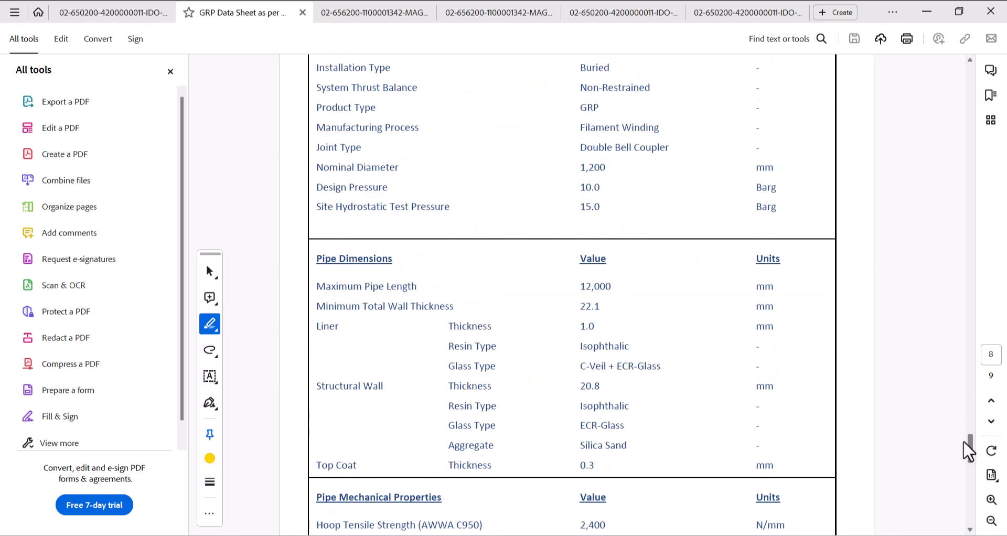
left_click_drag(581, 166, 607, 166)
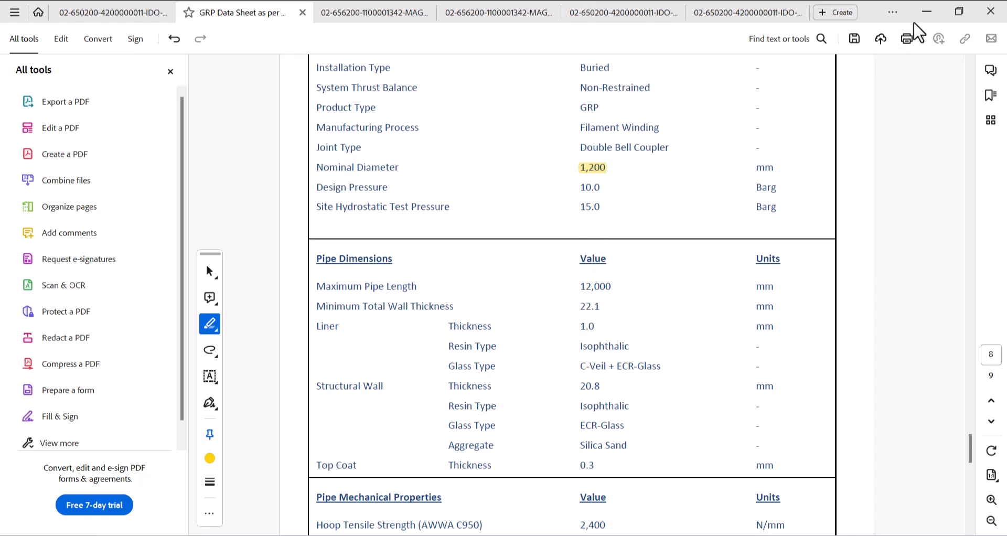
left_click(926, 11)
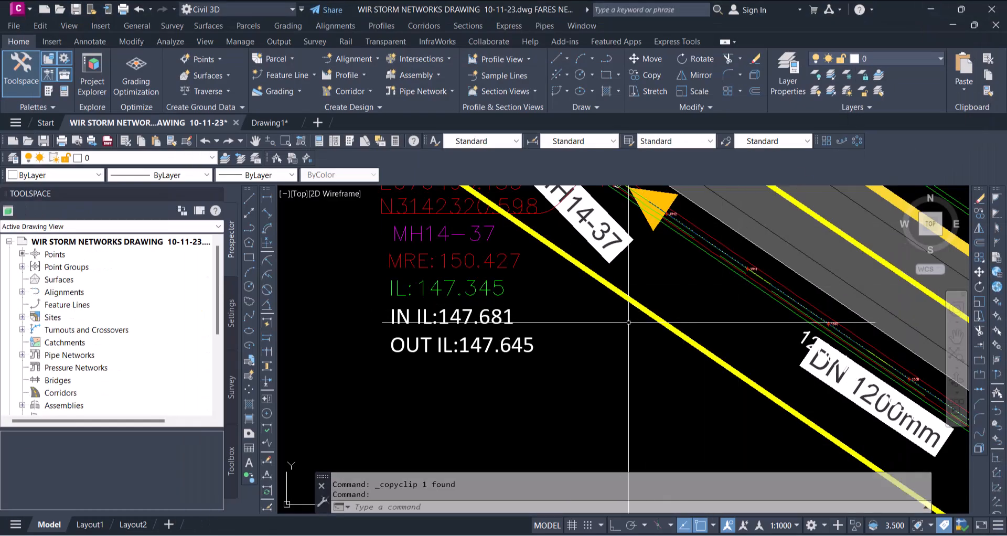
- Reopen PDF sheet 502019 and examine the trench width rule for 700 to 1200 mm pipes in the dimensions table
middle_click_drag(760, 286, 720, 311)
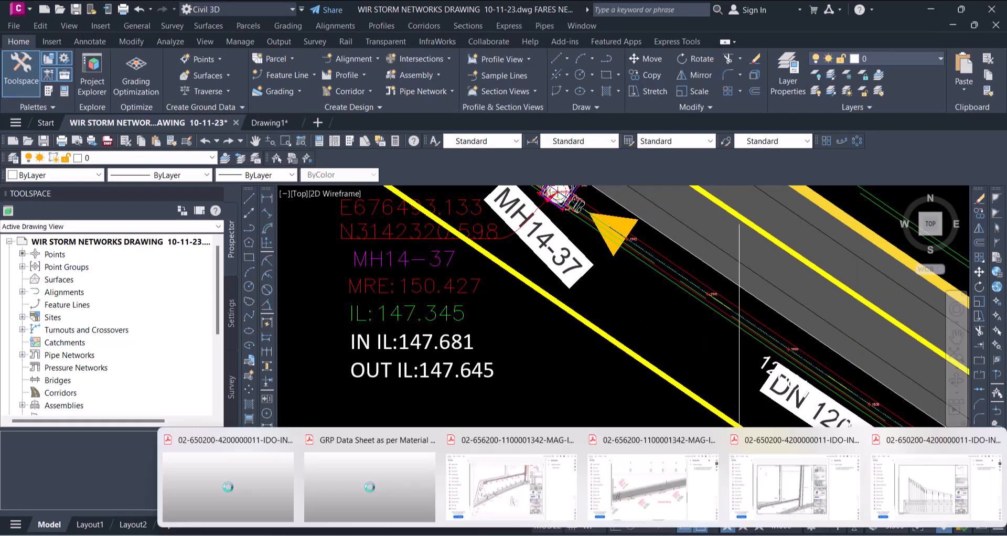
left_click(252, 491)
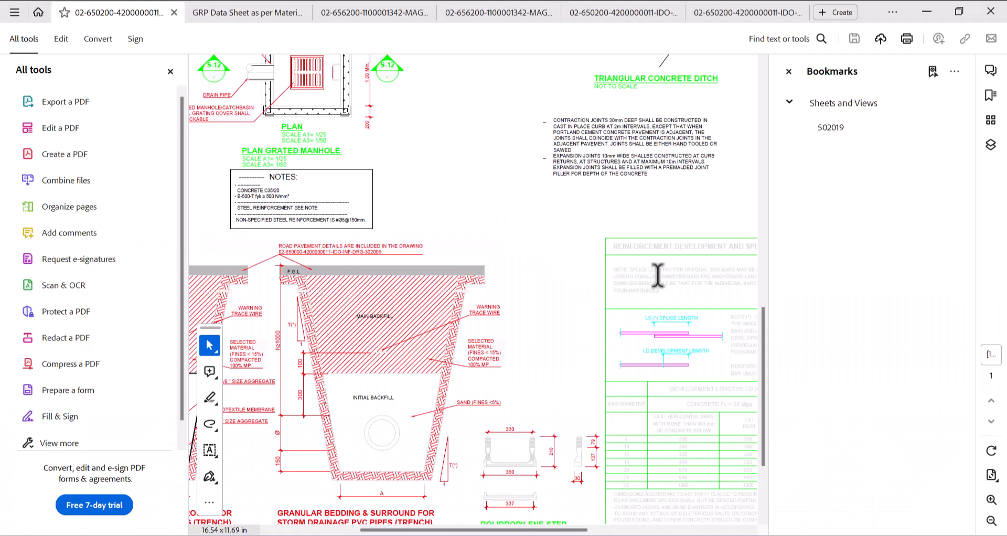
scroll(675, 173, "up", 5)
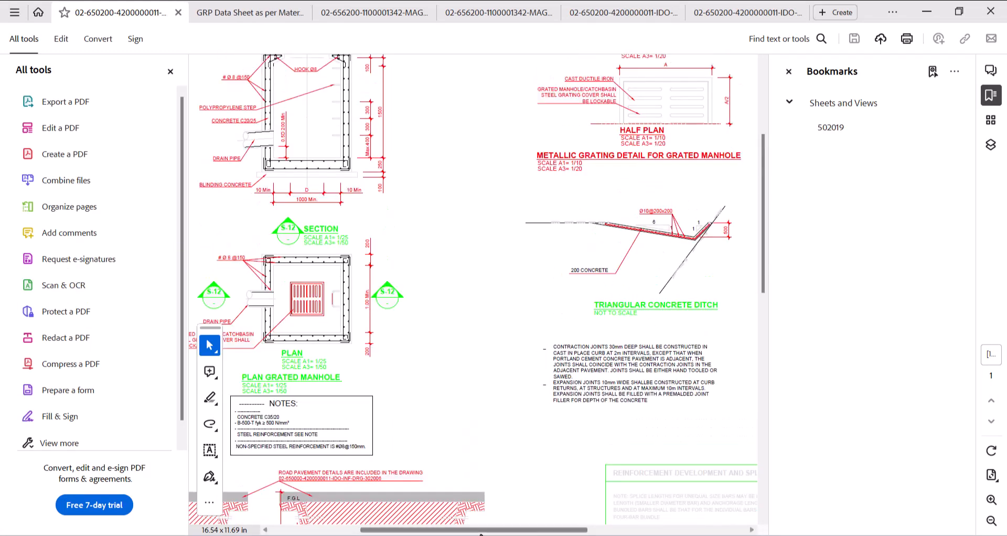
left_click_drag(497, 530, 659, 529)
scroll(628, 242, "up", 8, "ctrl")
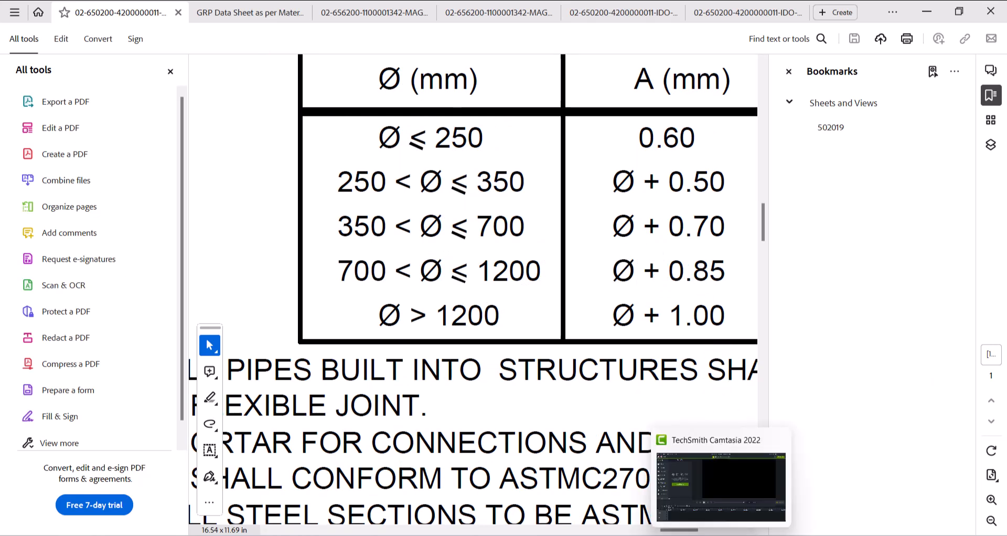
- Calculate the trench bottom width A in the Calculator as 0.85 + 1.2
mouse_move(664, 535)
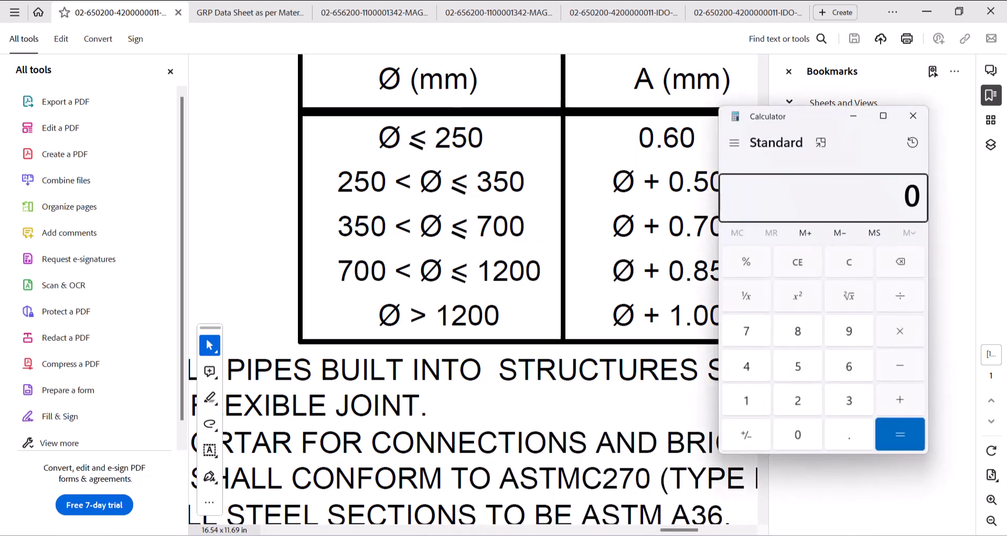
type("85 + ")
type("1.2")
key("Return")
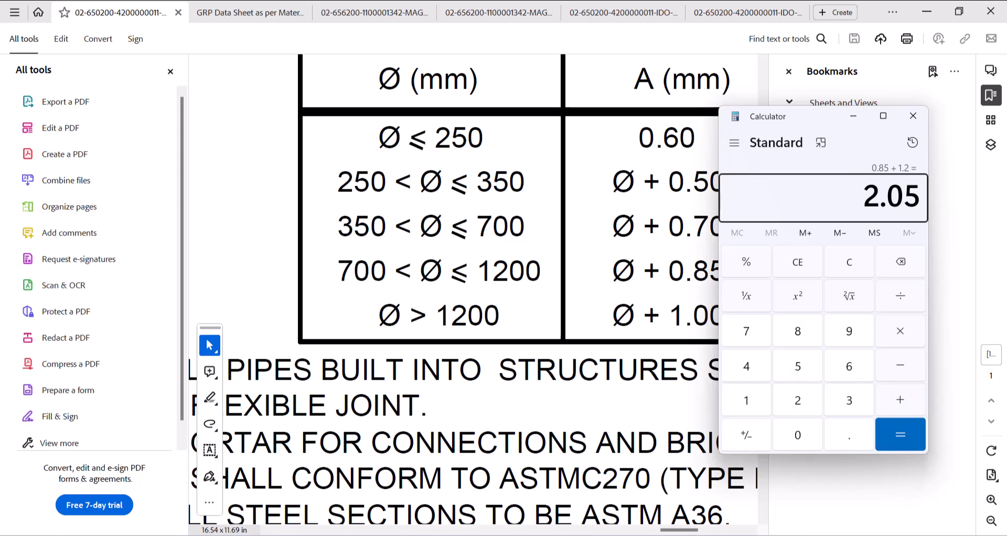
- Divide the 2.05 trench bottom width by 2 in the Calculator, and return to the drawing in Civil 3D
type("2")
key("Return")
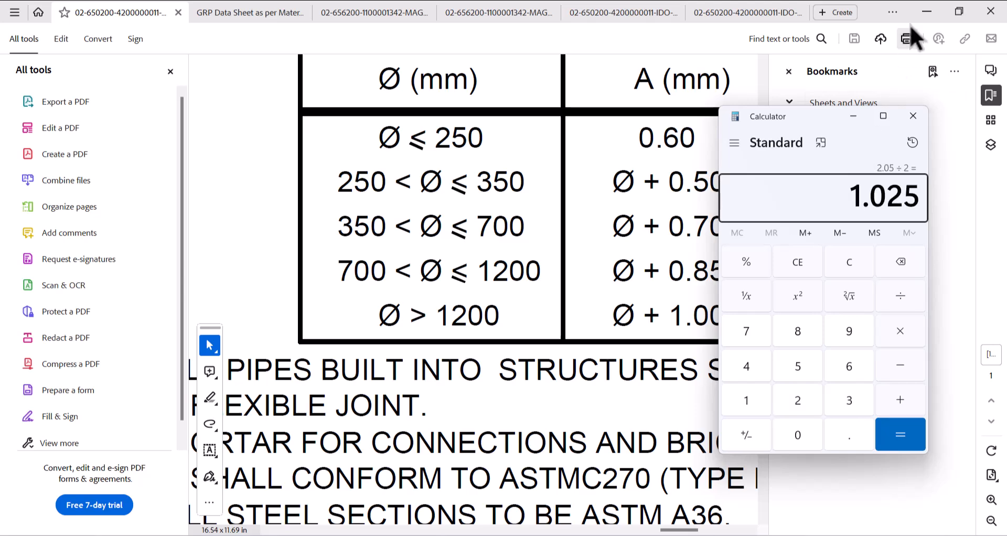
left_click(927, 12)
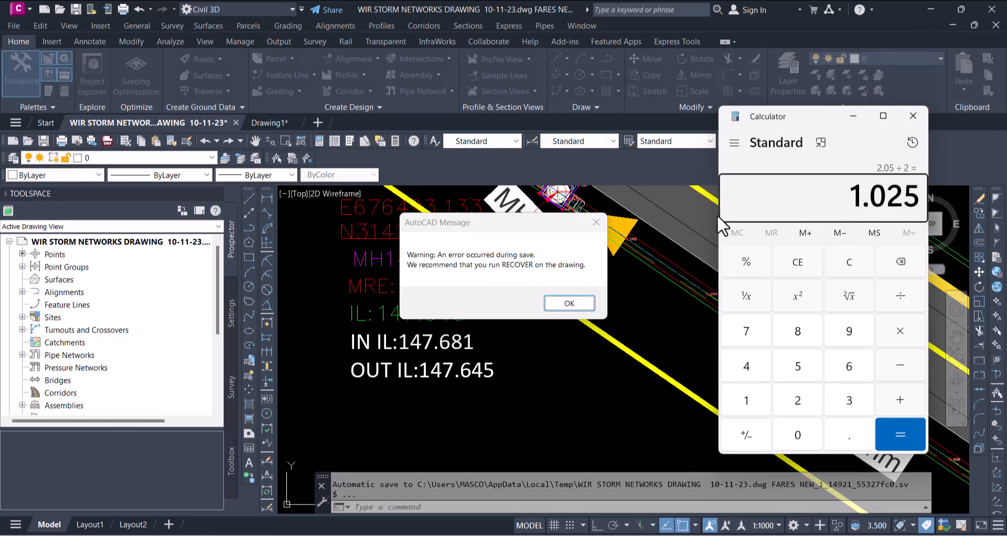
left_click(568, 303)
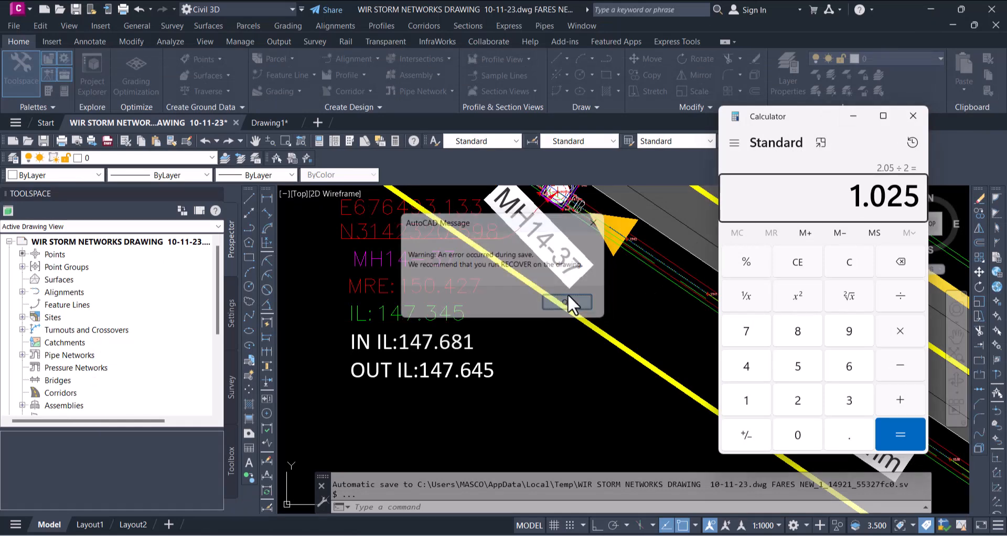
left_click(854, 116)
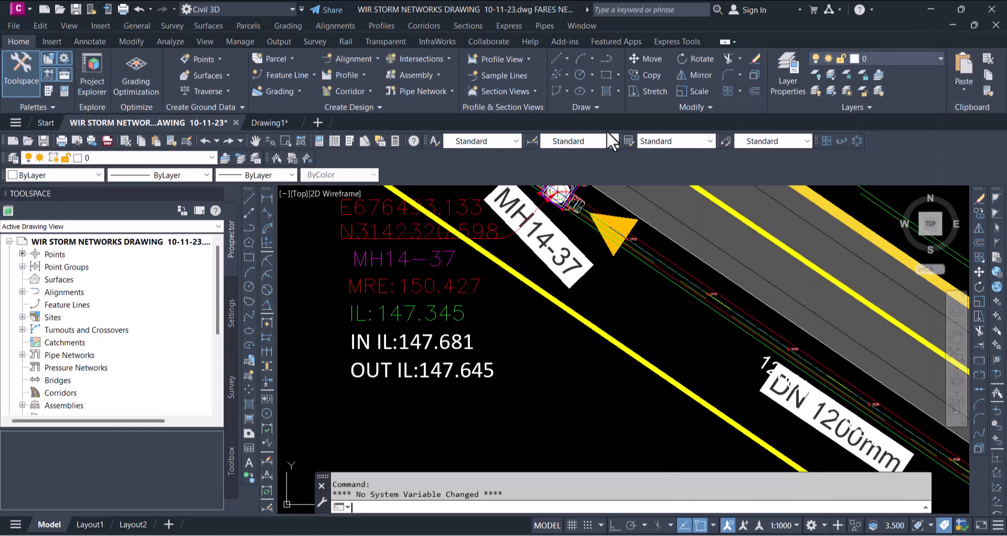
- In Drawing1, offset the invert feature line between MH14-37 and MH14-36 by 1.025 to its north-east side
left_click(274, 125)
middle_click_drag(709, 313, 562, 293)
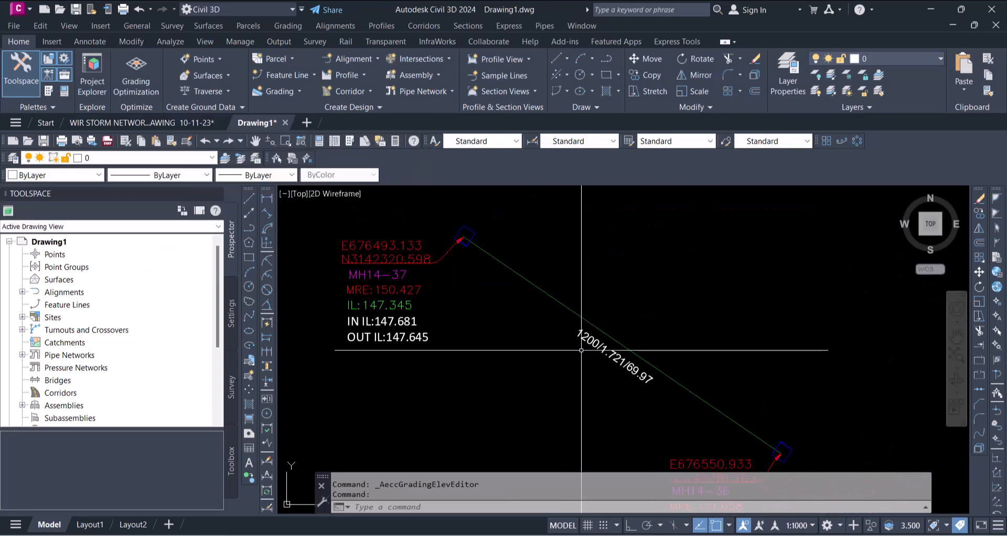
type("o")
key("Return")
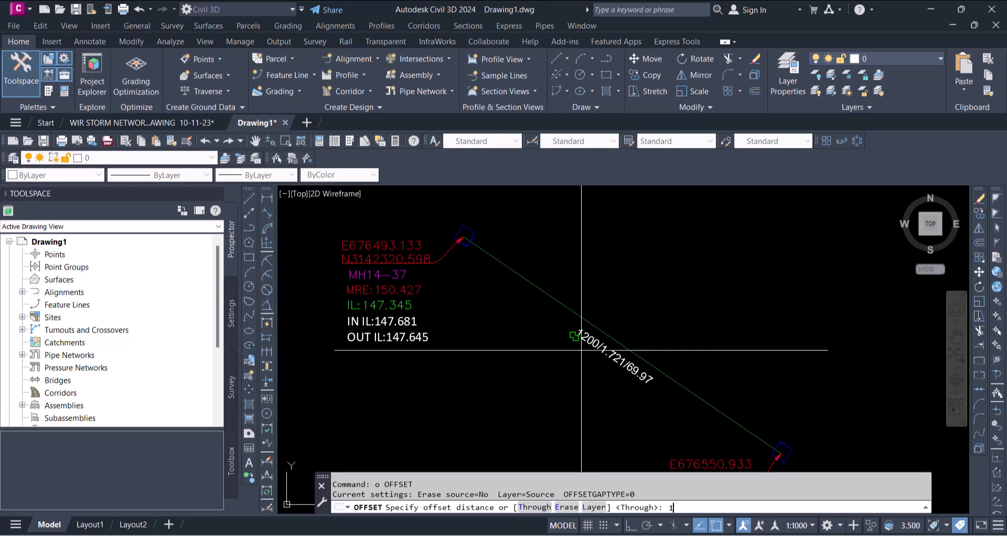
key("Return")
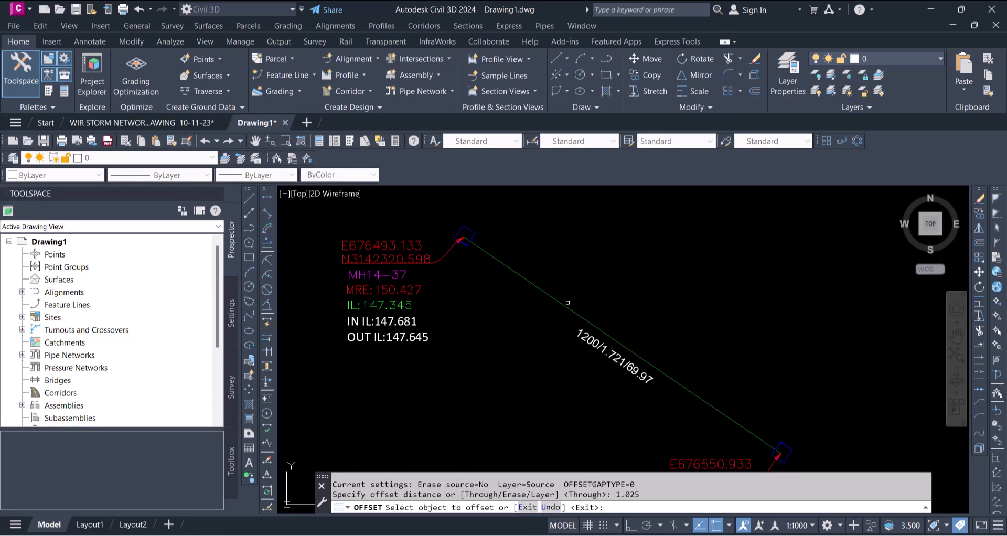
left_click(563, 305)
left_click(628, 278)
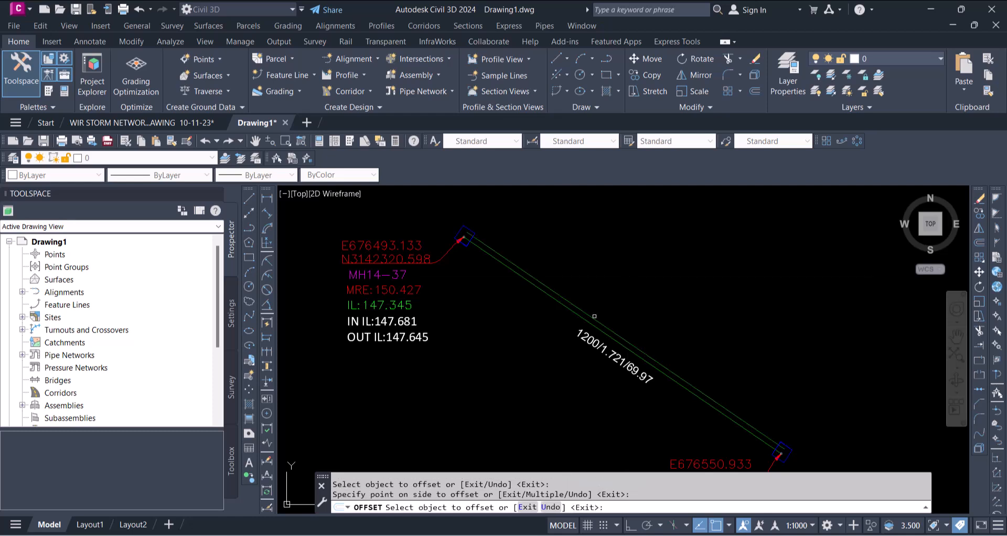
middle_click_drag(649, 319, 557, 339)
left_click(546, 355)
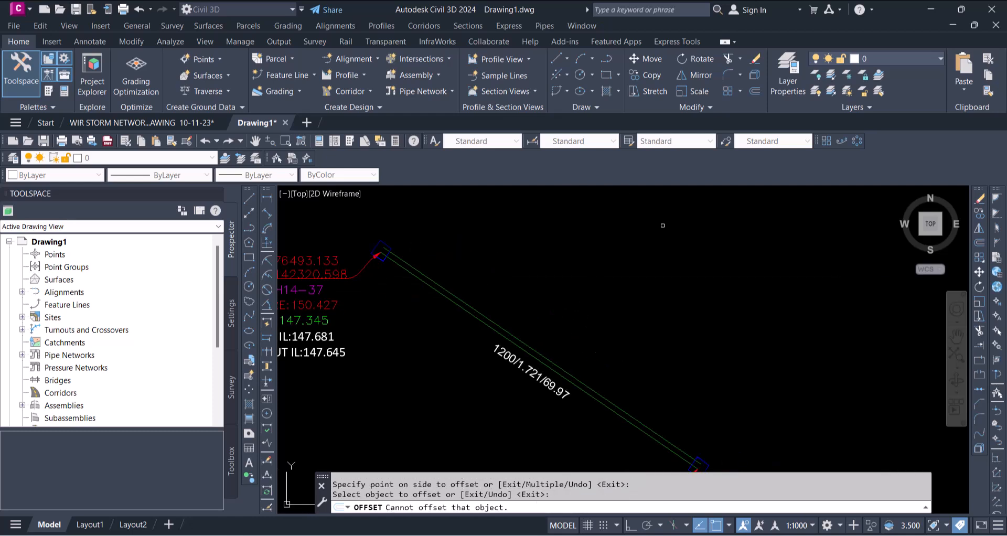
key("Return")
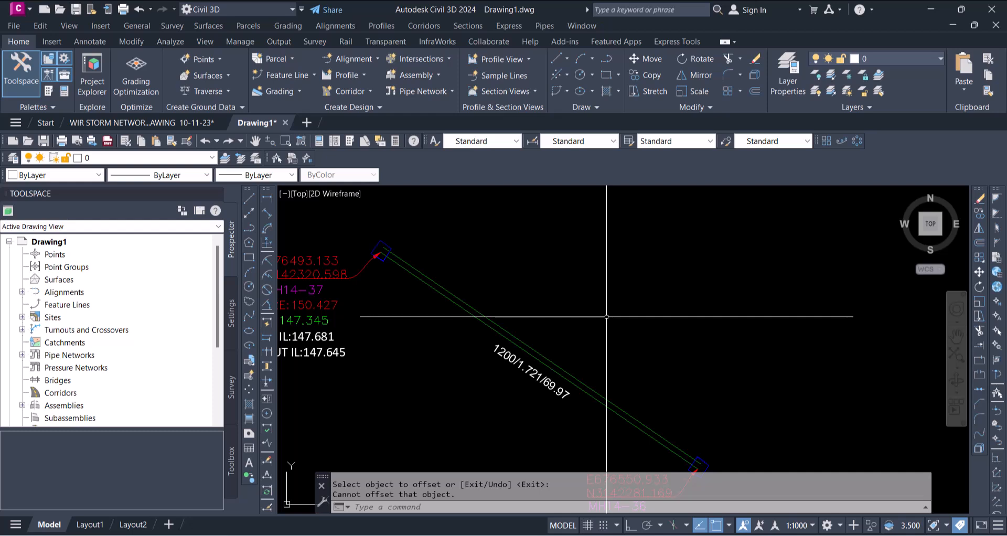
key("Return")
- Lower the north-east offset feature line with Raise/Lower, using an elevation difference of -.1722
left_click(513, 331)
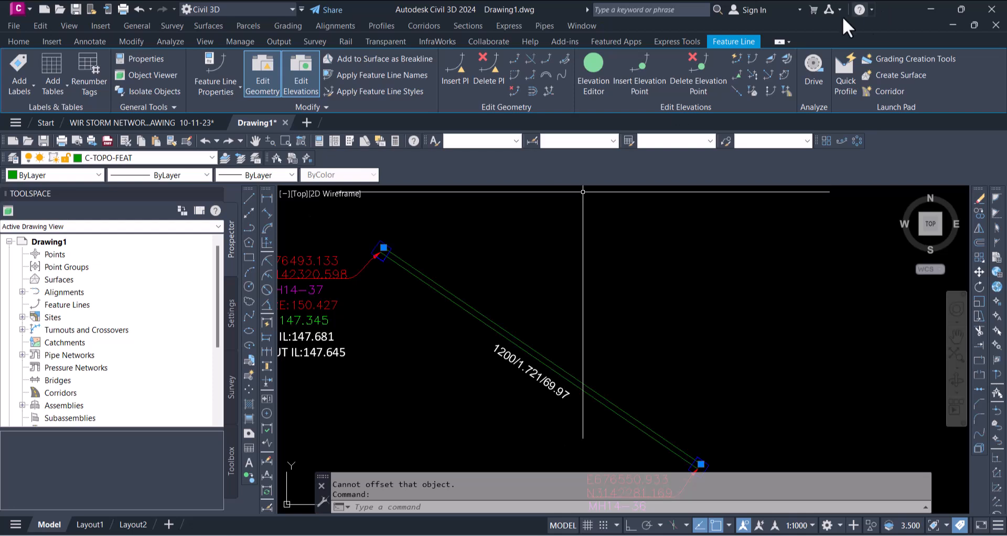
left_click(592, 74)
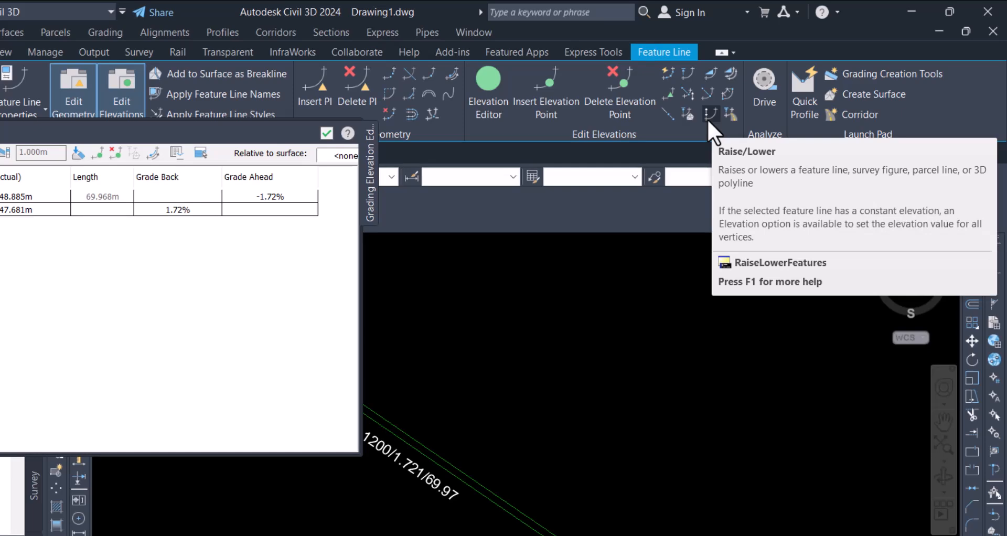
left_click(710, 116)
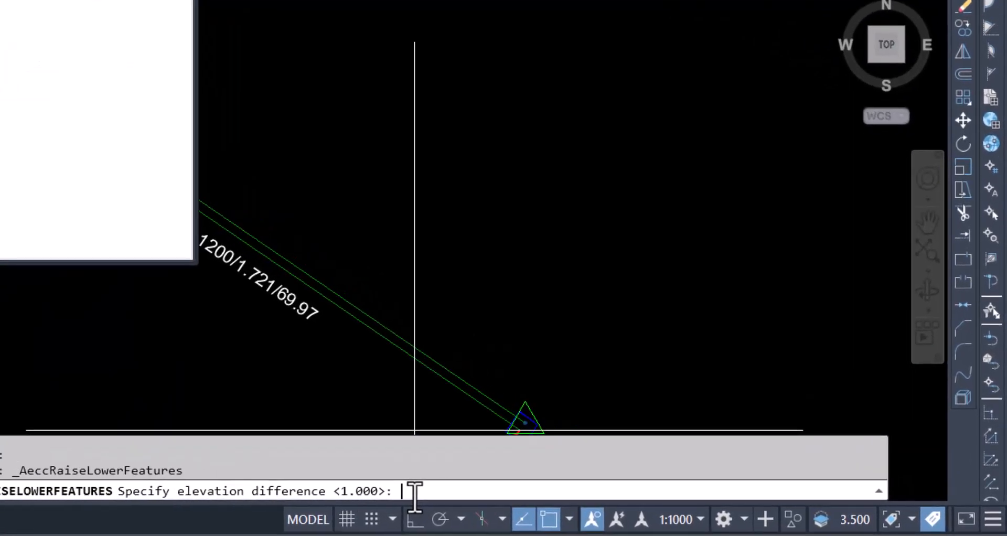
type("-1722")
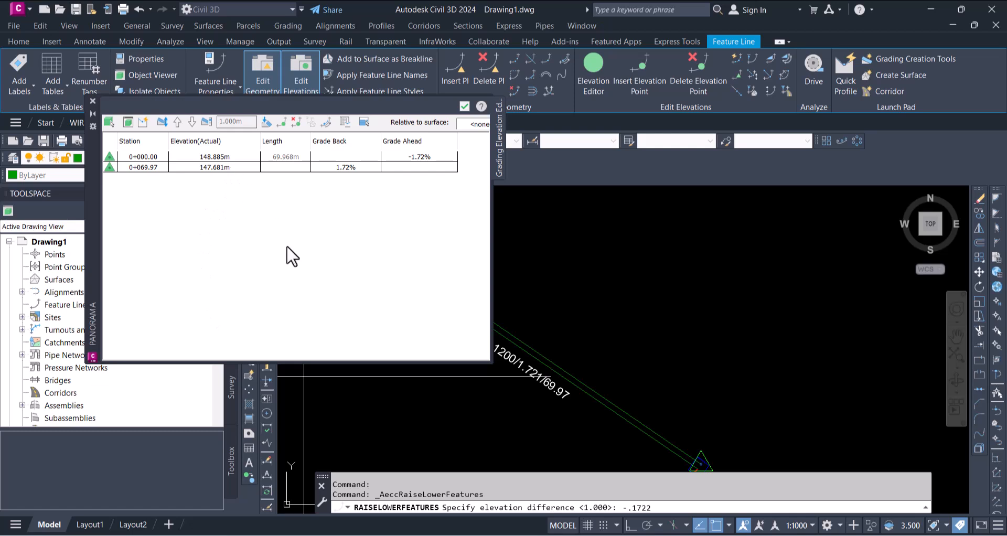
key("Return")
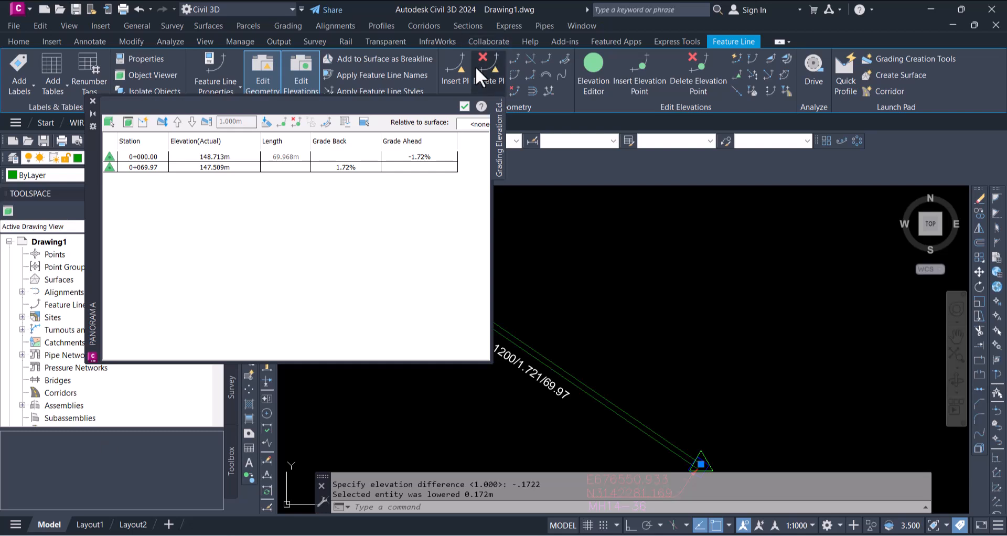
left_click(463, 105)
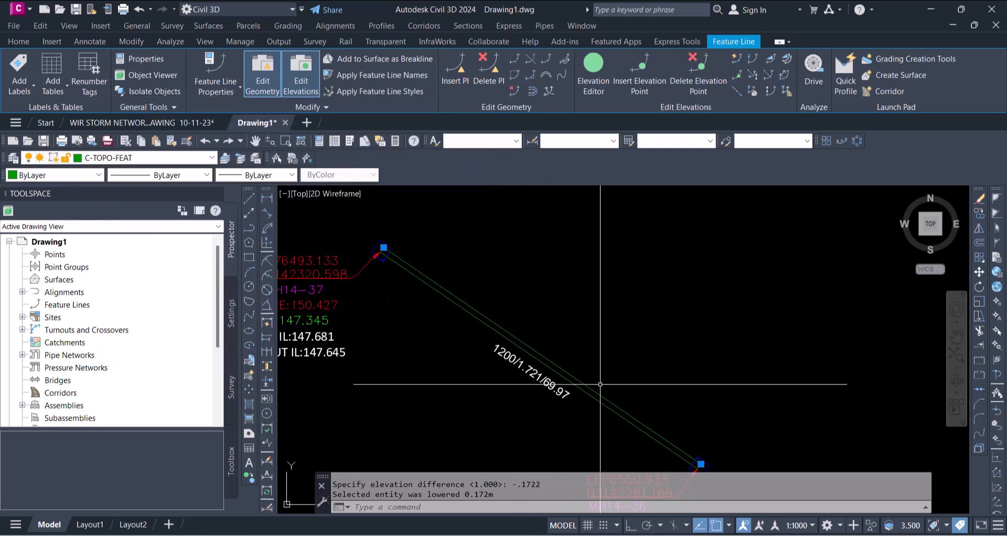
- Offset the lowered north-east feature line by 2.05 across the pipe line to its south-west side
key("Escape")
type("o")
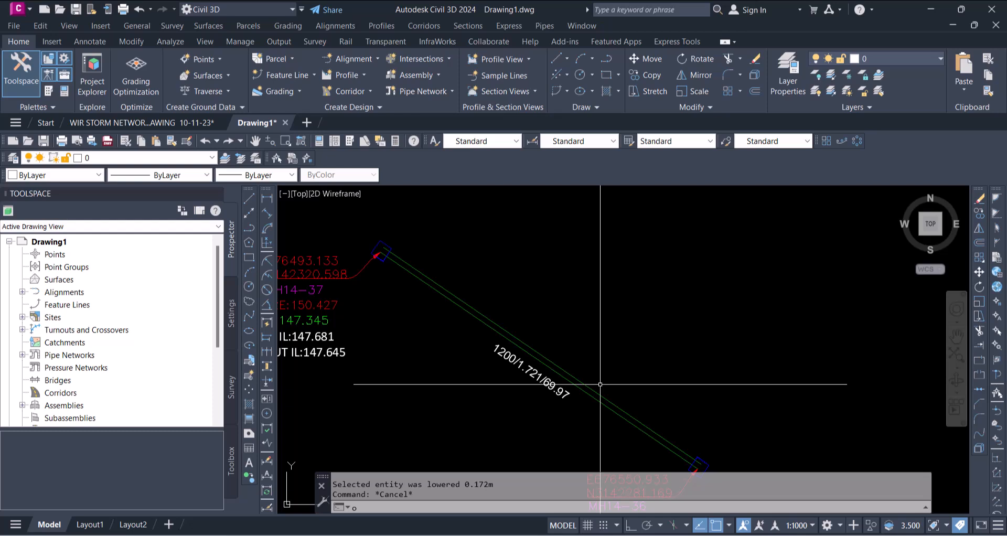
key("Return")
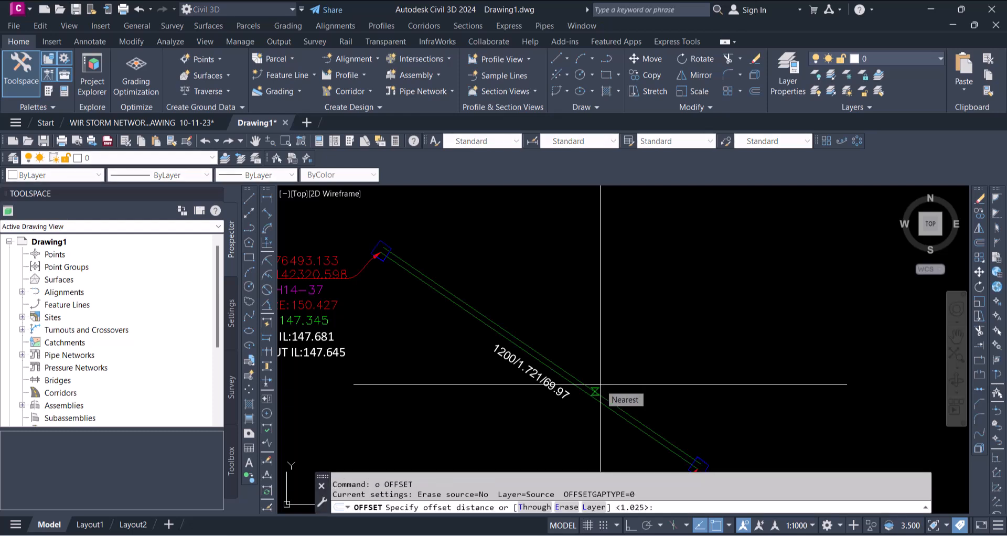
type("2.05")
key("Return")
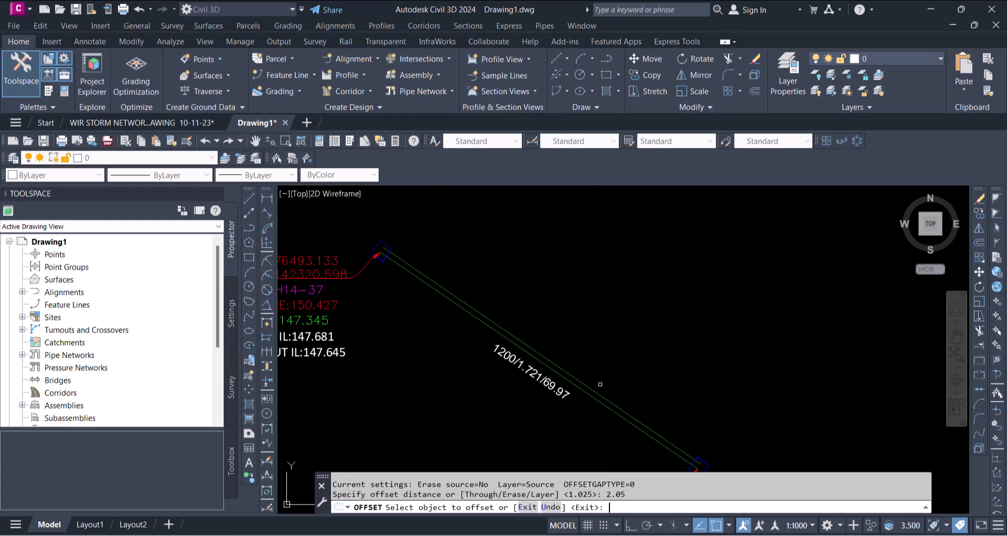
left_click(563, 370)
left_click(561, 409)
left_click(530, 370)
scroll(469, 281, "up", 6)
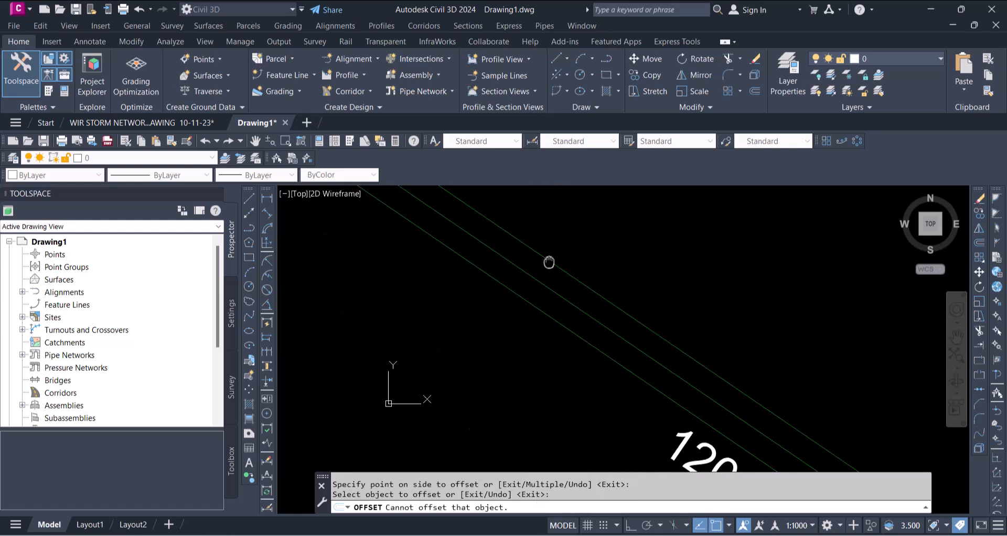
scroll(576, 296, "down", 4)
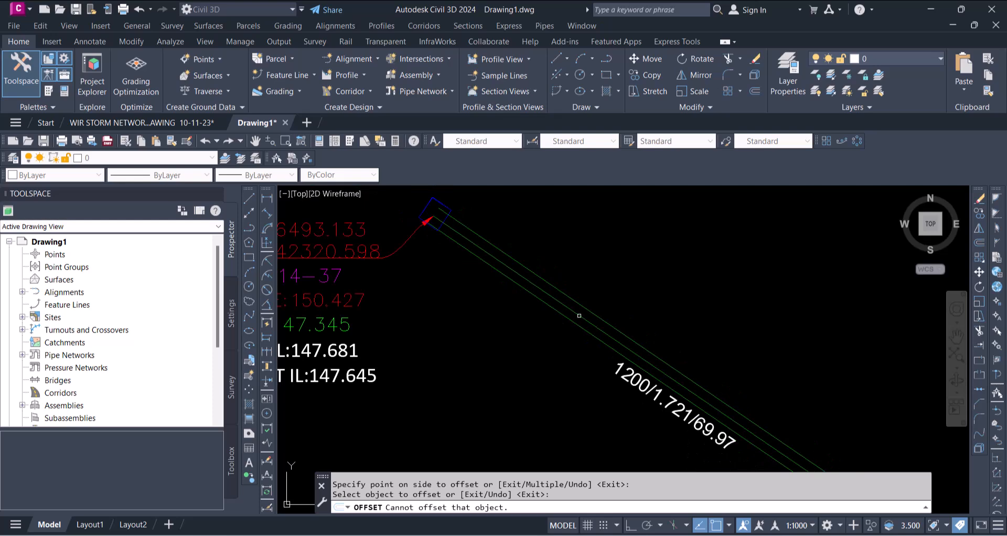
key("Return")
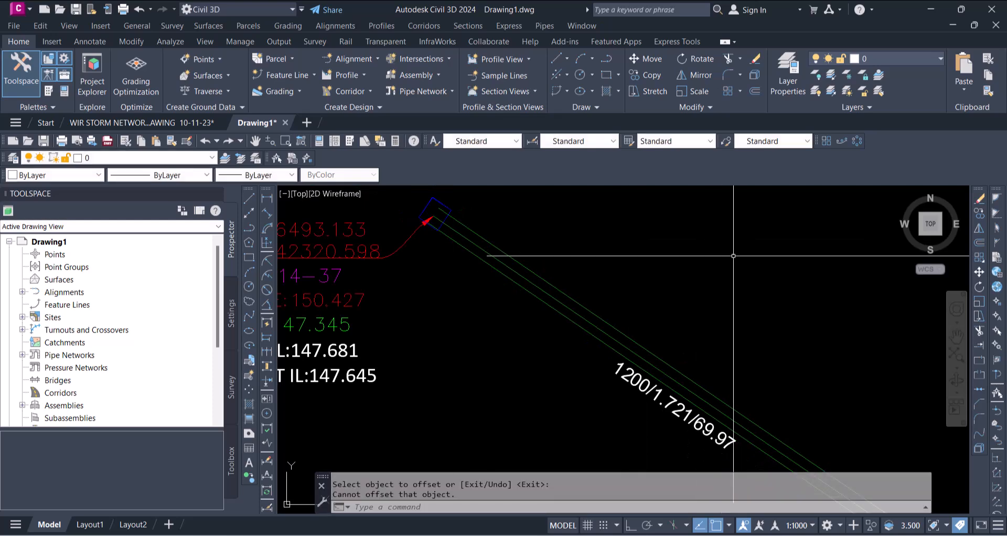
- Open the Elevation Editor for the north-east trench feature line near MH14-36
scroll(723, 343, "down", 5)
scroll(723, 344, "up", 4)
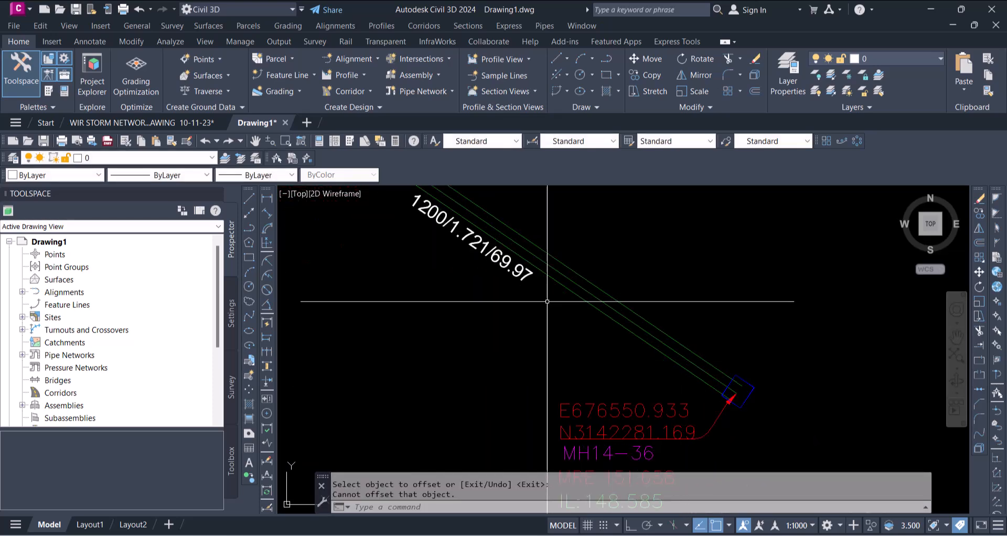
scroll(689, 346, "down", 4)
scroll(689, 346, "up", 3)
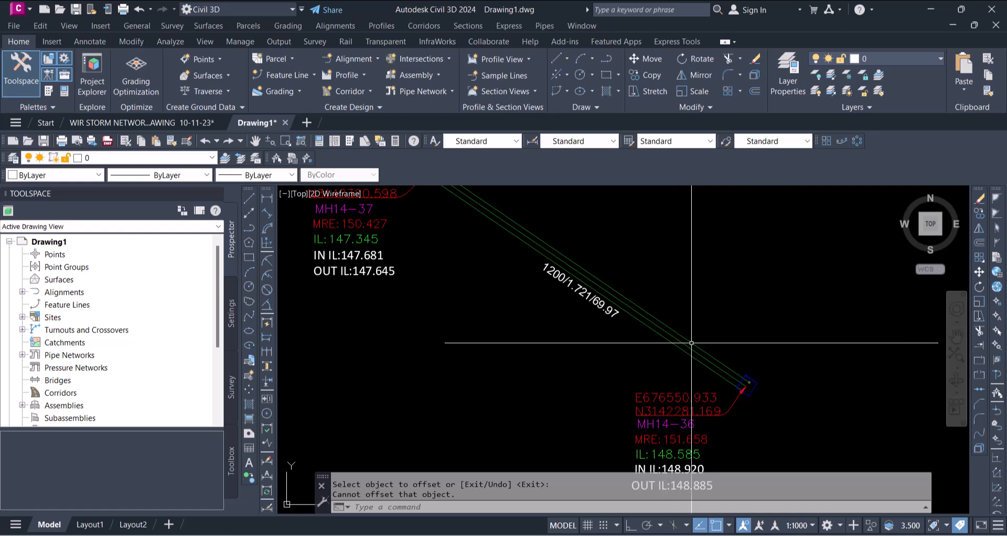
scroll(682, 338, "up", 2)
key("Return")
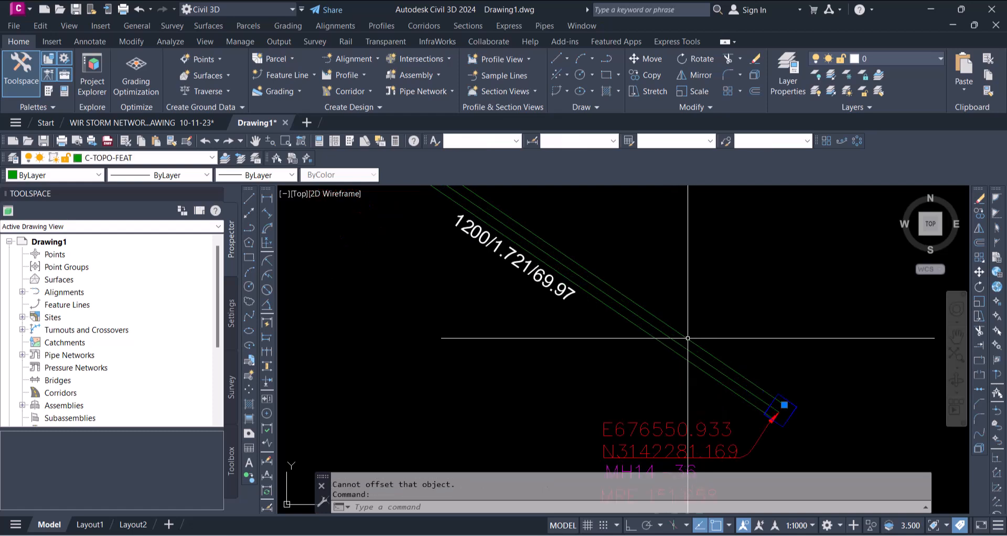
left_click(688, 338)
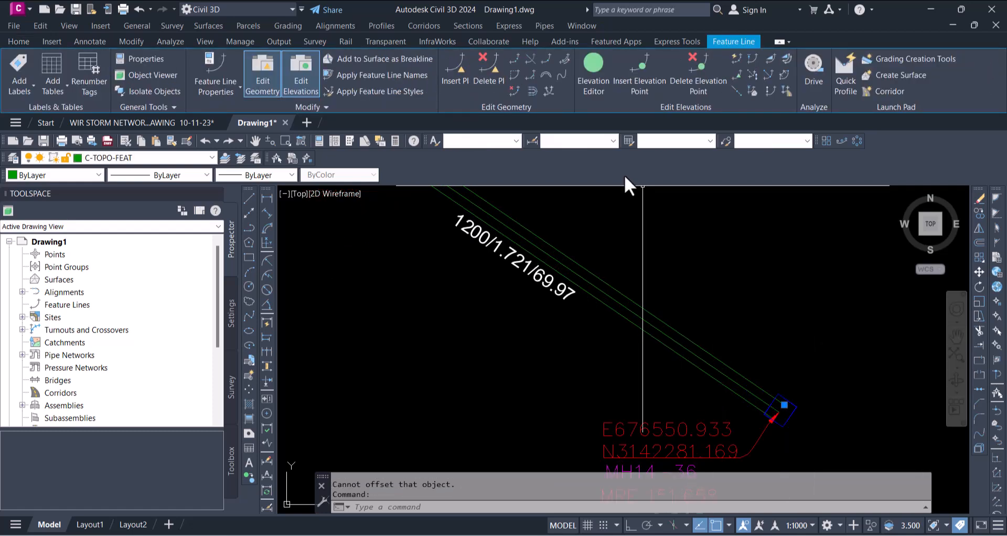
left_click(593, 63)
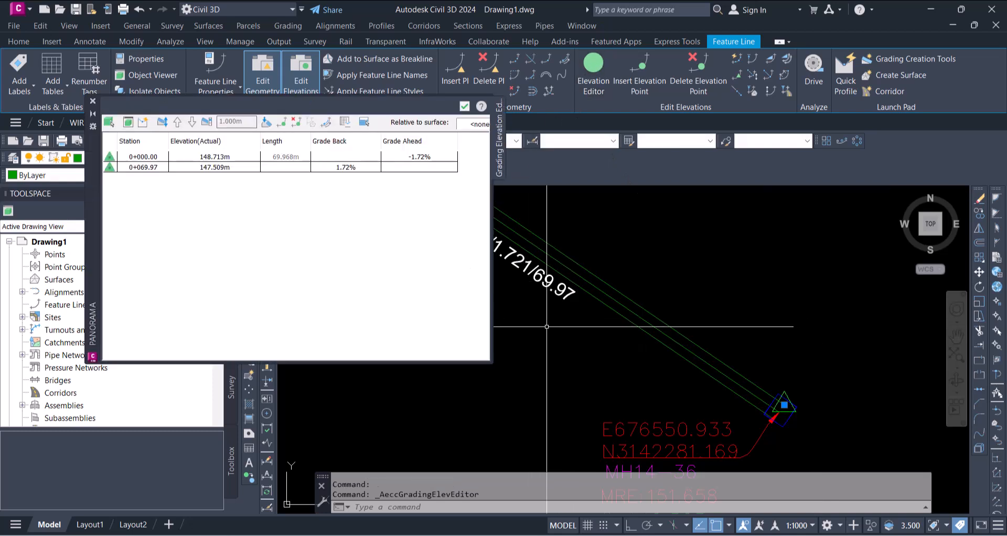
- Insert an elevation point at distance 10 along the north-east feature line, accepting the default elevation 148.541
left_click(641, 85)
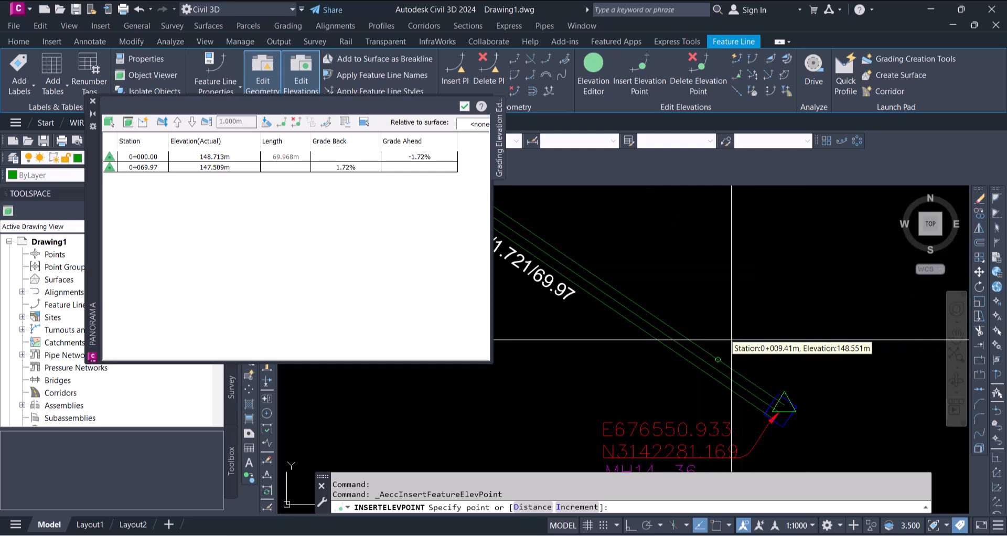
scroll(732, 391, "up", 5)
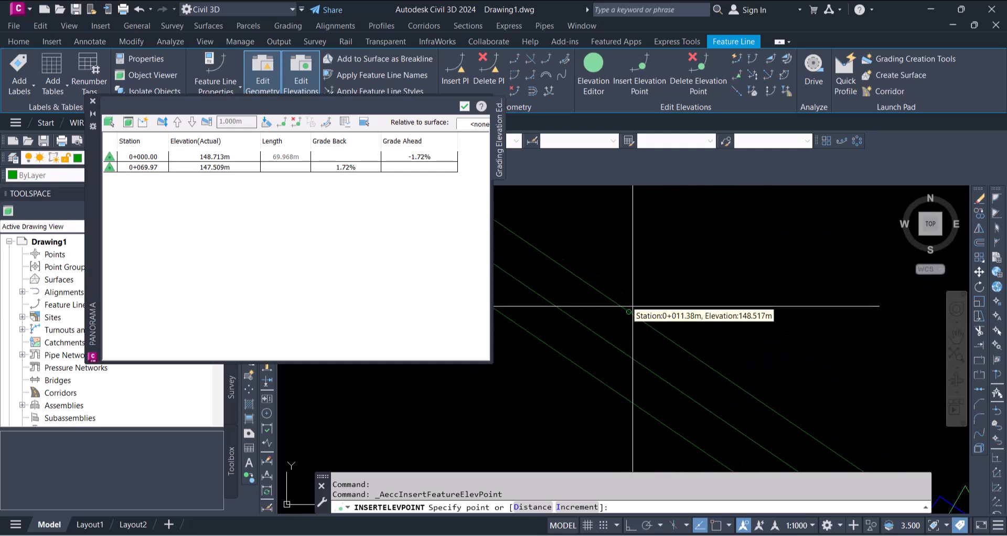
scroll(702, 318, "down", 3)
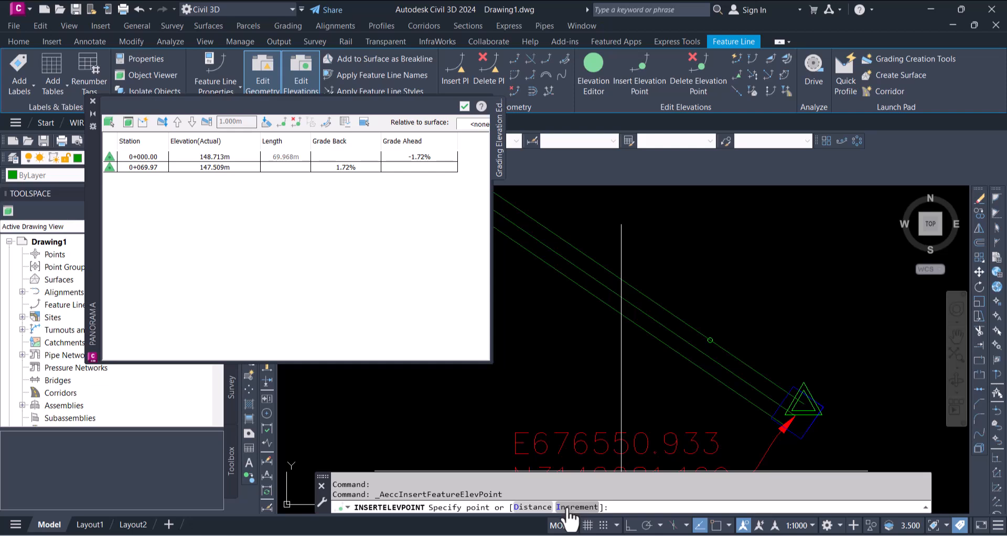
left_click(536, 507)
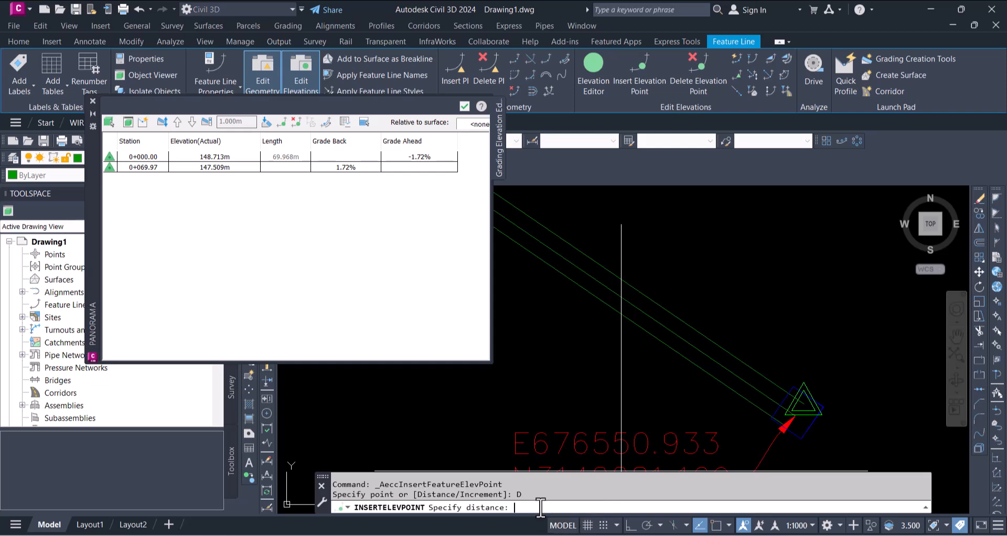
scroll(694, 355, "down", 5)
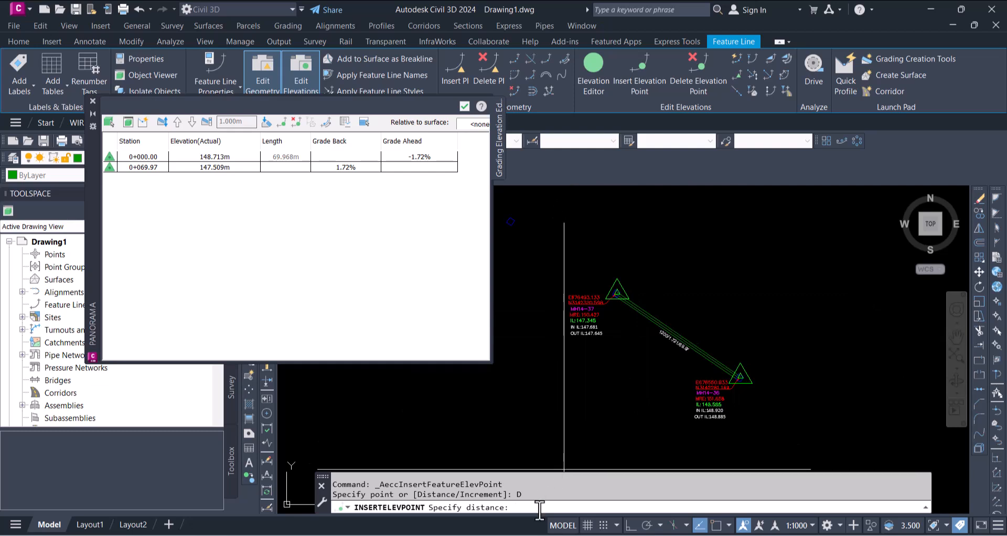
type("10")
key("Return")
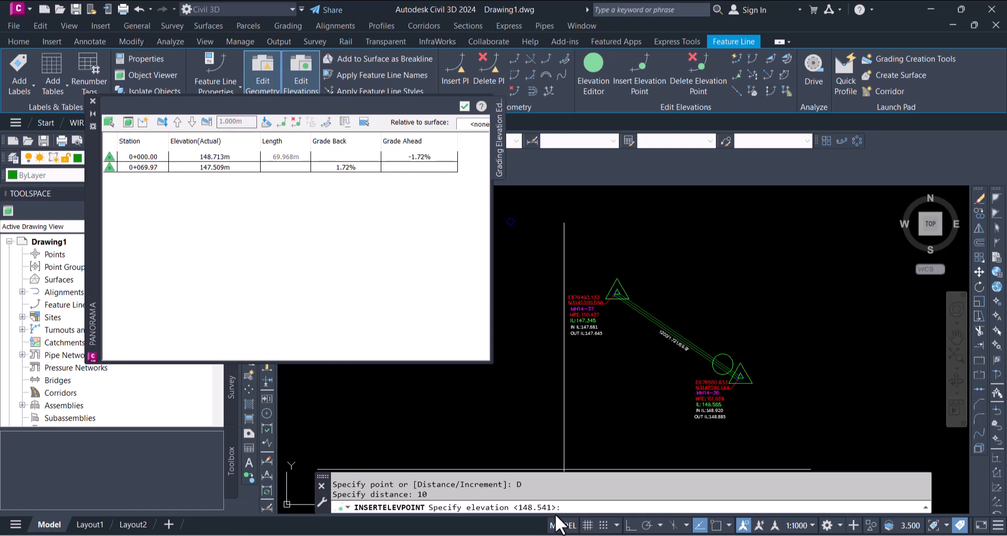
key("Return")
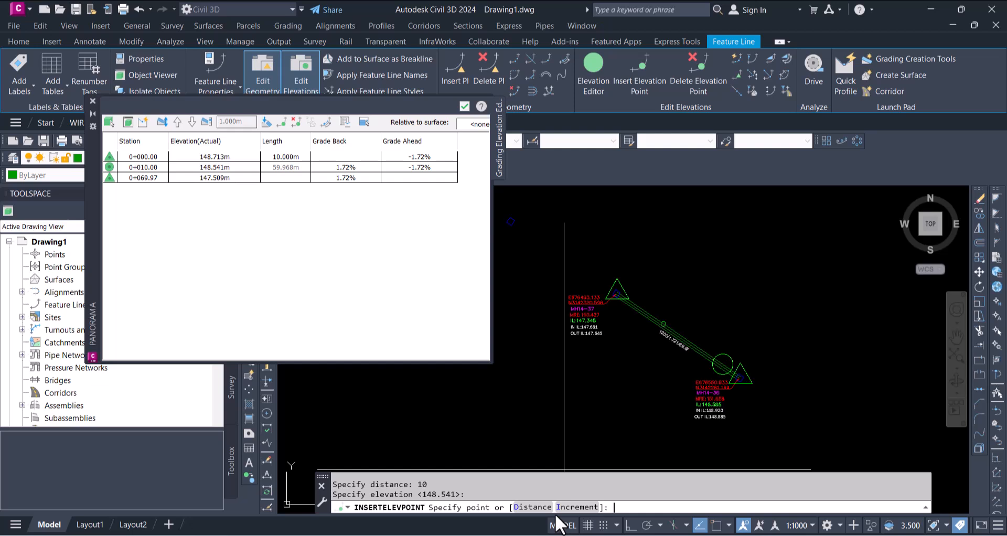
- Insert elevation points at distances 20 and 25 along the north-east feature line, accepting the default elevations 148.369 and 148.283, and close the Elevation Editor
type("20")
key("Return")
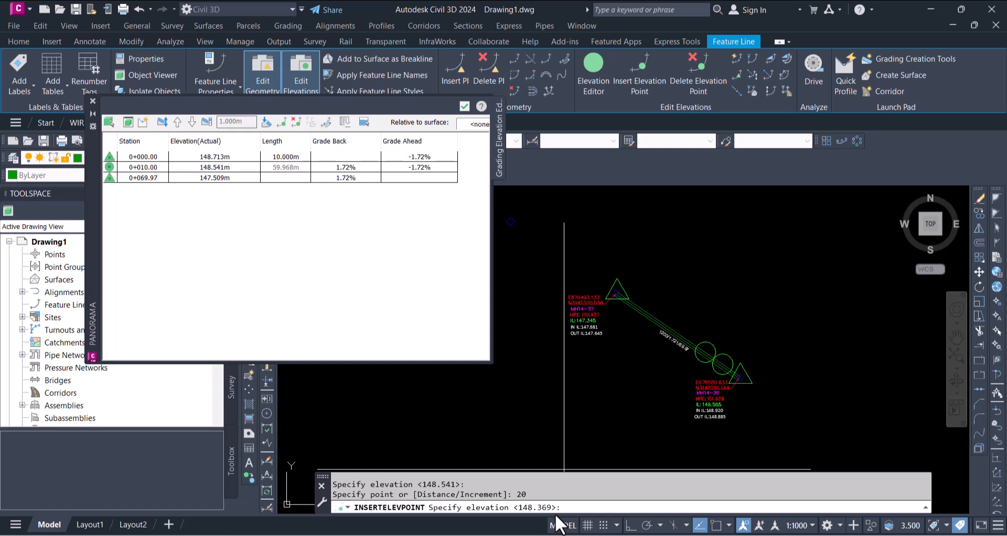
key("Return")
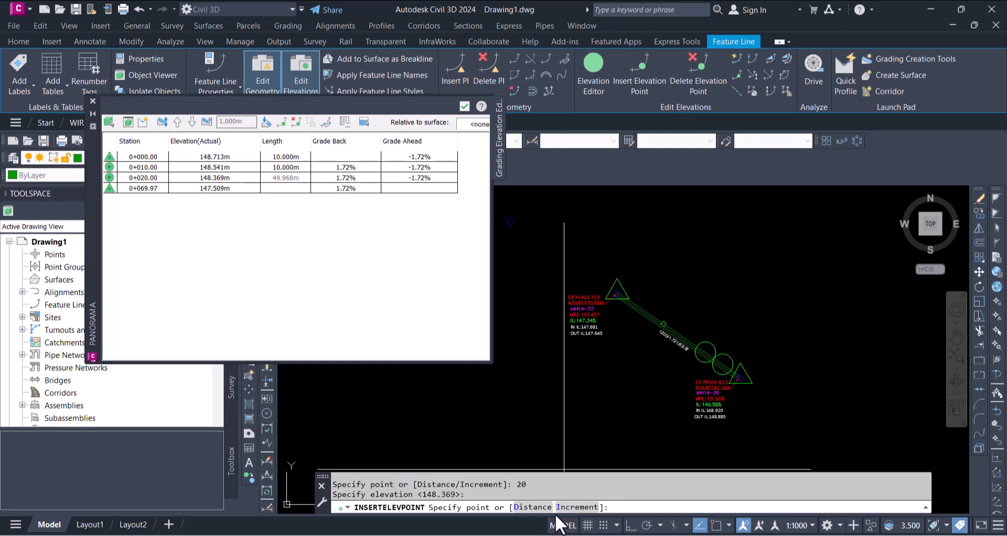
type("25")
key("Return")
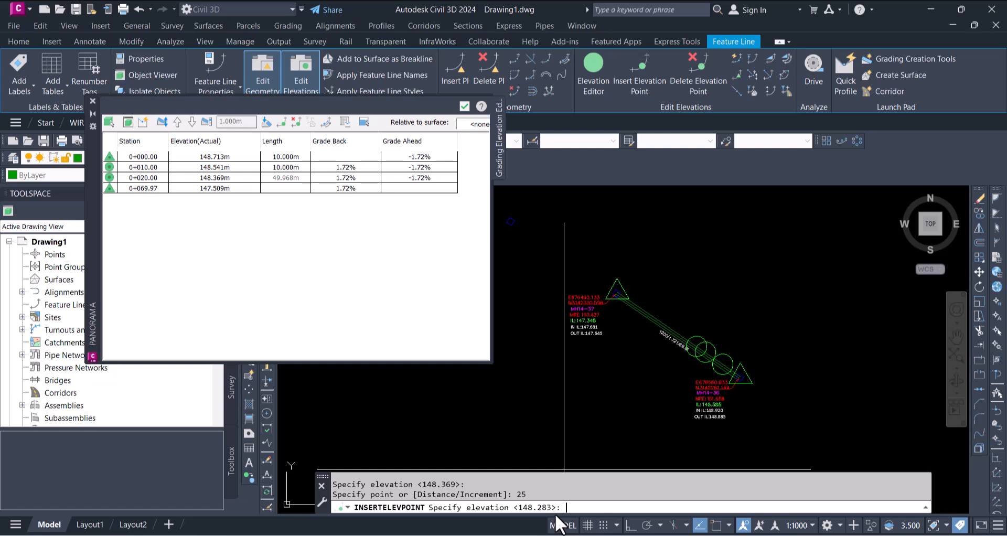
key("Return")
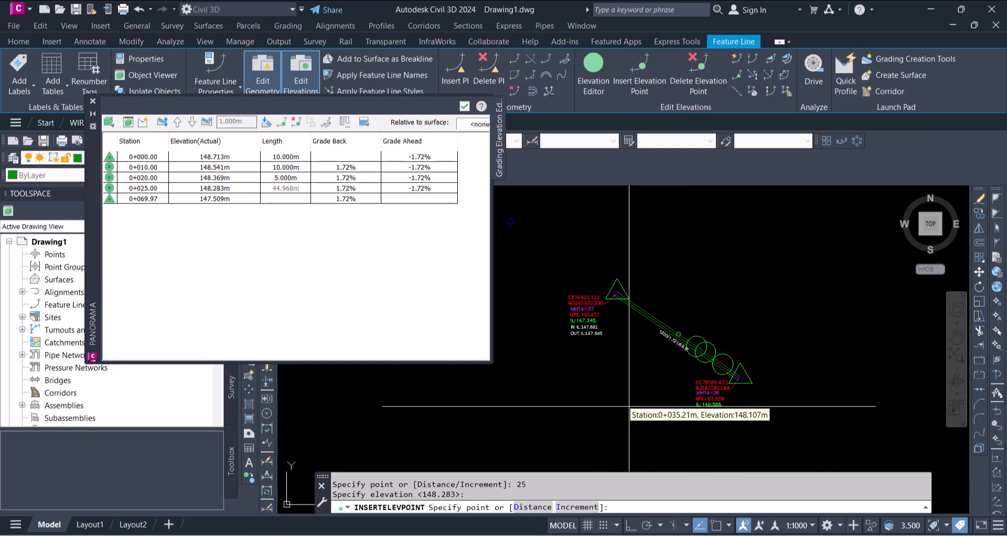
key("Return")
scroll(697, 359, "up", 8)
scroll(688, 371, "down", 4)
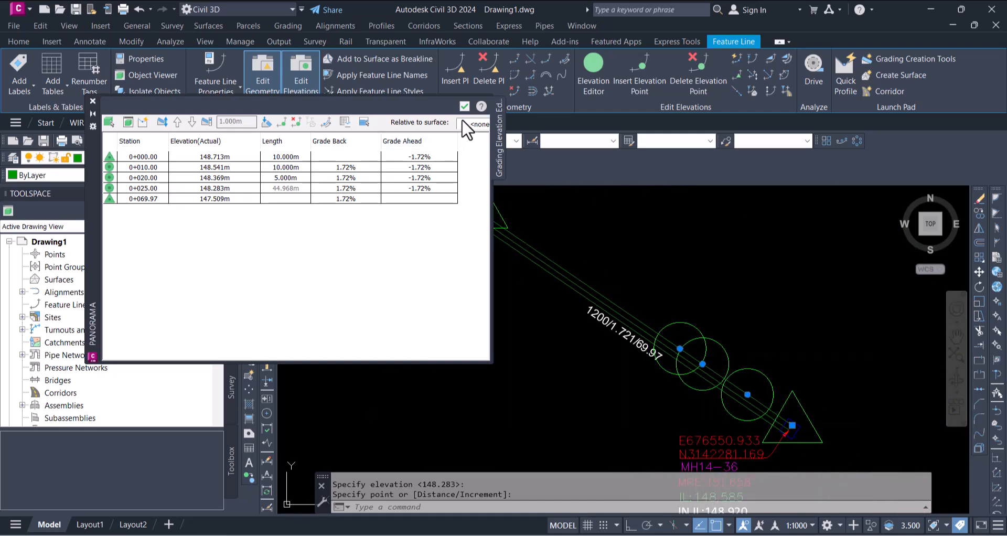
left_click(465, 106)
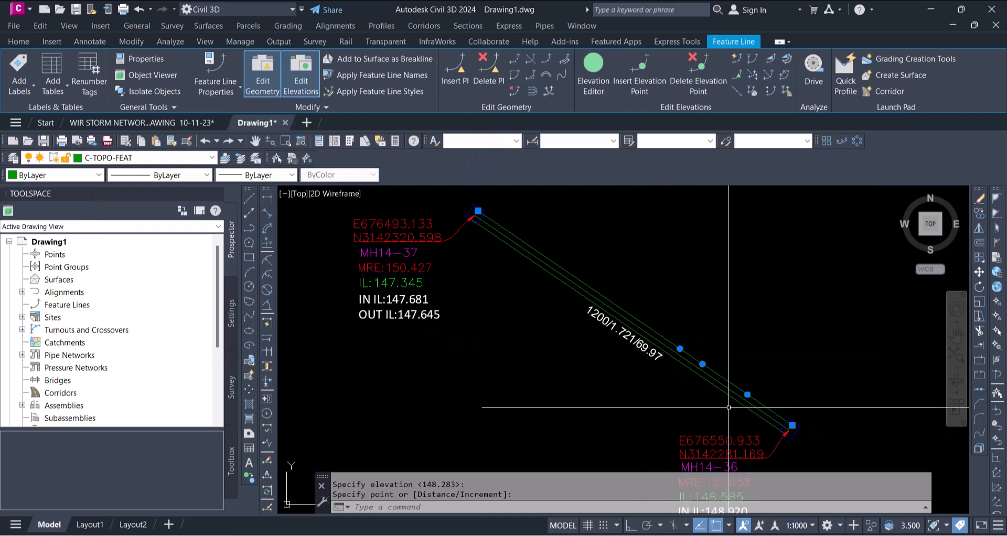
left_click(594, 78)
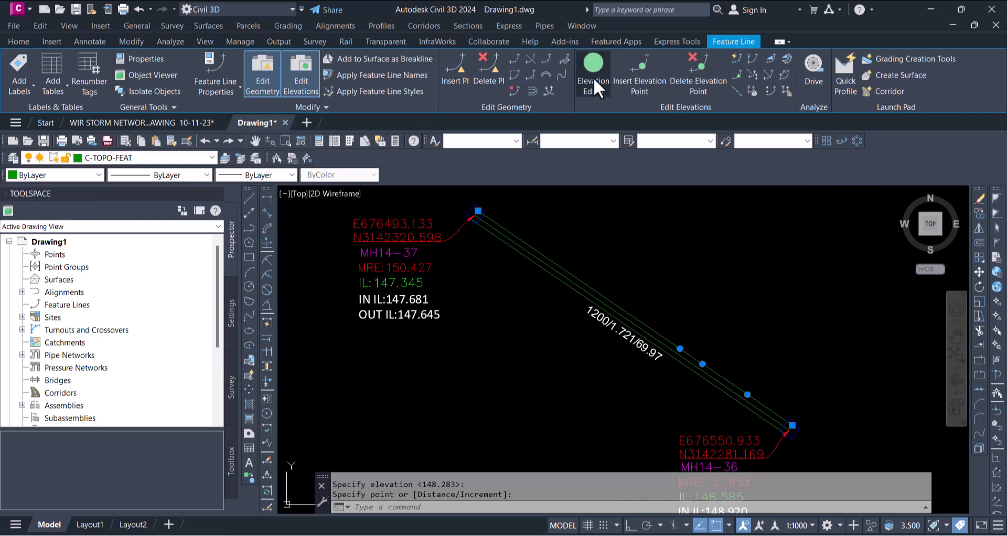
left_click(640, 72)
scroll(812, 415, "up", 4)
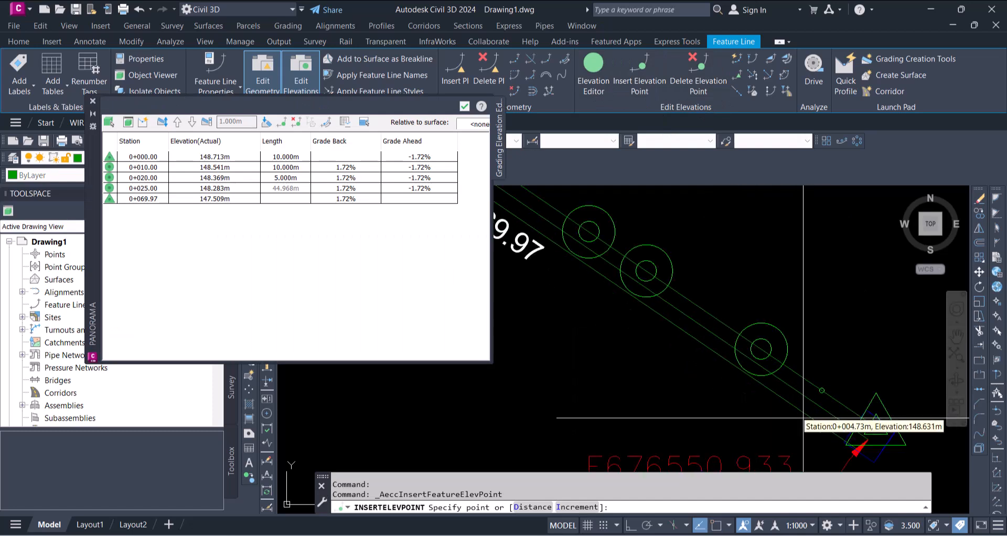
left_click(462, 109)
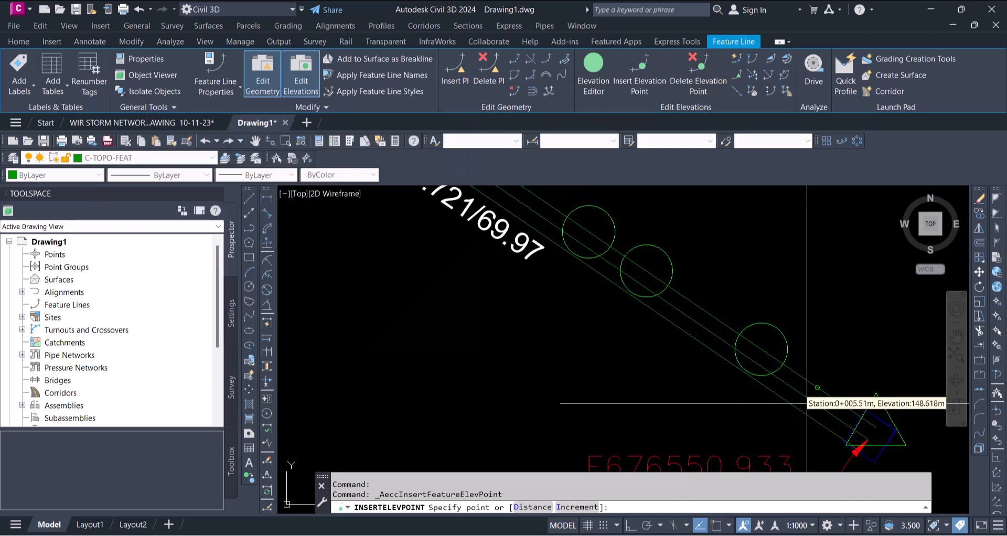
key("Escape")
key("Escape")
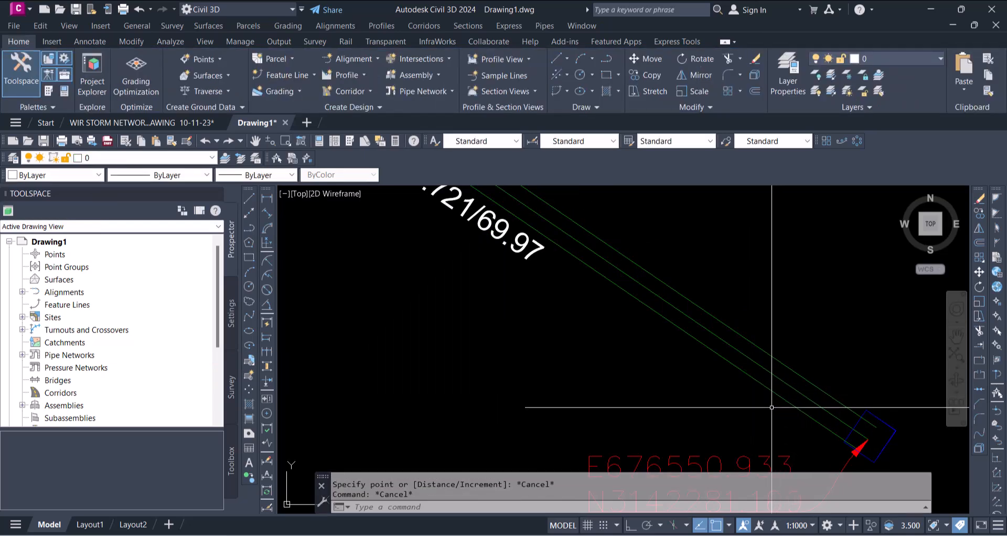
- Open the Elevation Editor for the south-west trench feature line between MH14-36 and MH14-37
left_click(745, 374)
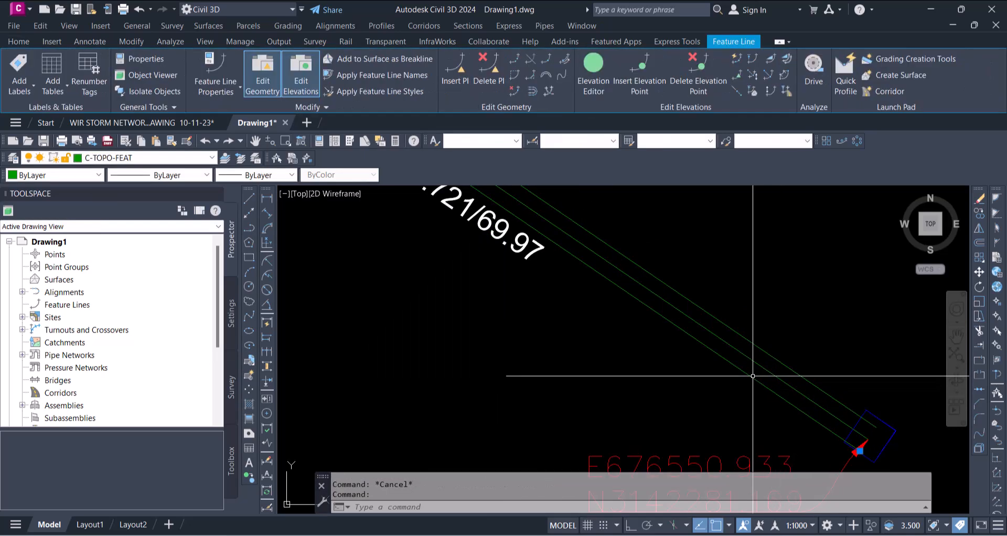
scroll(783, 337, "down", 3)
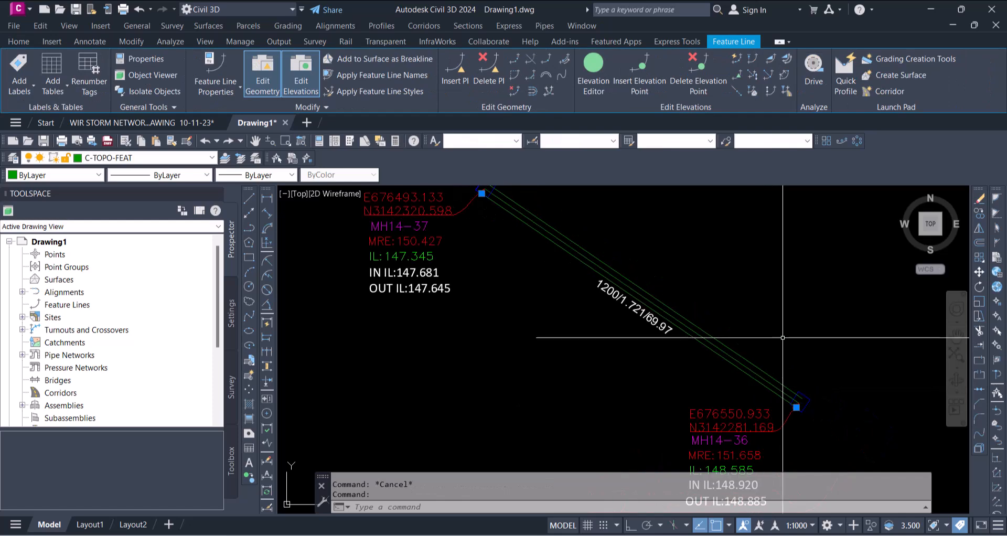
left_click(592, 65)
scroll(761, 371, "down", 4)
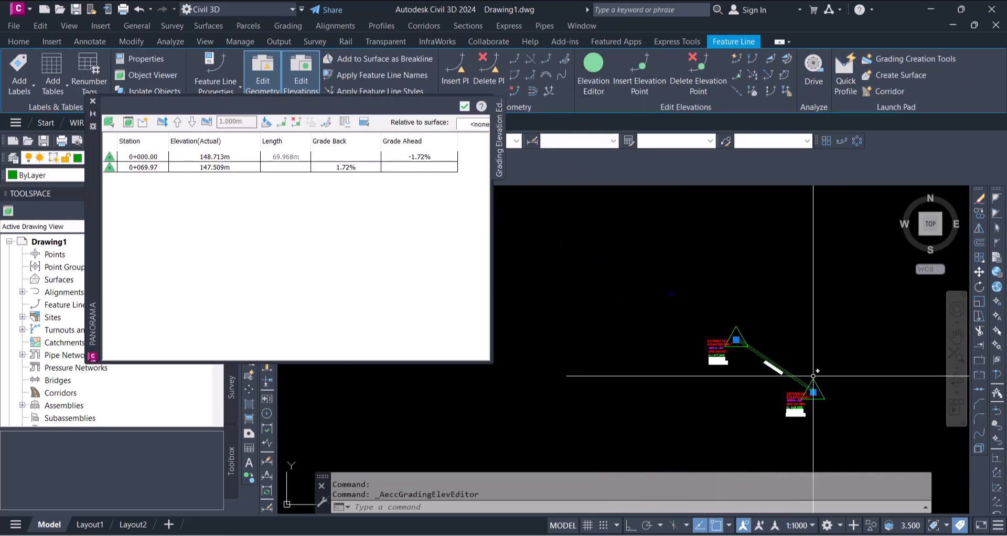
scroll(771, 372, "up", 5)
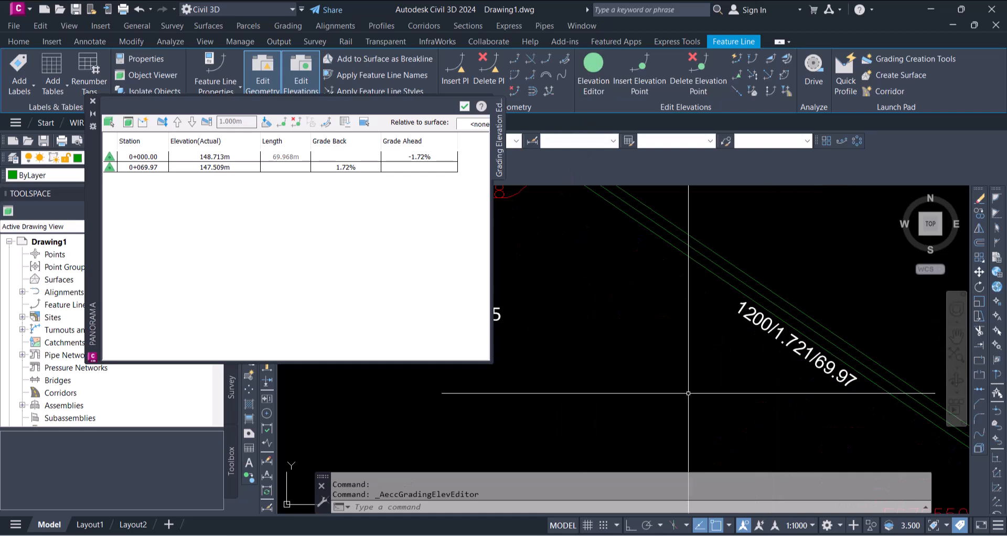
scroll(724, 383, "down", 2)
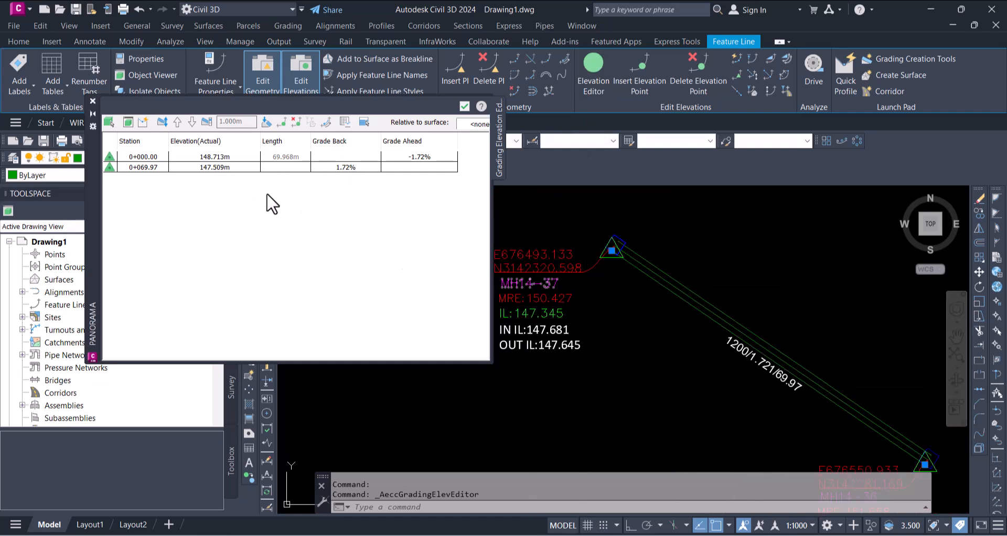
- Insert elevation points along the south-west feature line at an increment of 10, and close the Elevation Editor
left_click(637, 65)
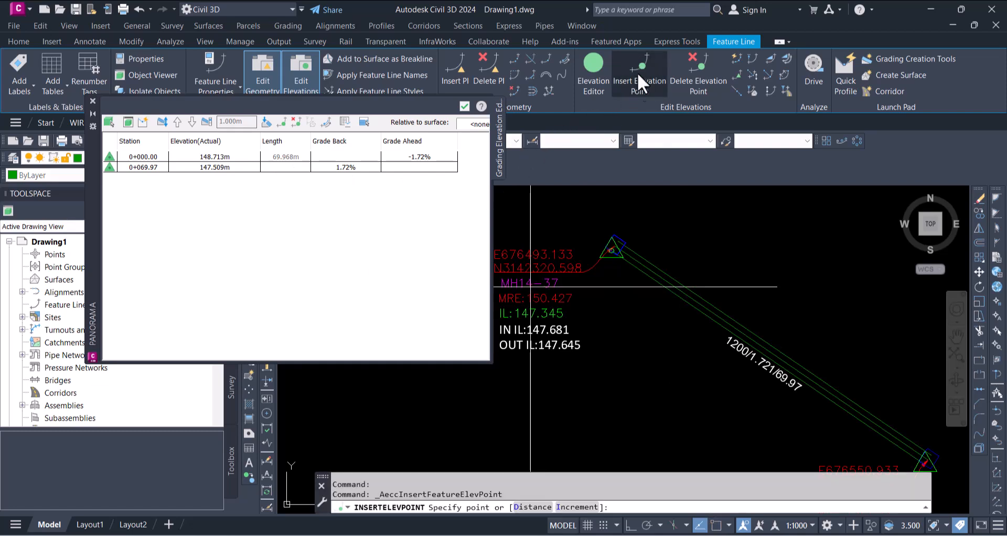
left_click(570, 506)
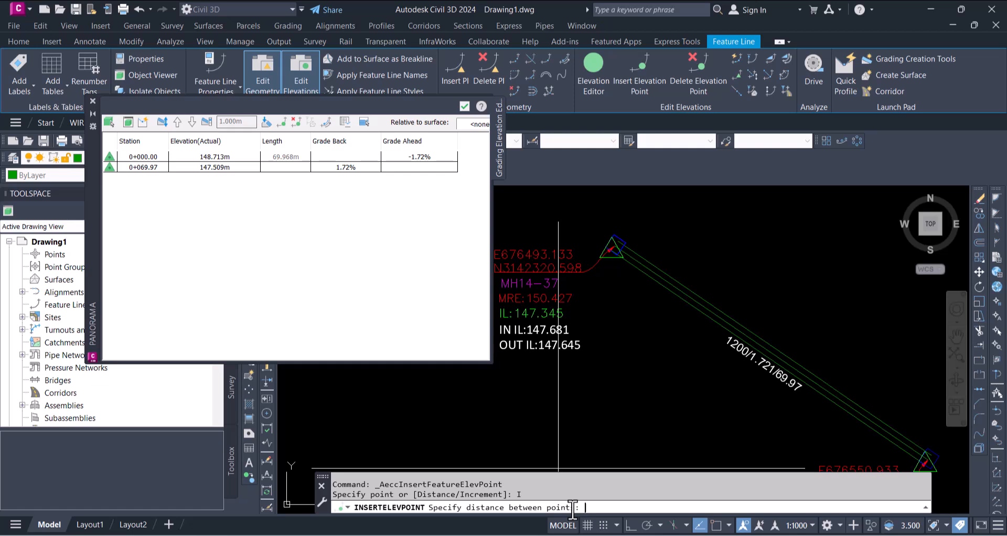
type("10")
key("Return")
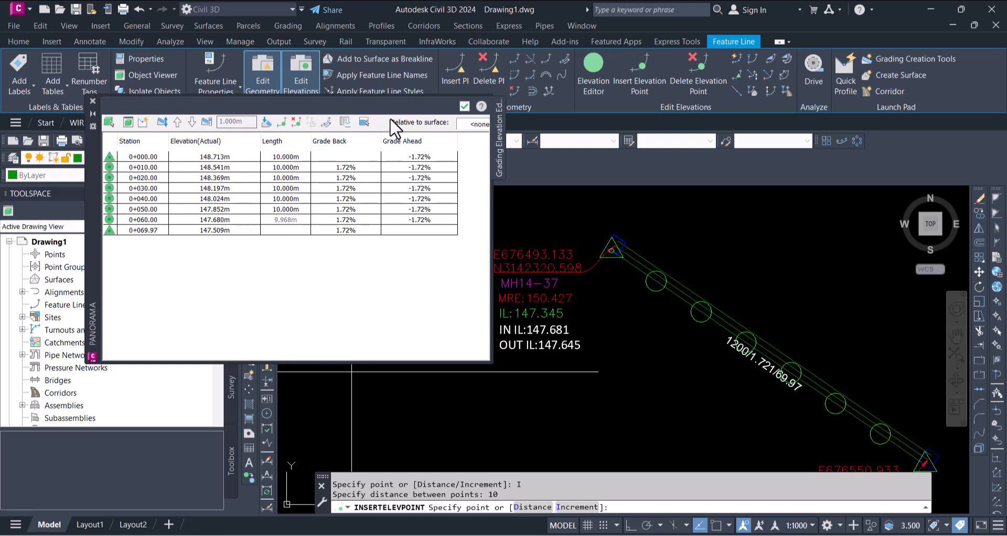
left_click(461, 107)
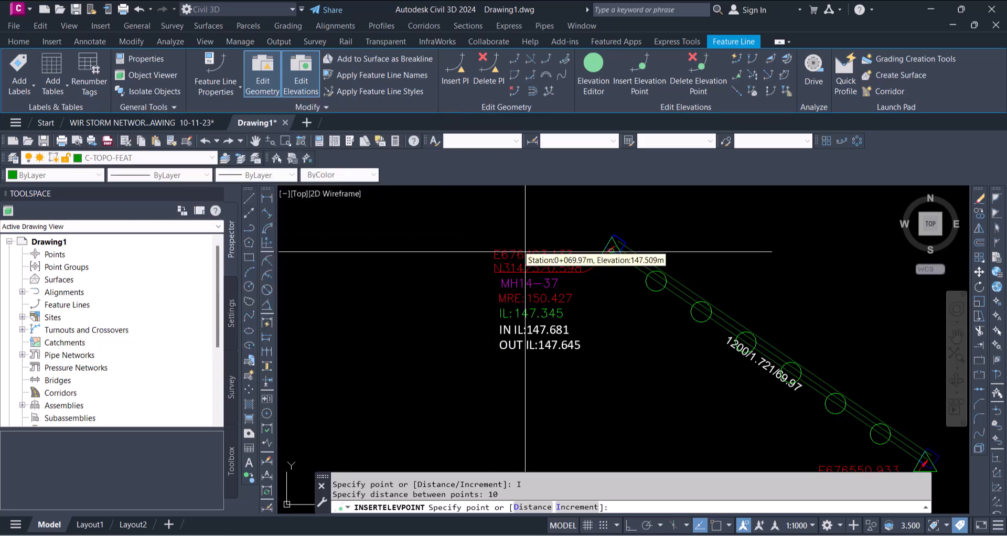
key("Return")
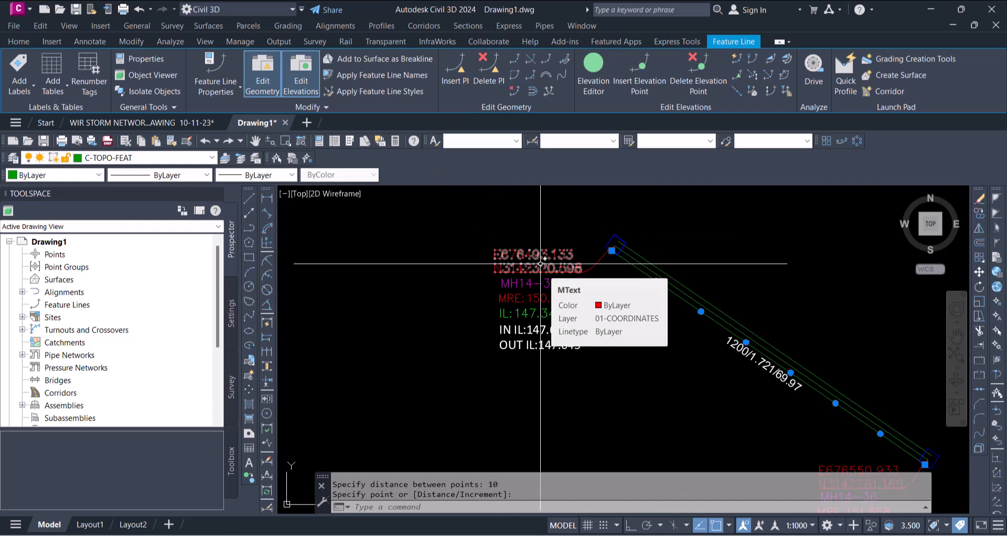
key("Escape")
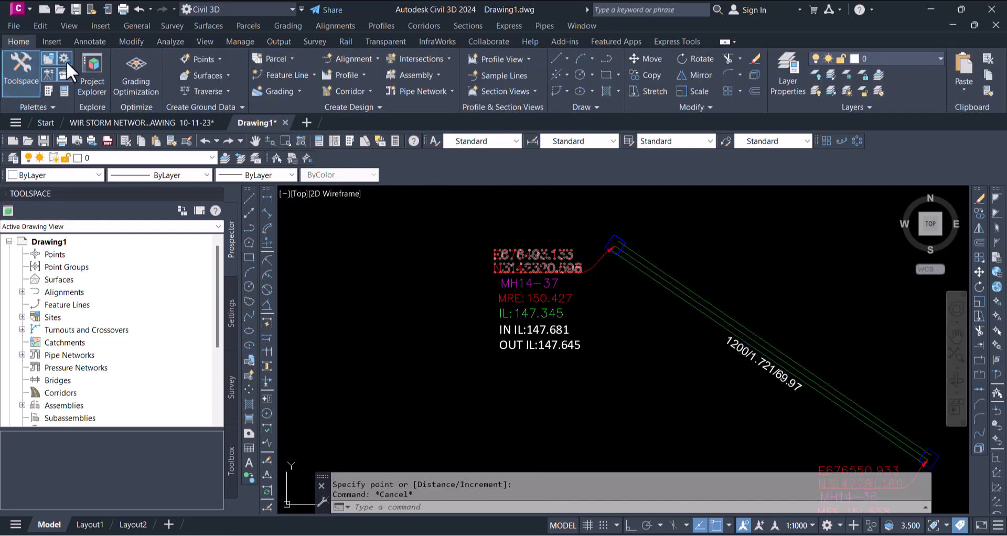
- Start automatic point creation and set the local coordinates order to Easting - Northing in the points creation settings
left_click(219, 58)
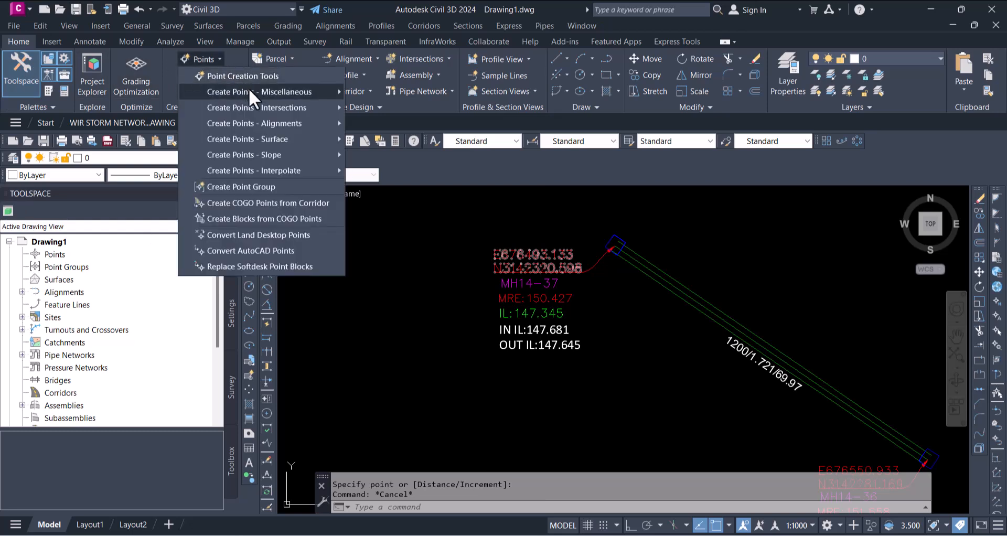
mouse_move(249, 91)
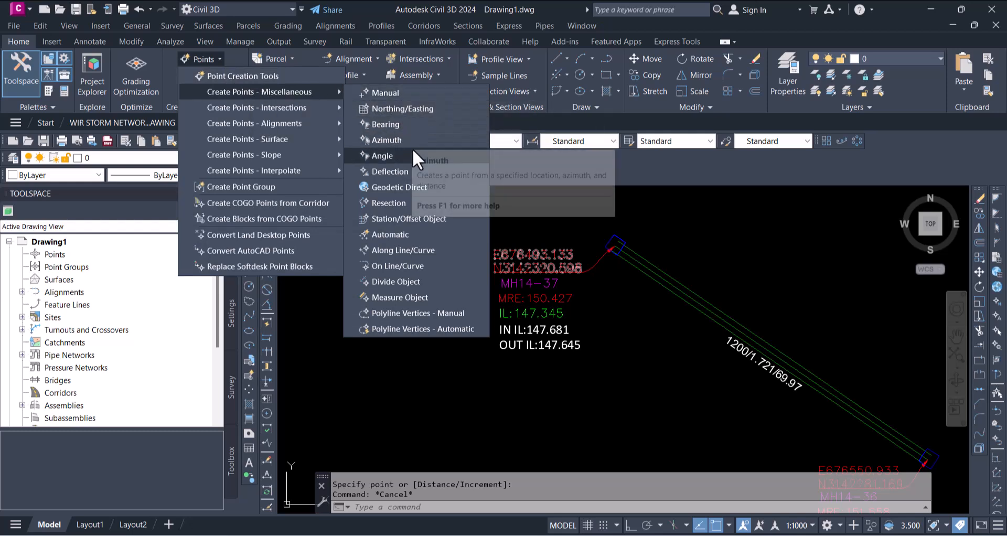
left_click(428, 234)
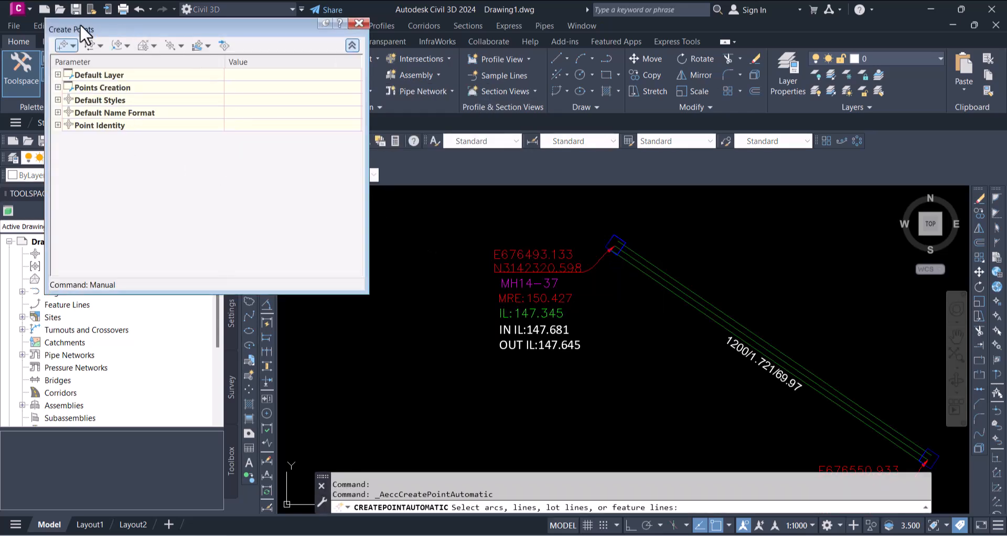
left_click(58, 74)
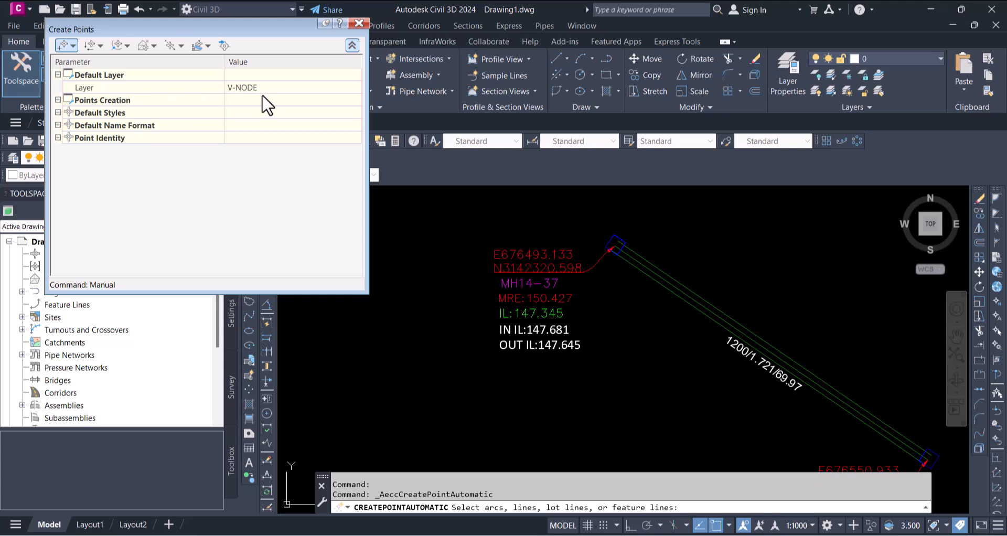
left_click(58, 99)
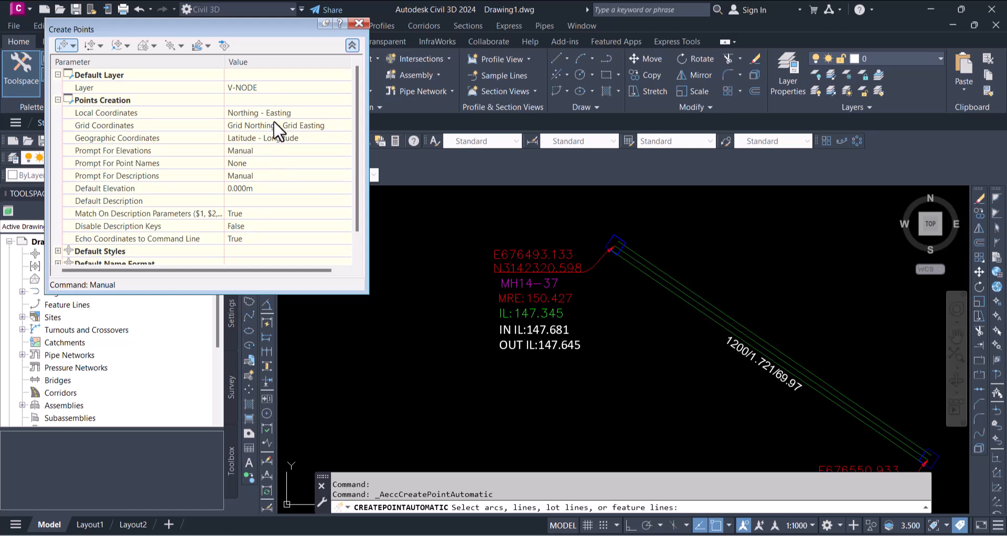
left_click(292, 111)
left_click(292, 112)
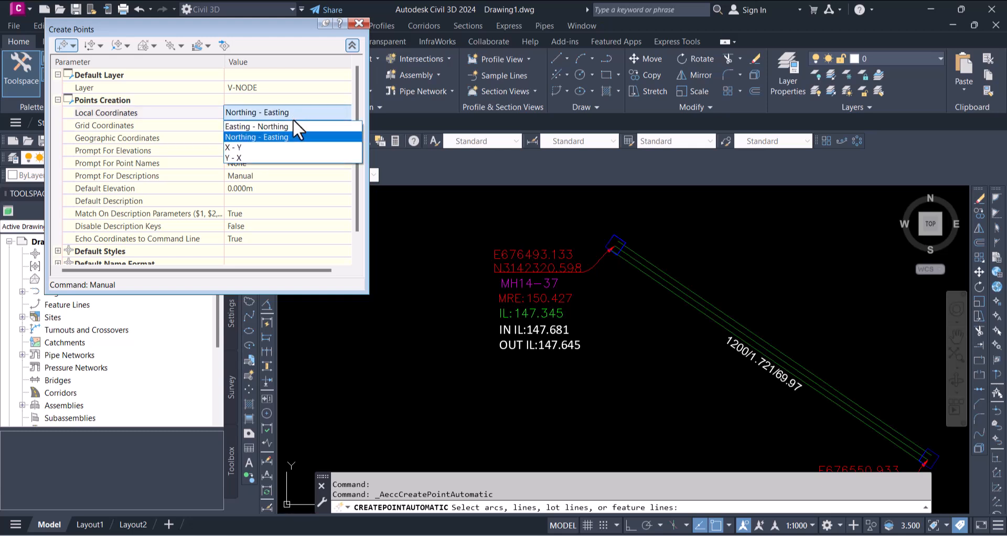
left_click(293, 127)
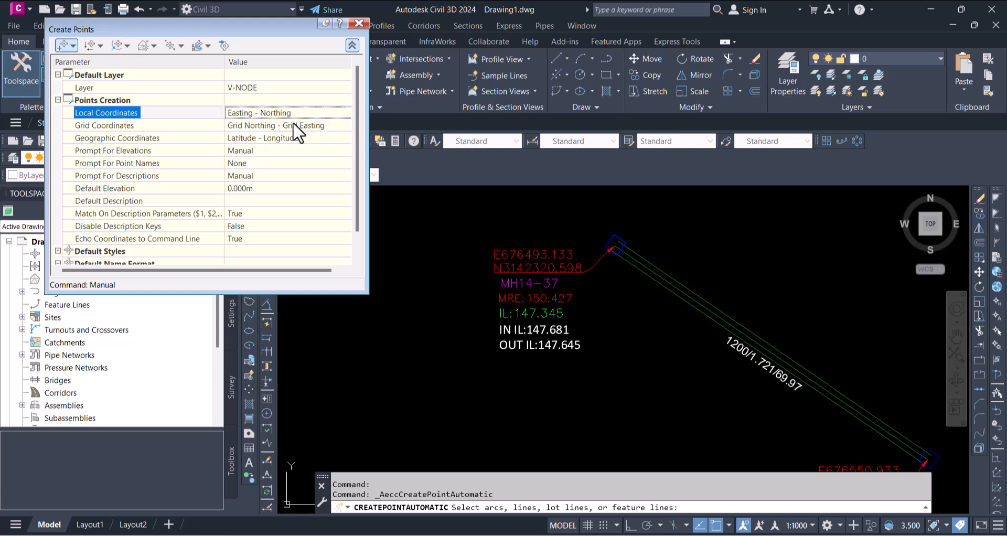
- Set the prompts for elevations, point names and descriptions to Automatic for the points being created
left_click(279, 151)
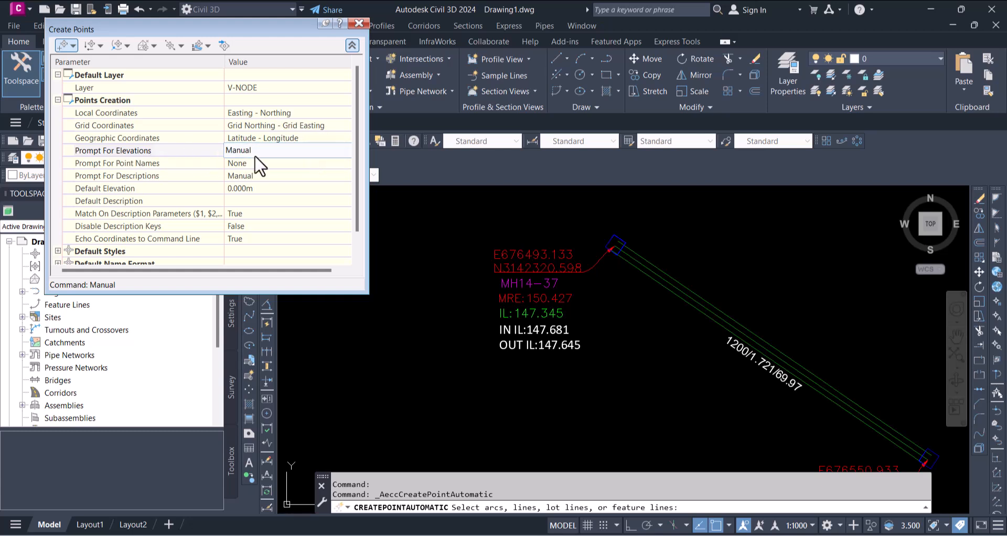
left_click(285, 152)
left_click(284, 166)
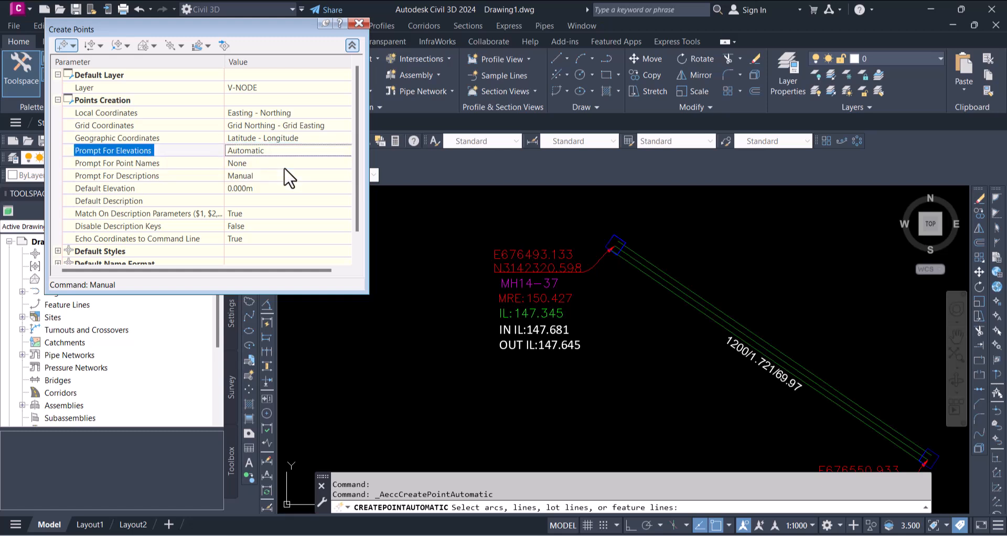
left_click(285, 164)
left_click(284, 165)
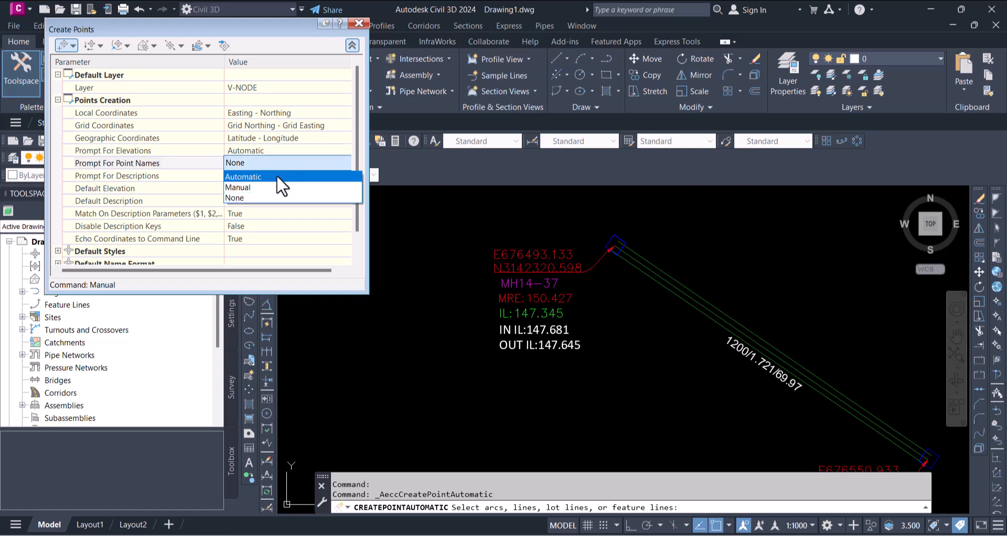
left_click(274, 177)
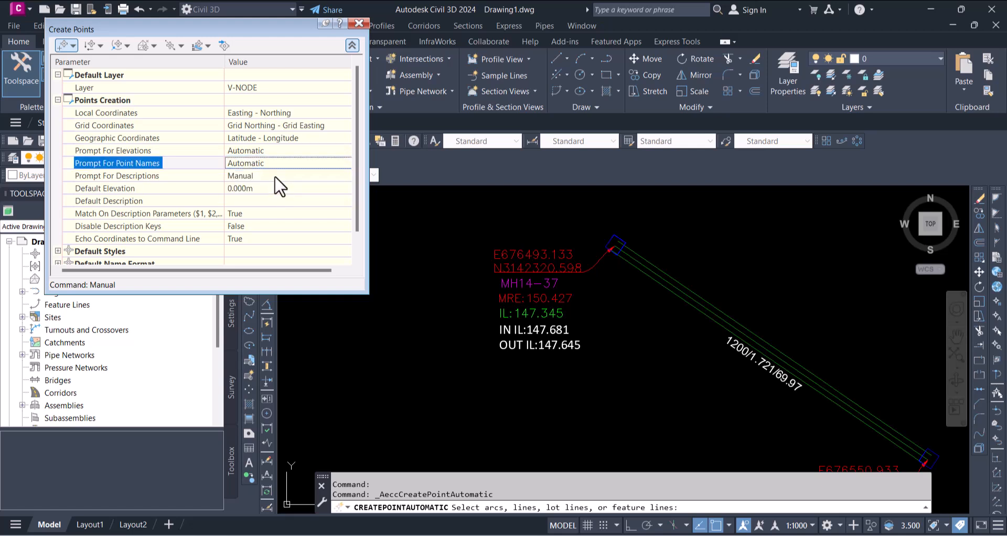
left_click(275, 176)
left_click(275, 175)
left_click(275, 188)
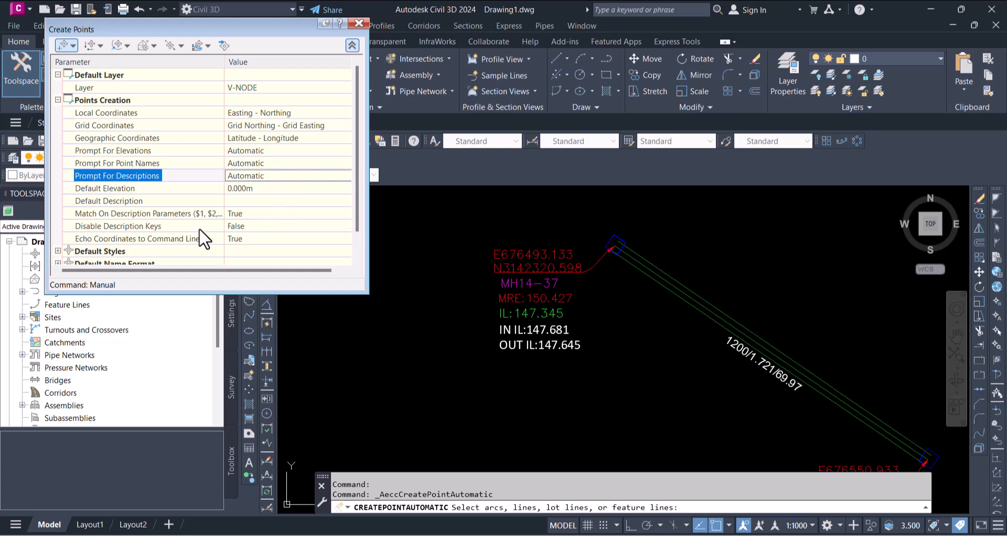
- Set the default description of the created points to "ex"
left_click(260, 200)
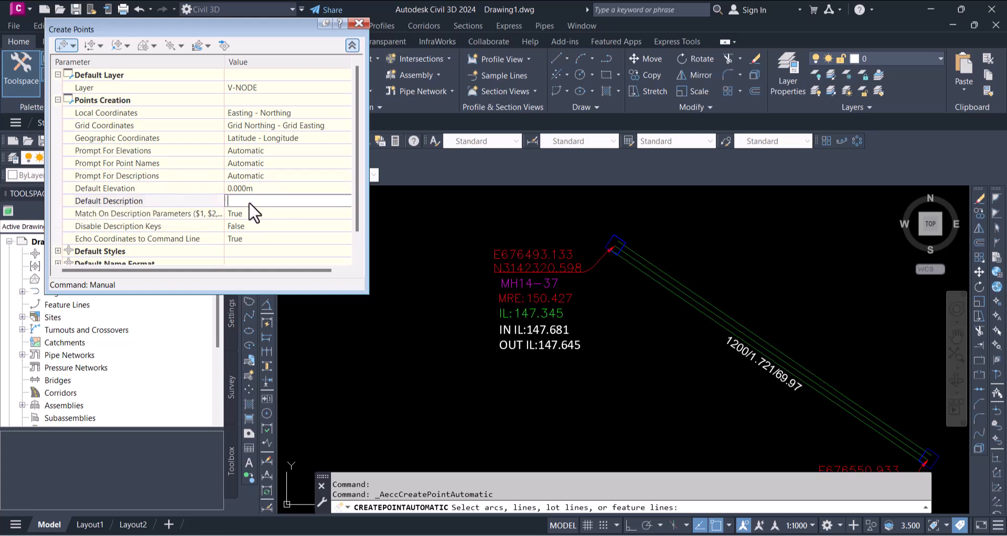
type("ex")
scroll(228, 212, "down", 1)
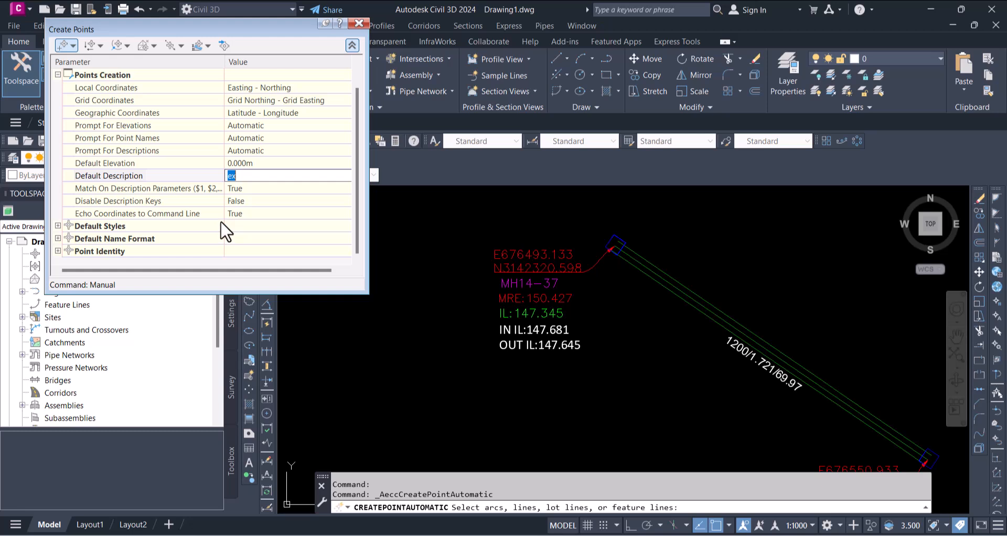
- Review the default styles, default name format and point identity settings for the points being created
left_click(58, 226)
scroll(178, 230, "down", 1)
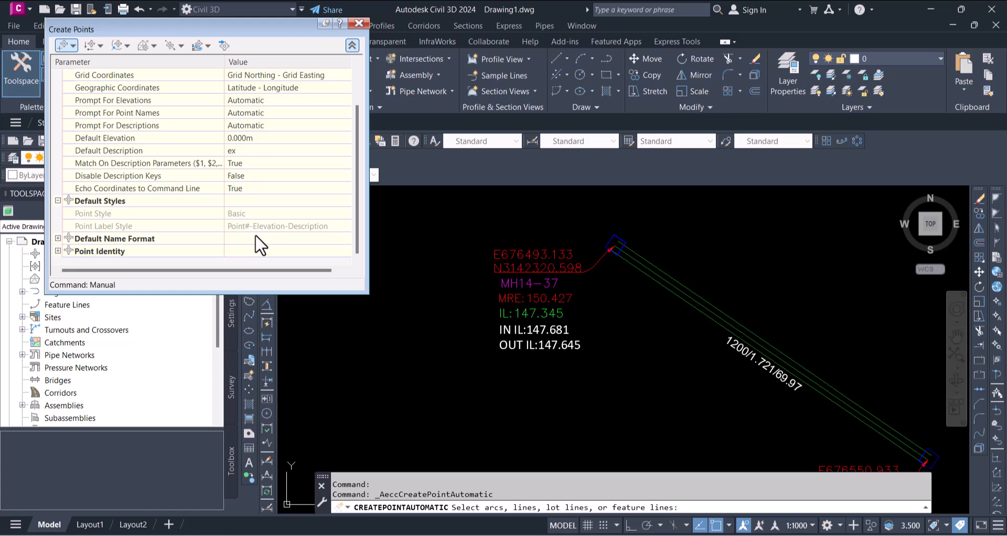
left_click(58, 237)
scroll(156, 160, "down", 1)
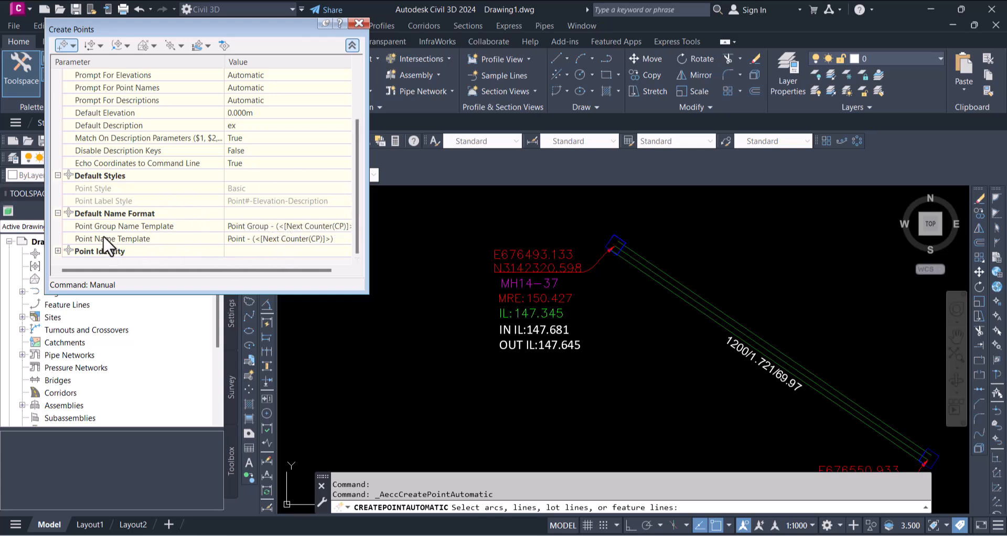
left_click(58, 251)
scroll(163, 219, "down", 3)
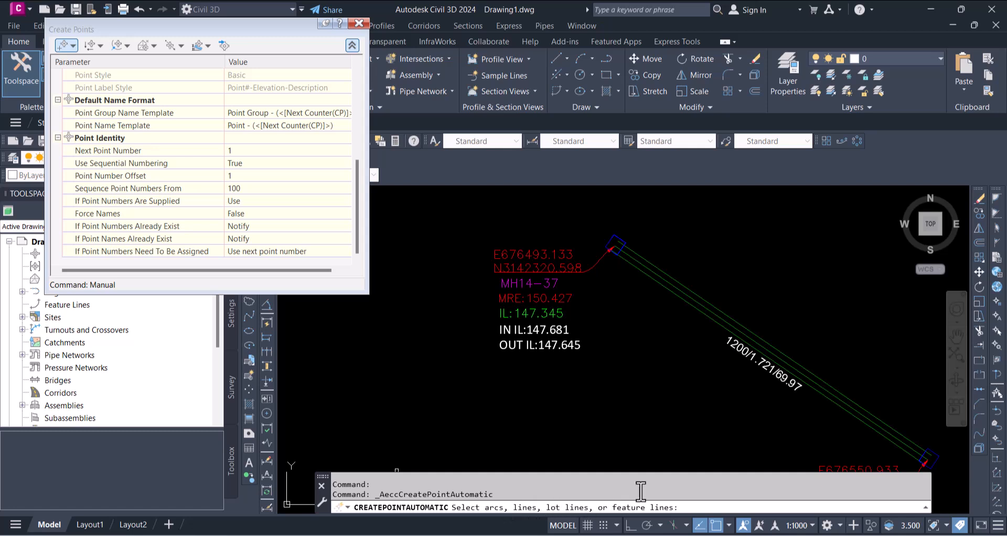
- Create points automatically along the south-west feature line between MH14-36 and MH14-37, and end the command
scroll(874, 446, "up", 2)
mouse_move(855, 445)
middle_mouse_down()
mouse_move(732, 432)
mouse_move(742, 420)
middle_mouse_up()
left_click(752, 406)
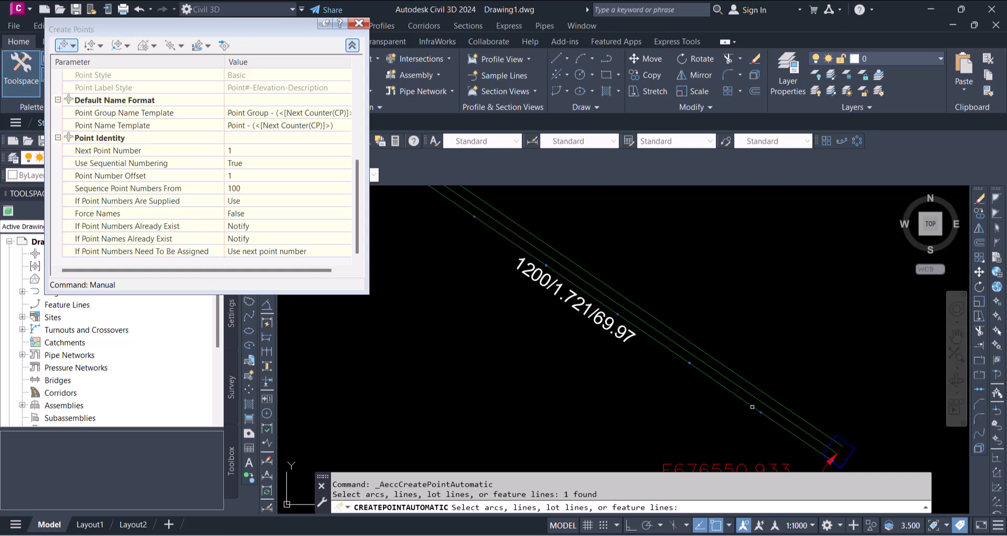
scroll(749, 384, "down", 3)
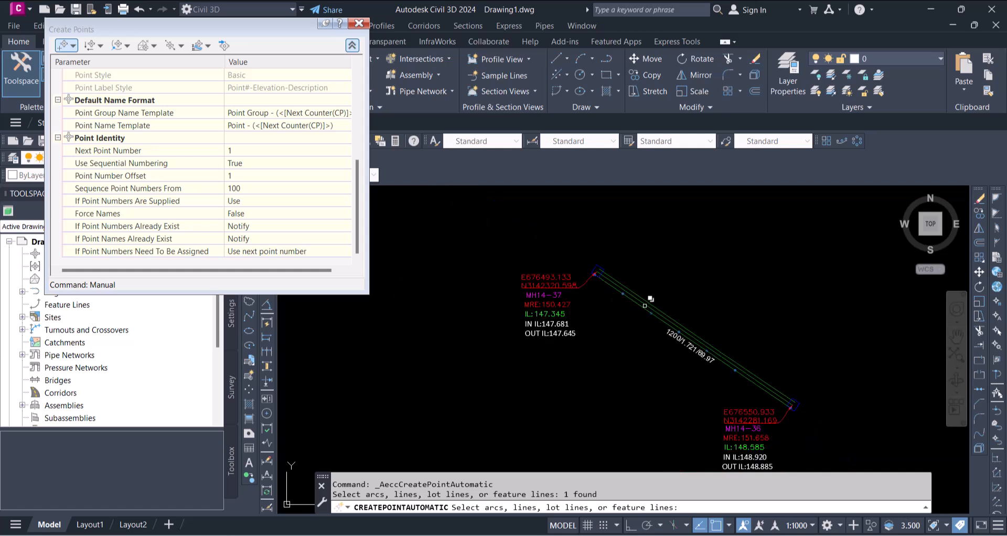
scroll(645, 304, "up", 2)
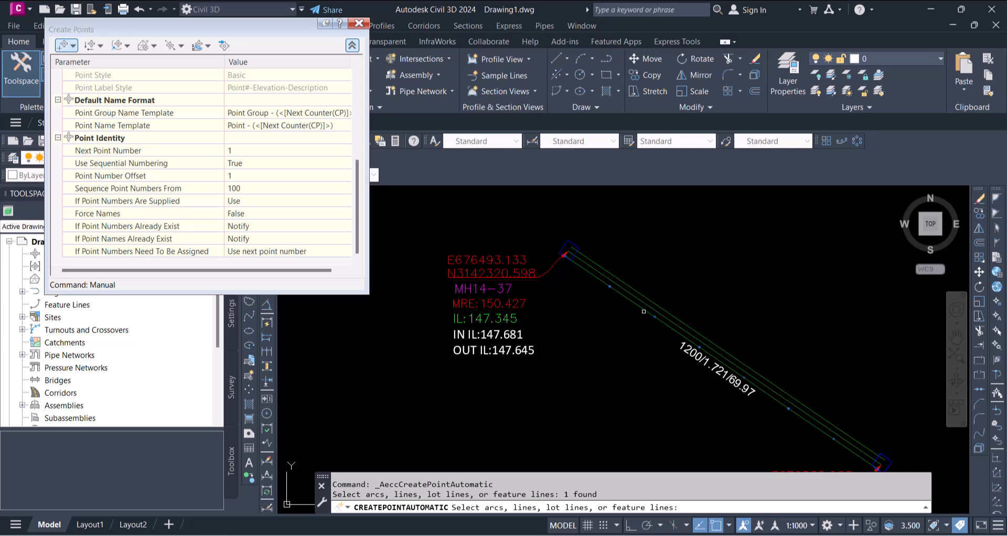
key("Return")
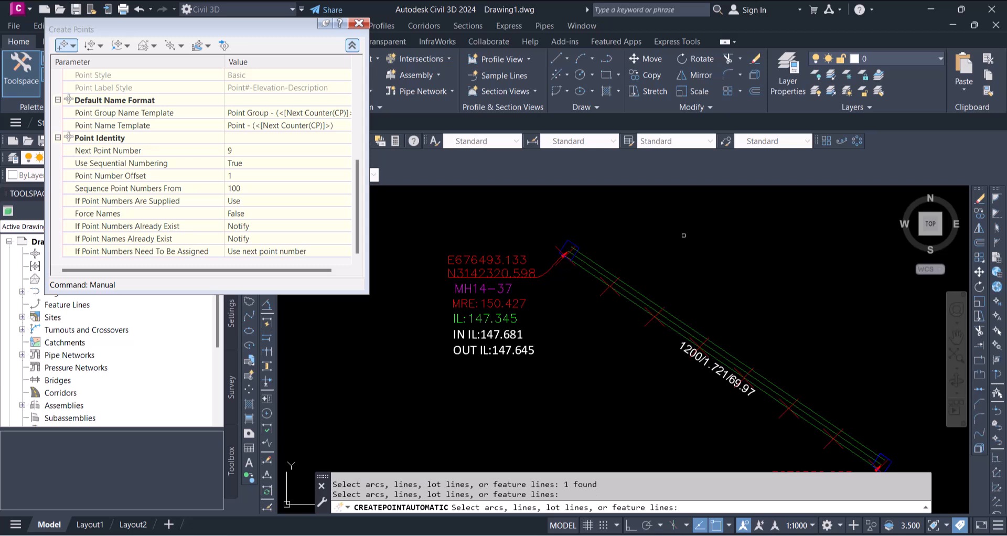
key("Return")
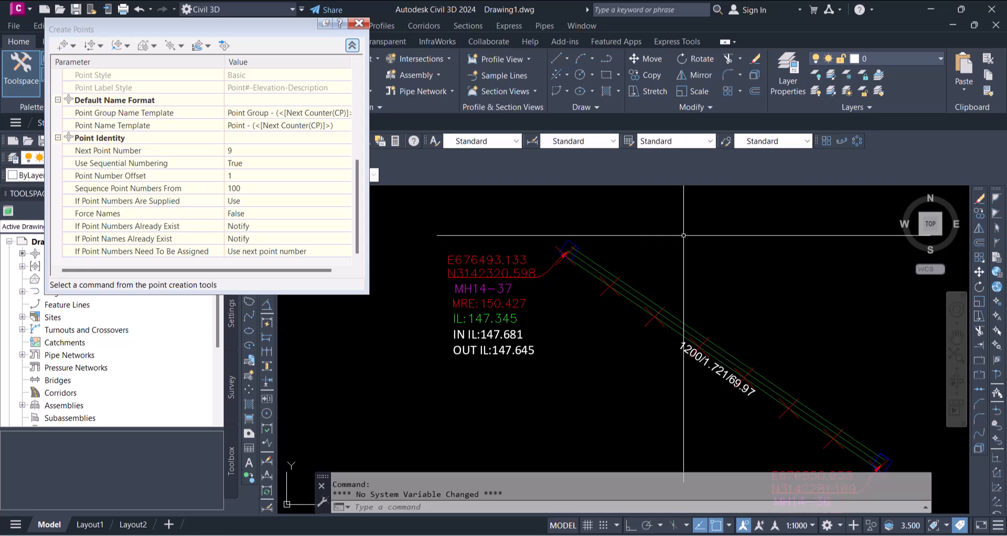
- Set the default point label style of the _All Points group to Point#-Elevation-Description
mouse_move(783, 415)
middle_mouse_down()
mouse_move(717, 314)
mouse_move(668, 311)
middle_mouse_up()
left_click(677, 297)
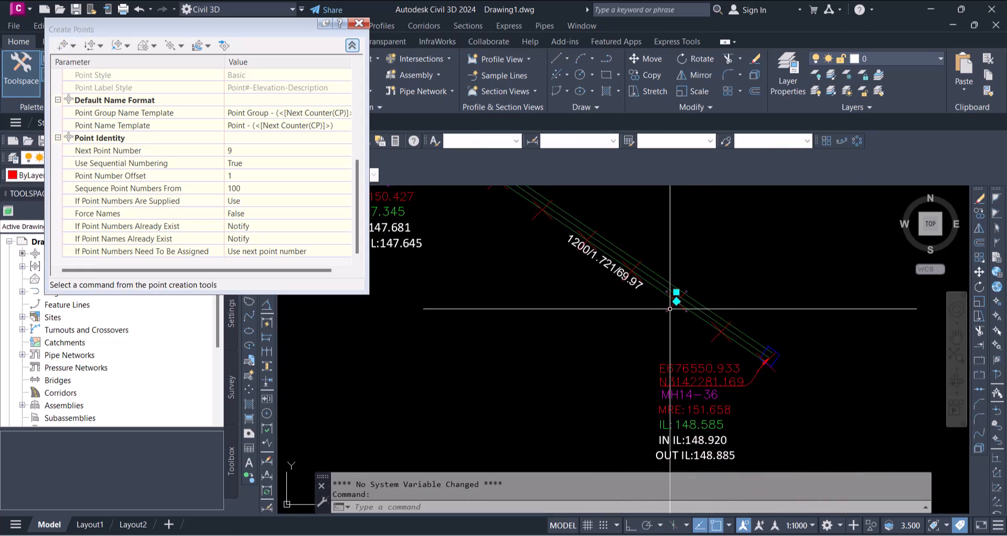
right_click(735, 253)
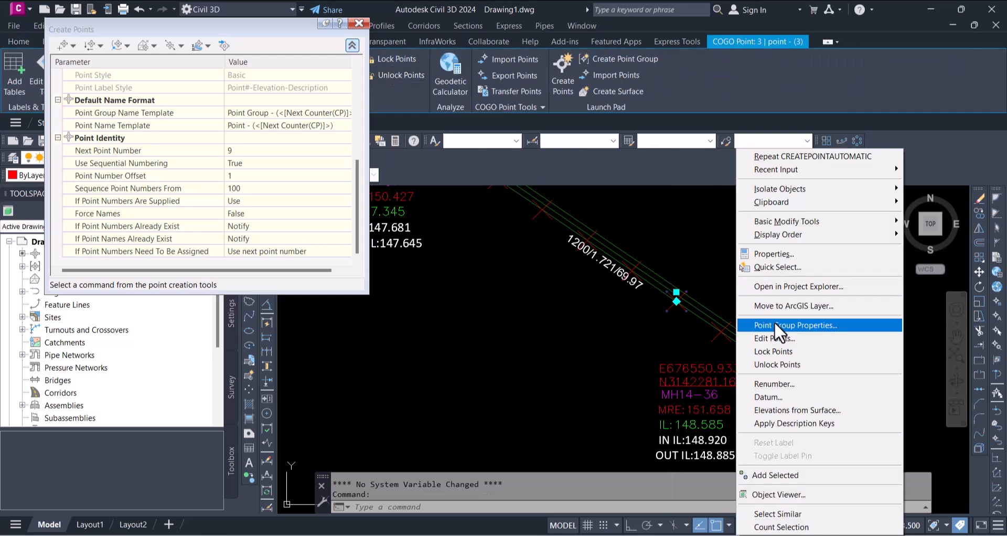
left_click(775, 322)
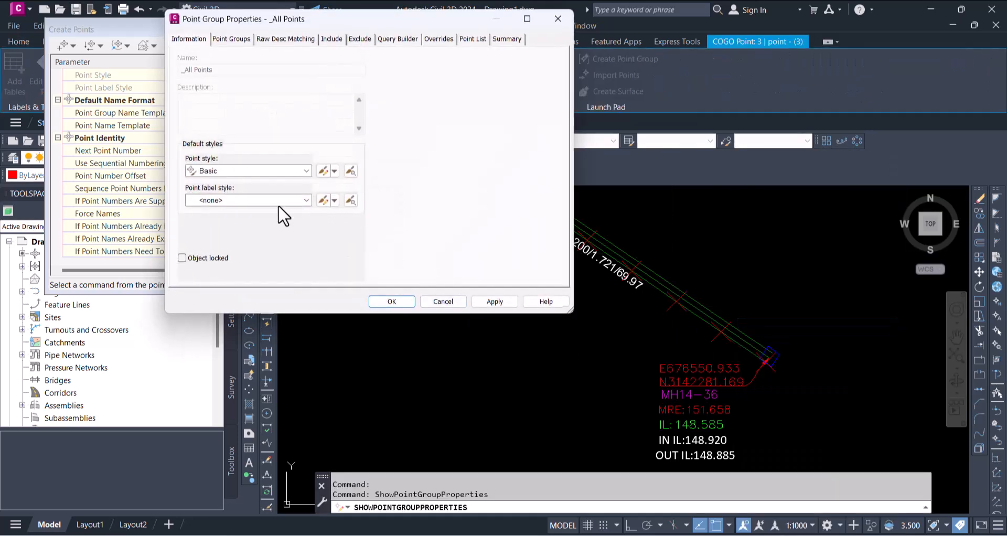
left_click(278, 202)
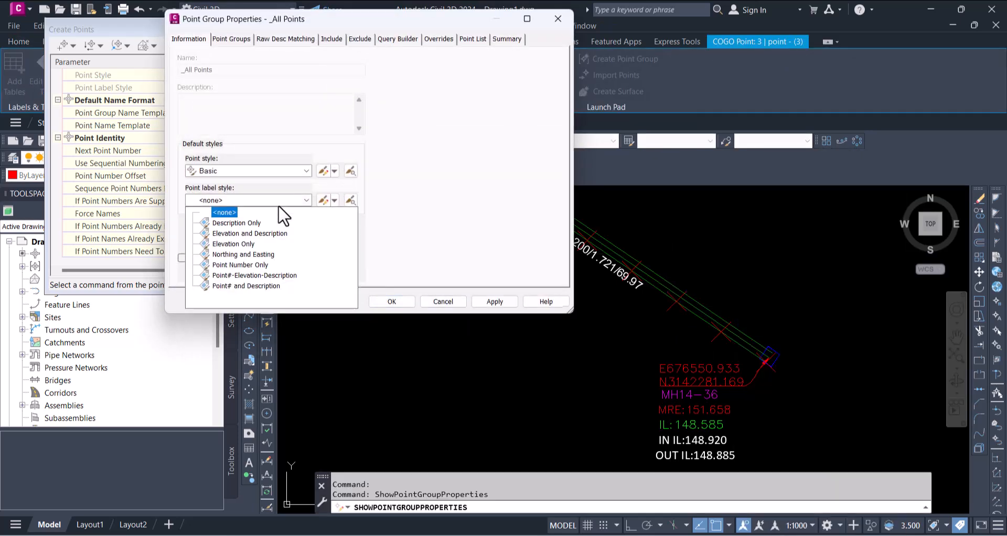
left_click(273, 275)
left_click(393, 302)
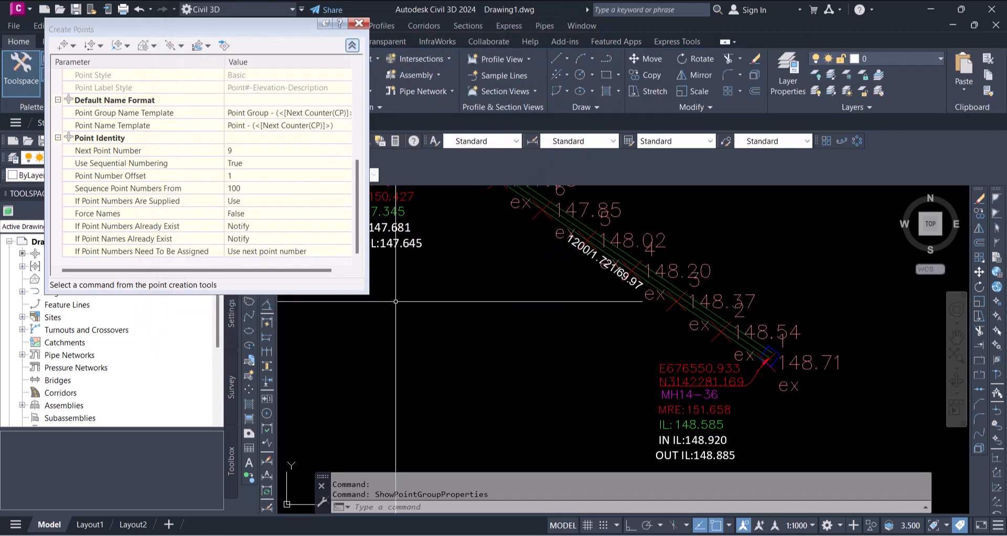
- Set the annotation scale to 1:250 to resize the point labels, and close the point creation tools
scroll(781, 330, "down", 3)
scroll(649, 255, "up", 2)
mouse_move(713, 373)
middle_mouse_down()
mouse_move(595, 364)
mouse_move(561, 342)
mouse_move(562, 329)
middle_mouse_up()
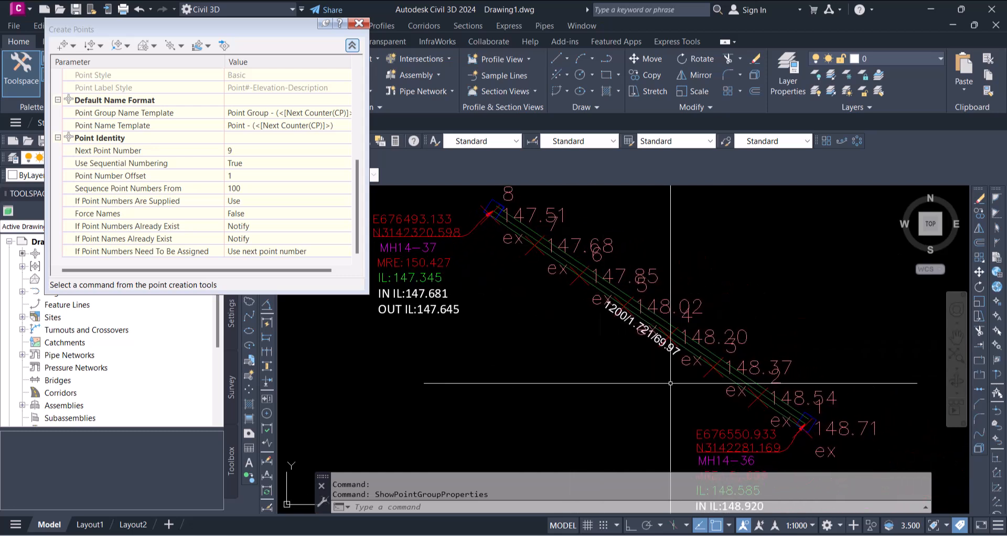
left_click(813, 525)
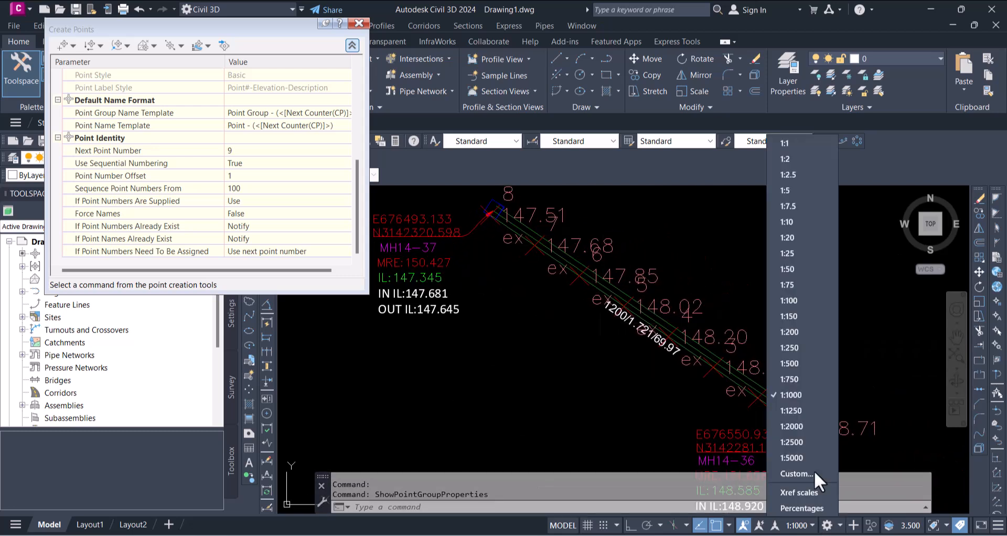
left_click(795, 350)
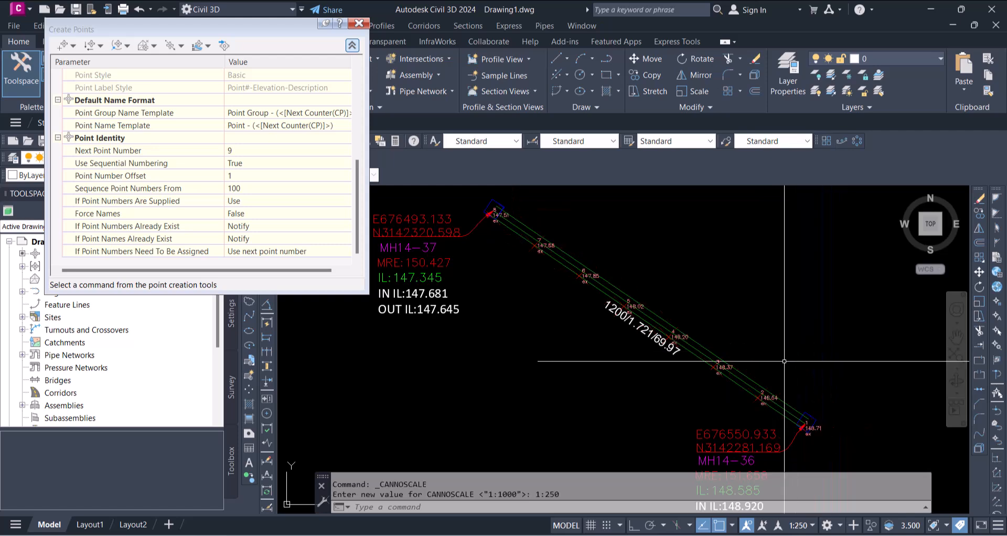
scroll(745, 364, "up", 4)
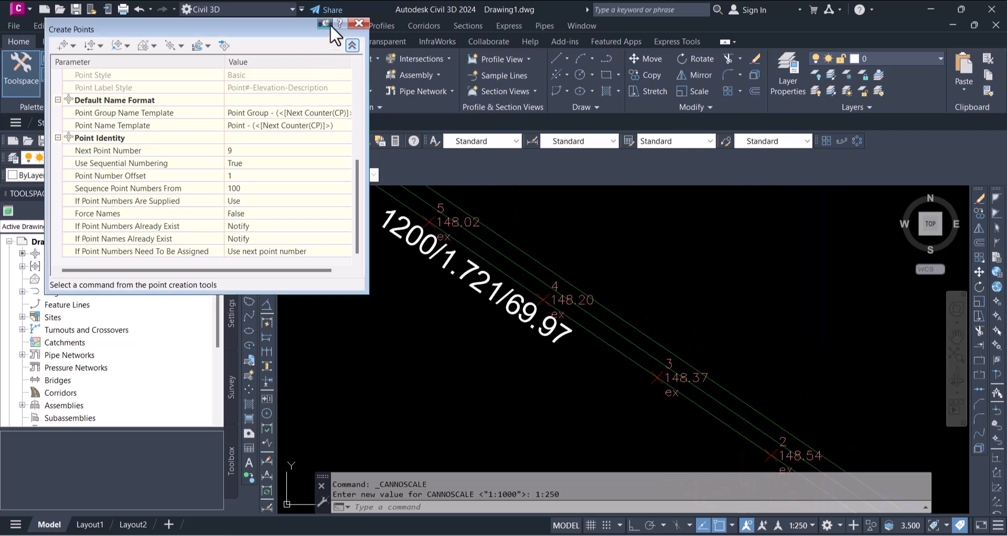
left_click(353, 24)
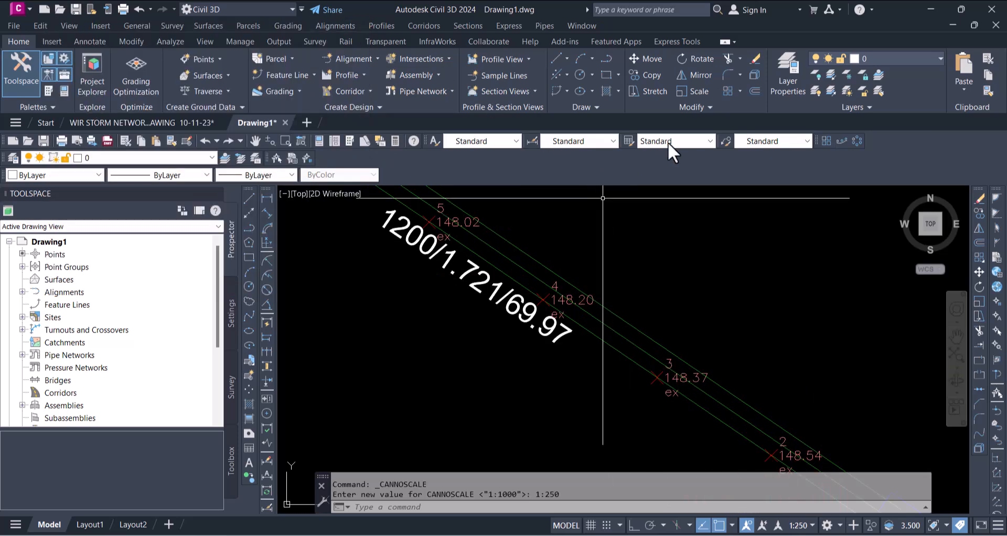
left_click(612, 349)
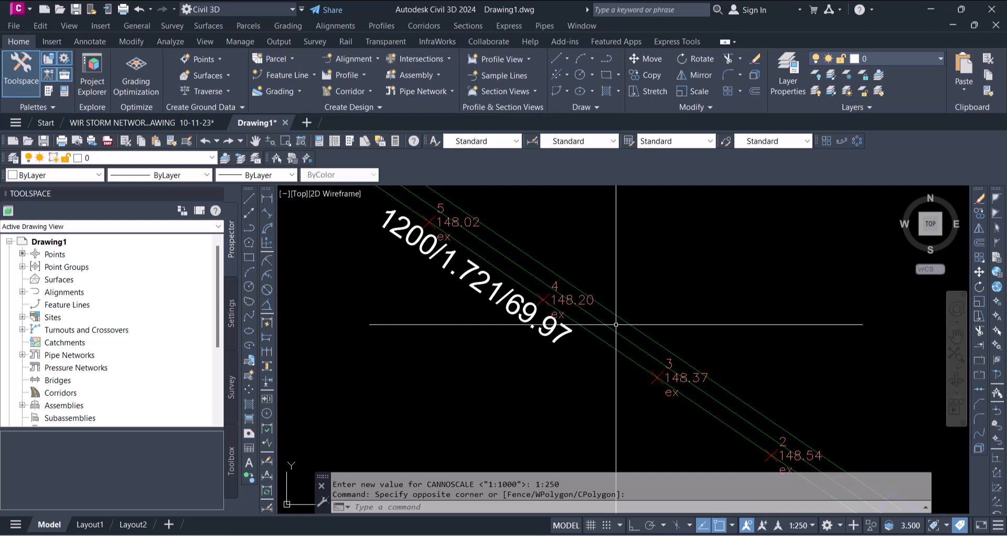
- Start a new point group in the drawing and name it "Ex"
left_click(22, 267)
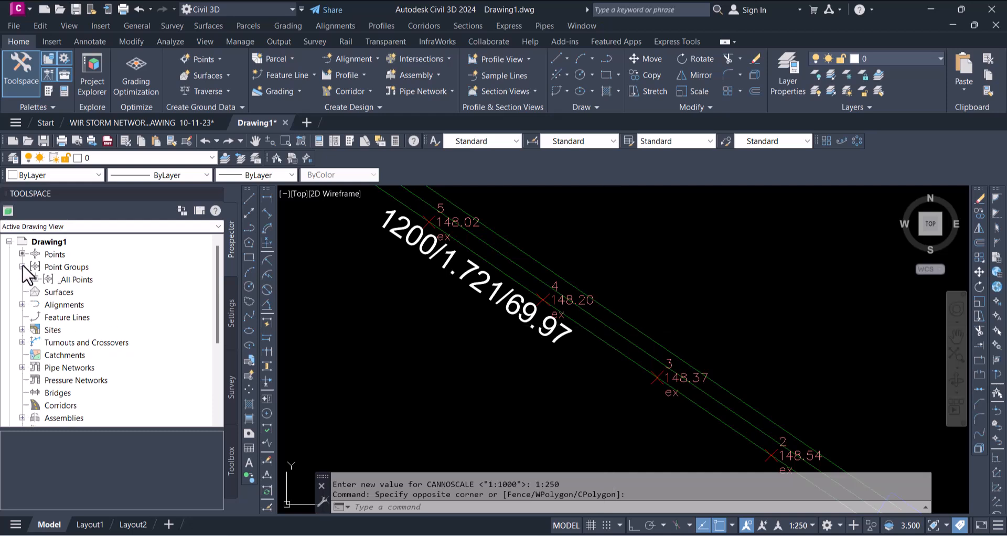
left_click(65, 268)
right_click(65, 267)
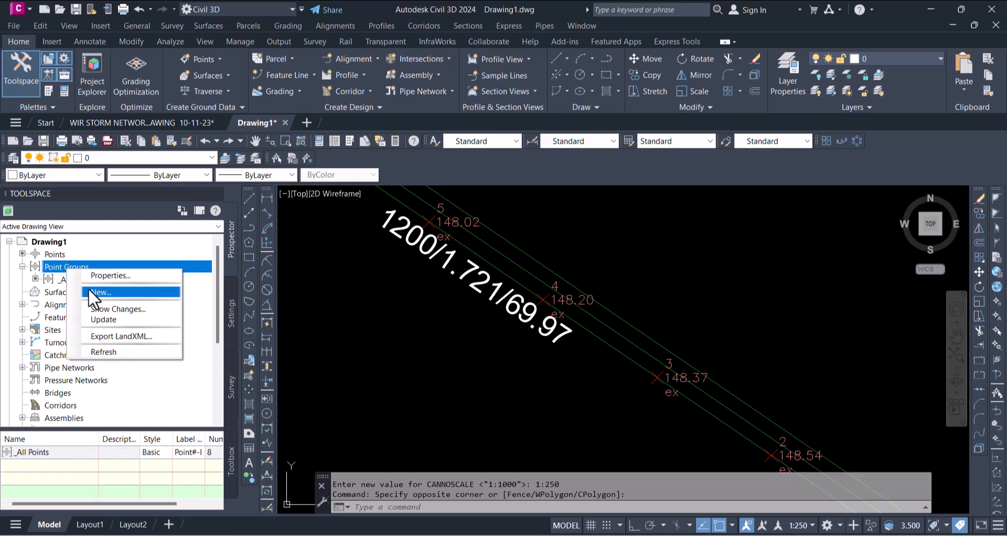
left_click(87, 288)
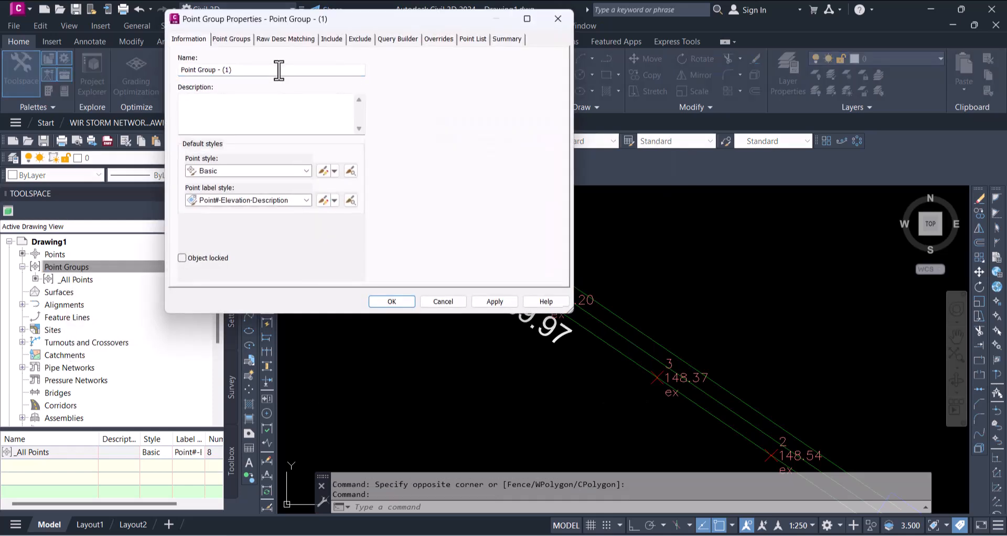
left_click_drag(278, 69, 149, 79)
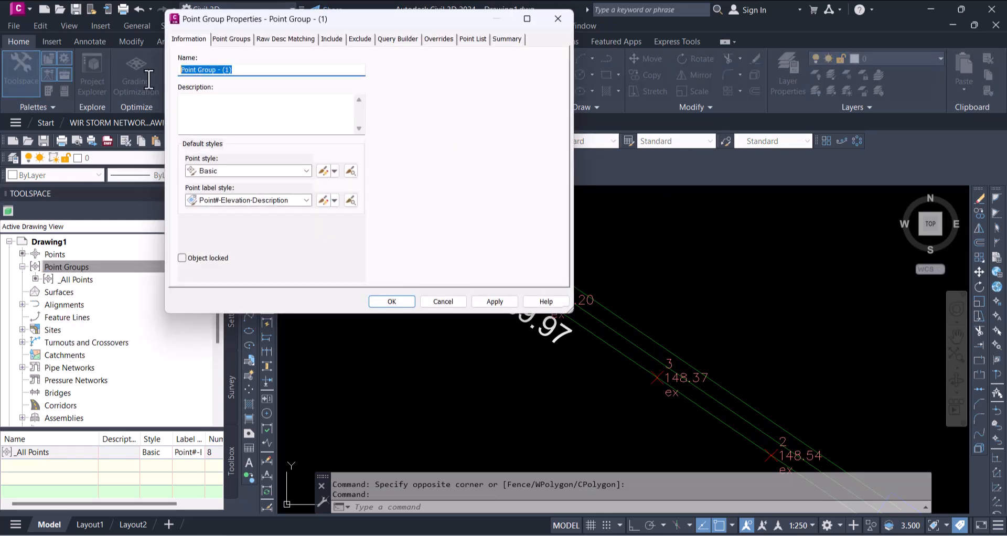
type("Ex")
- Include the points with numbers matching 1-8 in the new group, check its point list and confirm the group
left_click(334, 36)
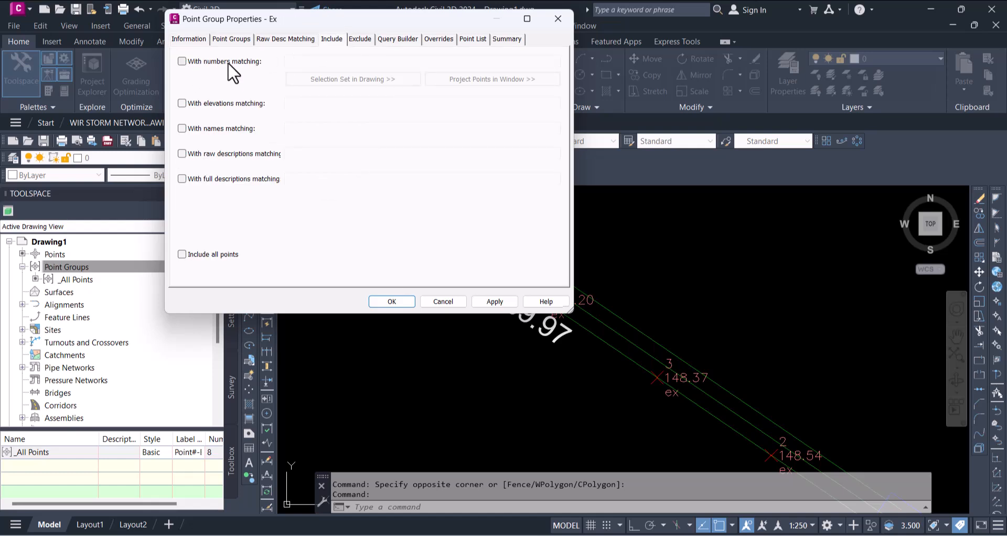
left_click(181, 62)
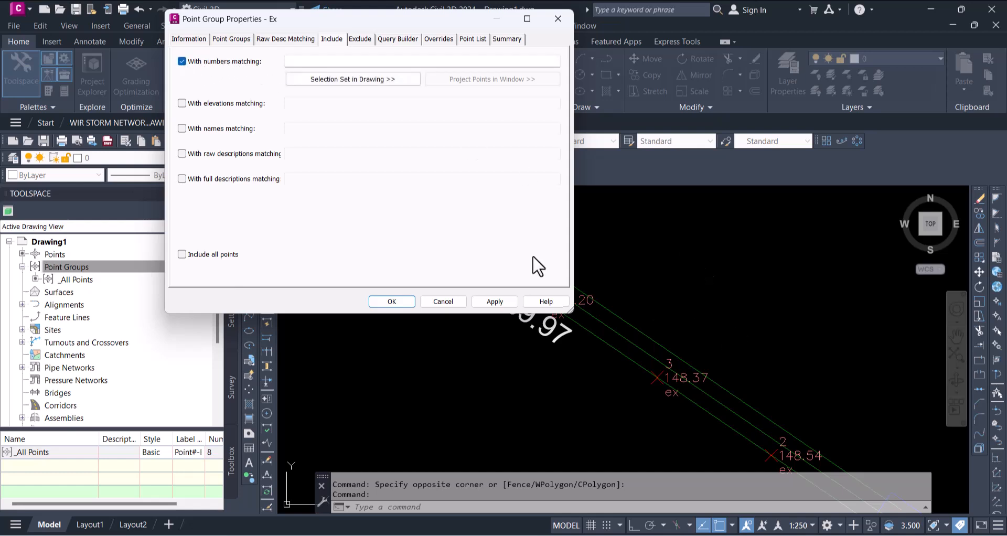
left_click(318, 62)
type("1-8")
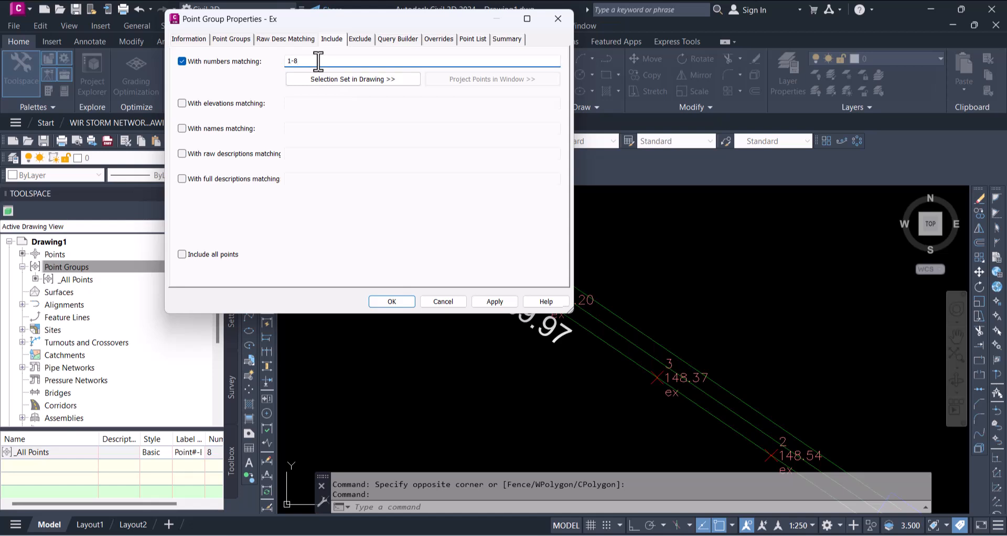
left_click(471, 39)
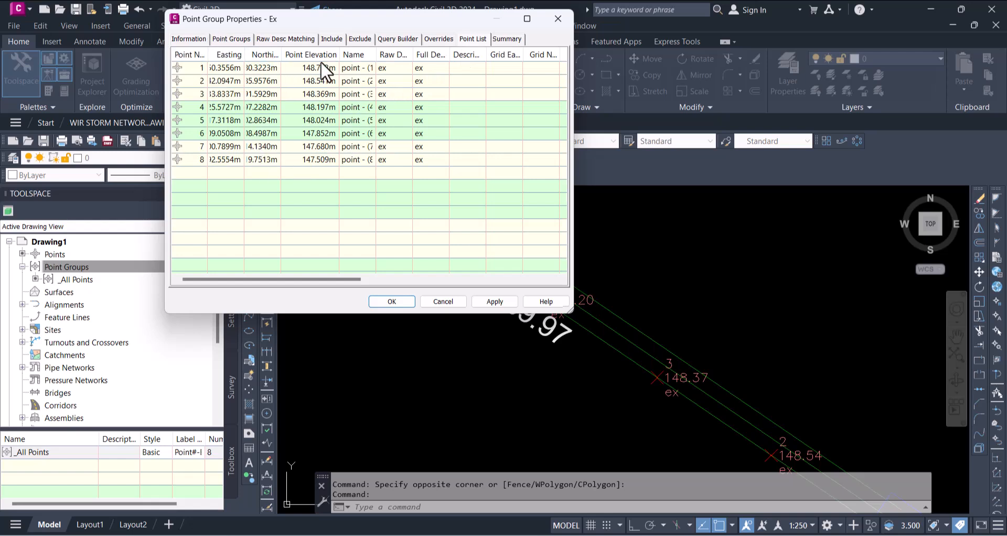
left_click(331, 39)
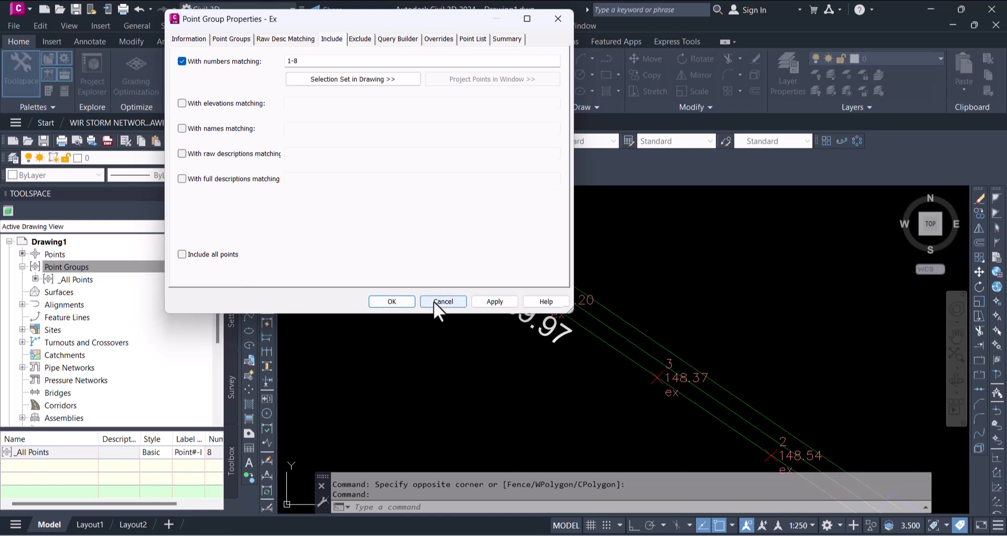
left_click(391, 301)
- Start exporting the points of the Ex point group, keeping the PENZD (comma delimited) format
left_click(36, 264)
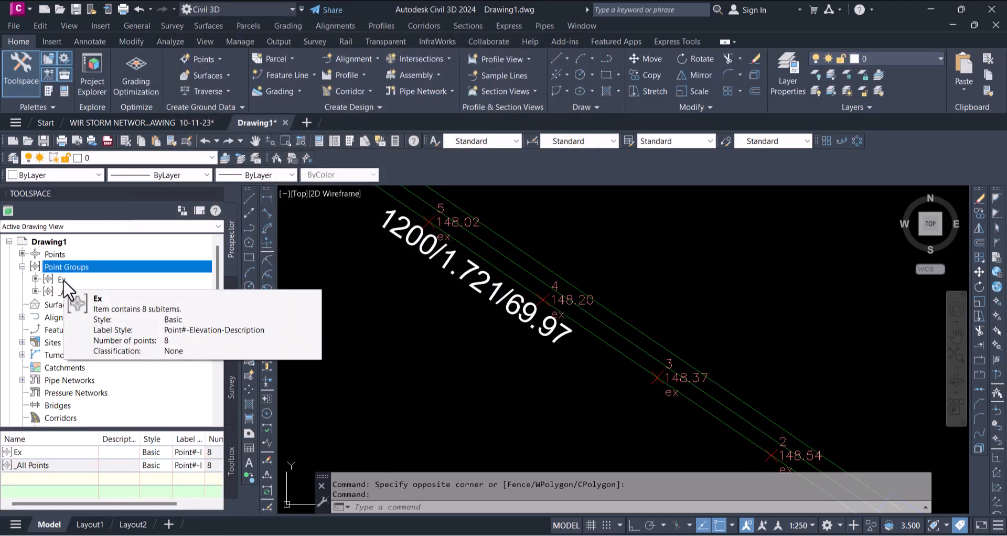
mouse_move(80, 279)
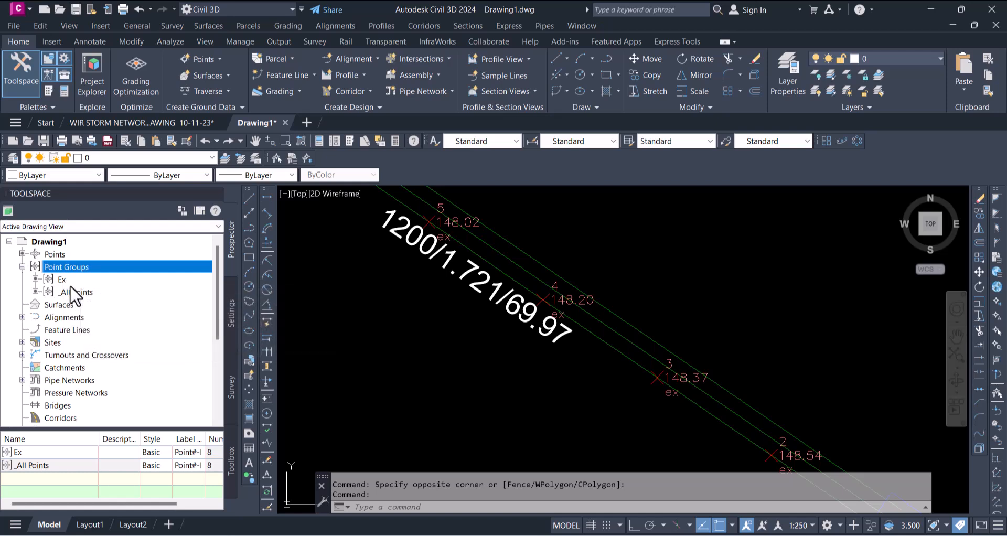
left_click(70, 283)
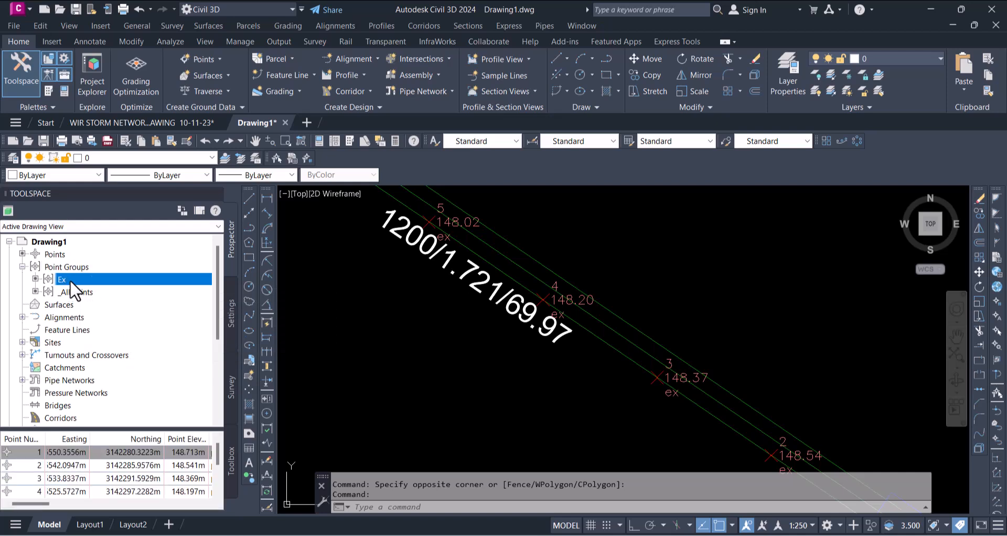
right_click(70, 279)
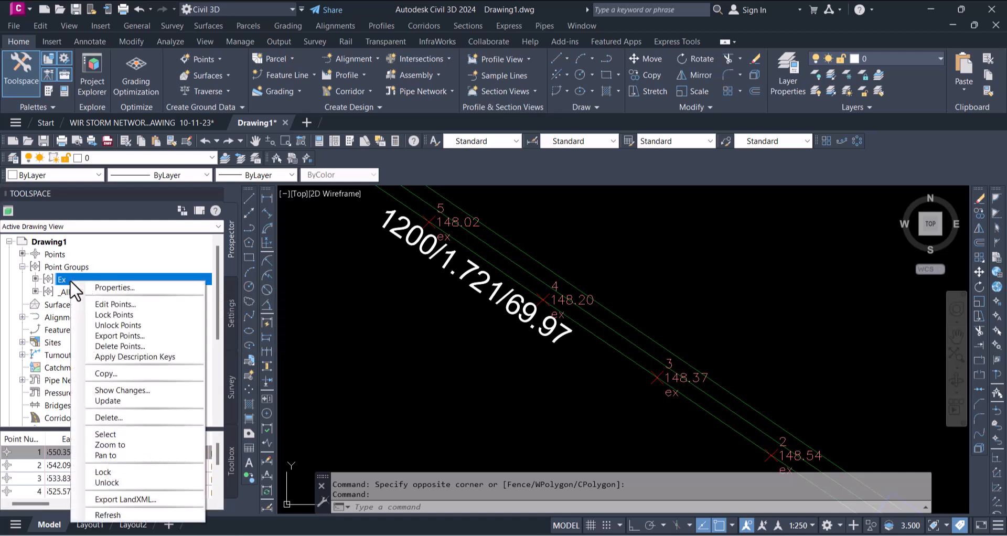
left_click(106, 336)
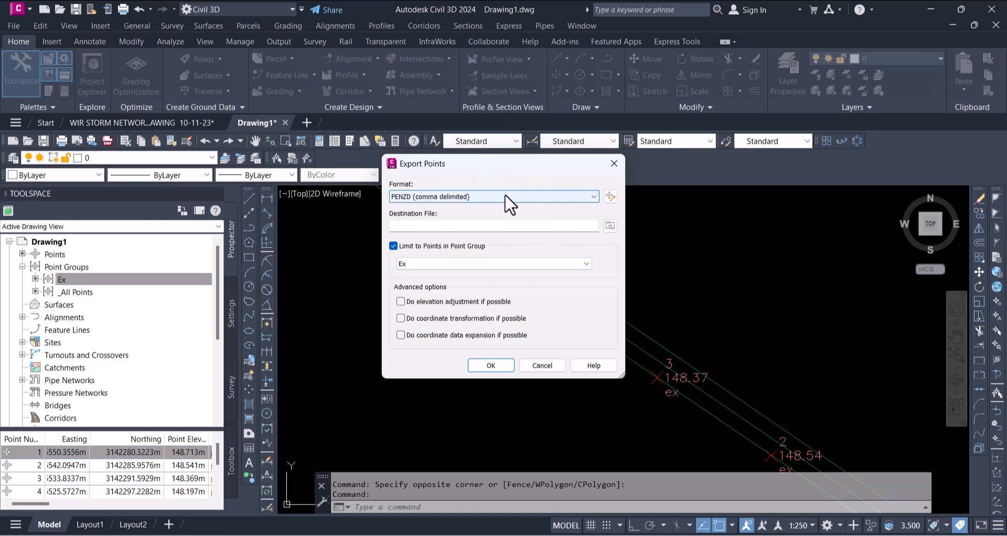
left_click(590, 197)
left_click(590, 197)
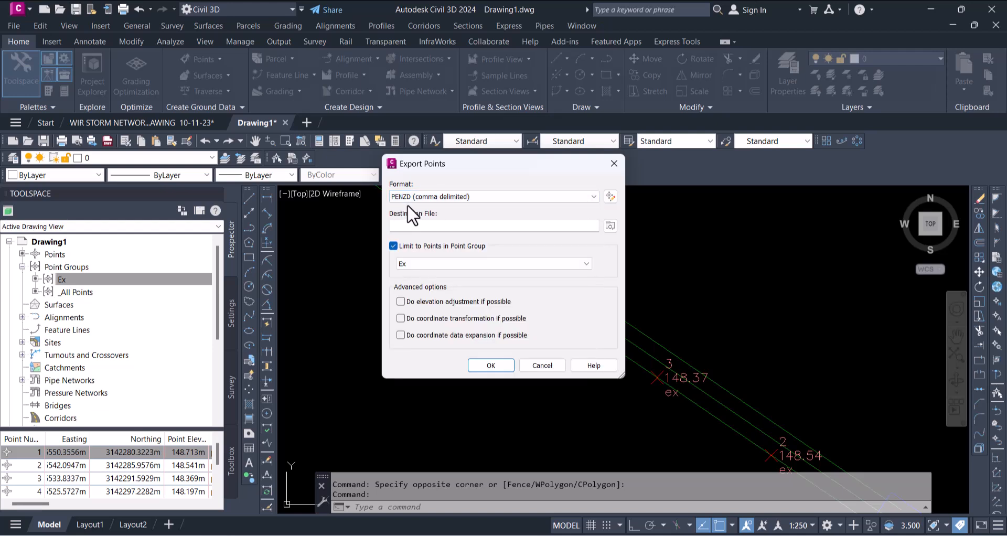
left_click(517, 197)
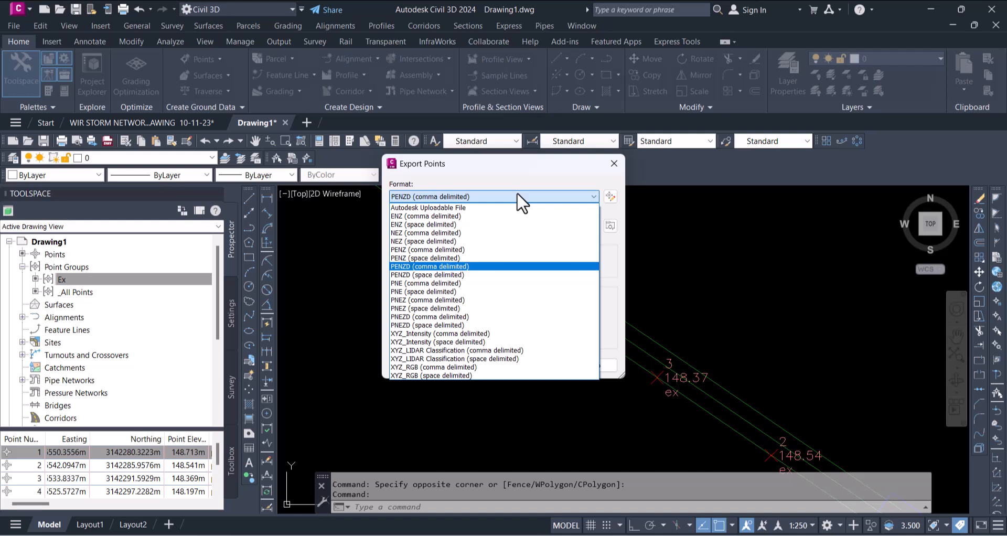
left_click(517, 196)
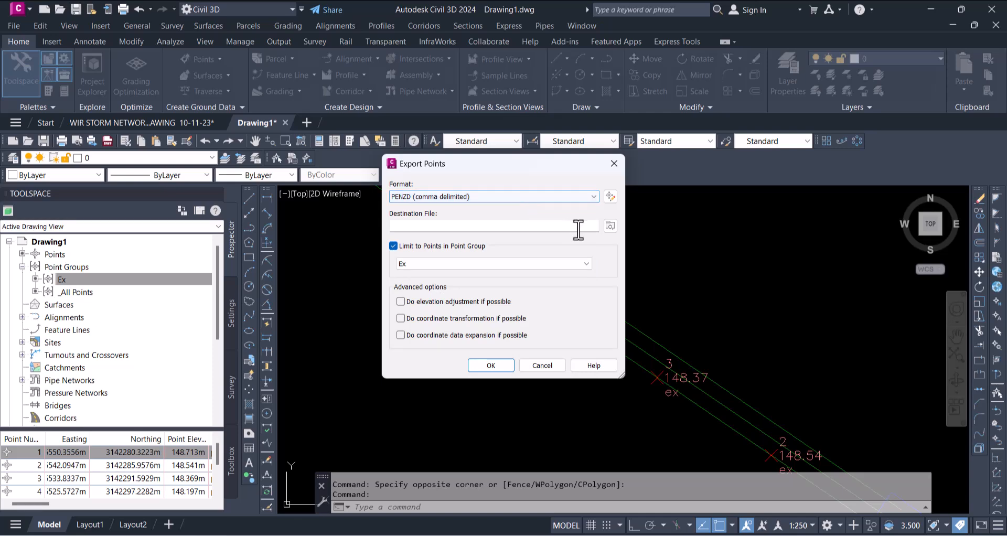
- Set the destination file to ex.csv in the Delete folder on the desktop and export the points limited to group Ex
left_click(610, 226)
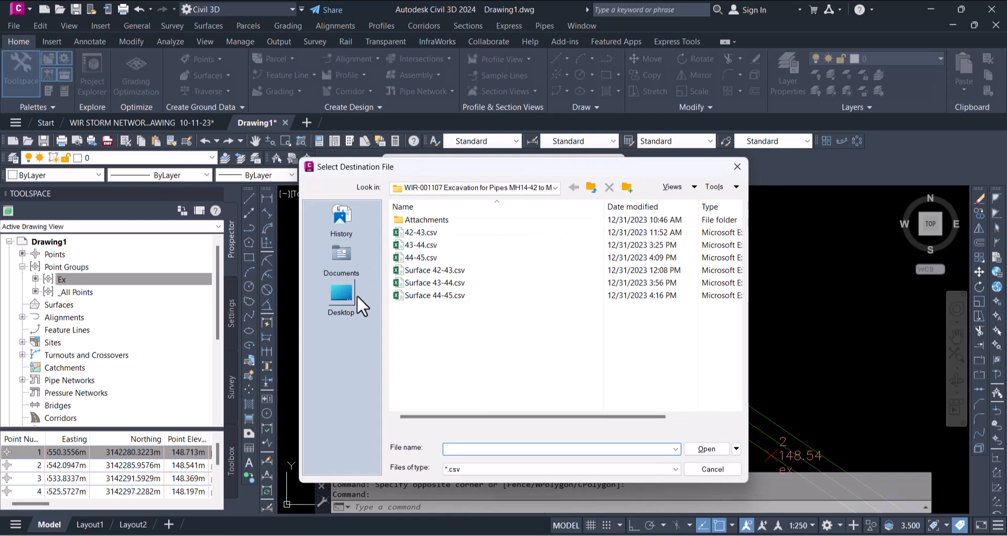
left_click(334, 307)
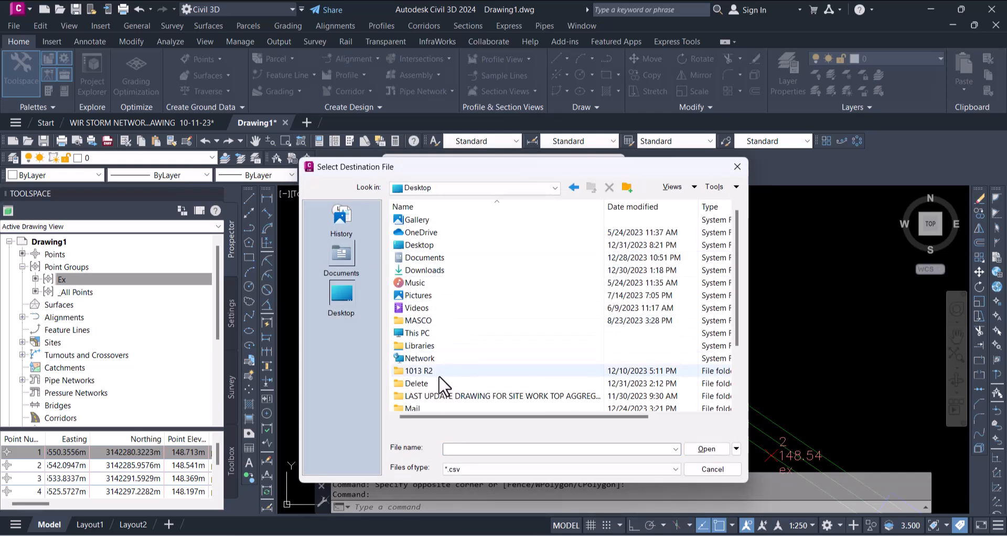
scroll(438, 377, "down", 1)
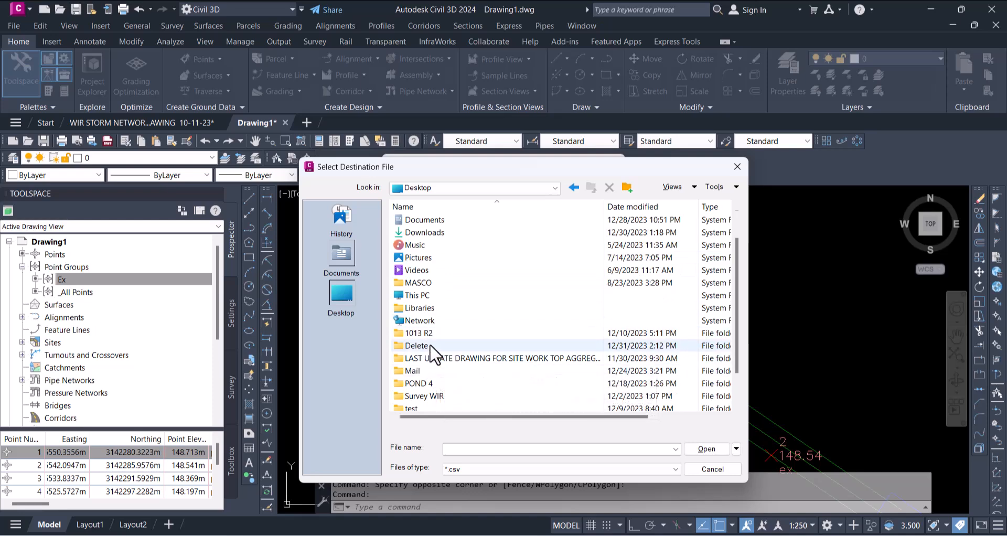
double_click(430, 346)
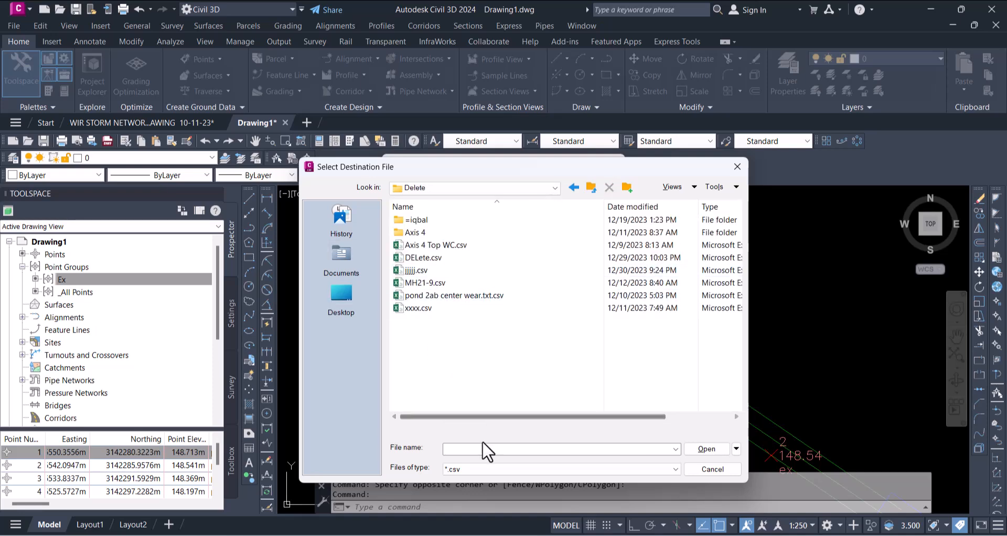
left_click(473, 450)
type("ex")
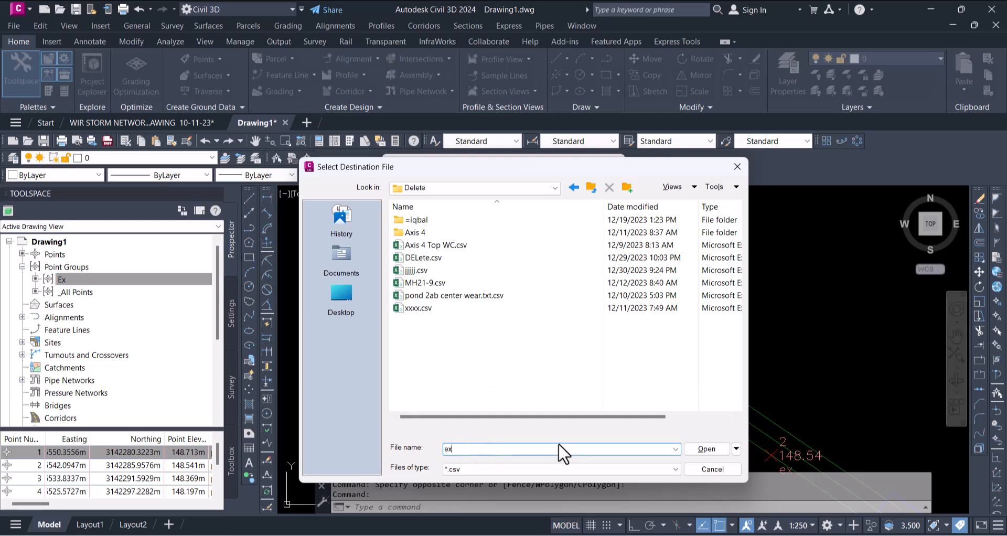
left_click(704, 448)
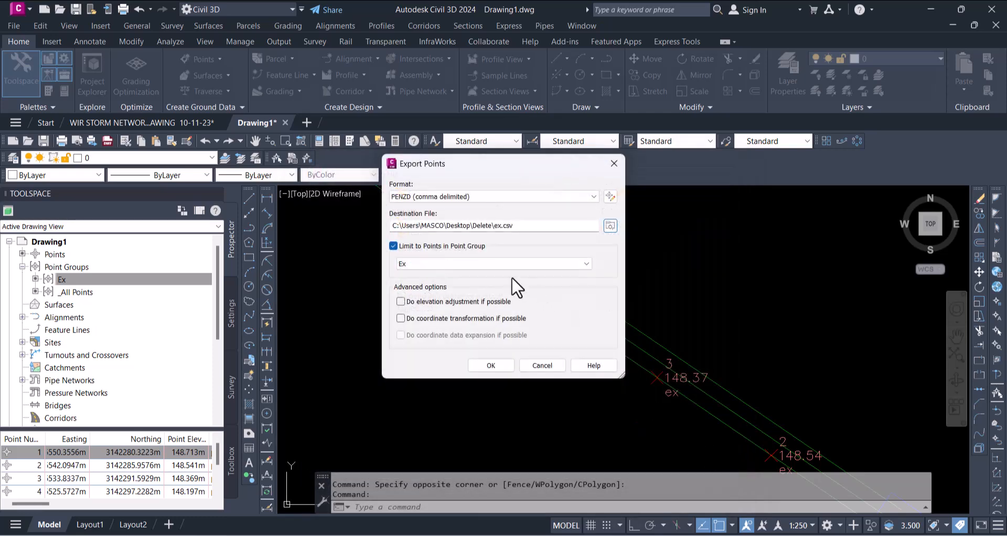
left_click(489, 366)
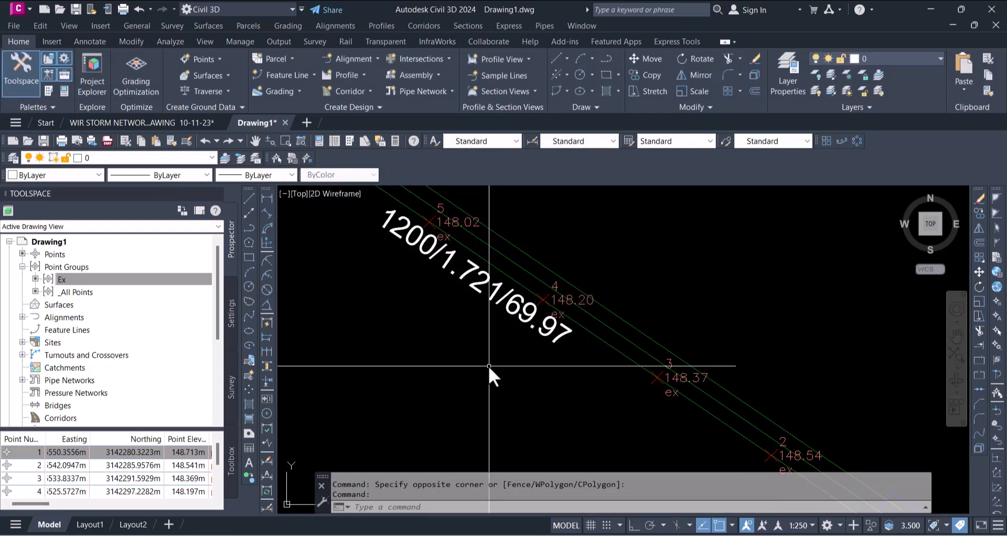
- Switch to the desktop's Delete folder, preview the exported ex.csv and open it in Excel to check the point data
left_click(933, 9)
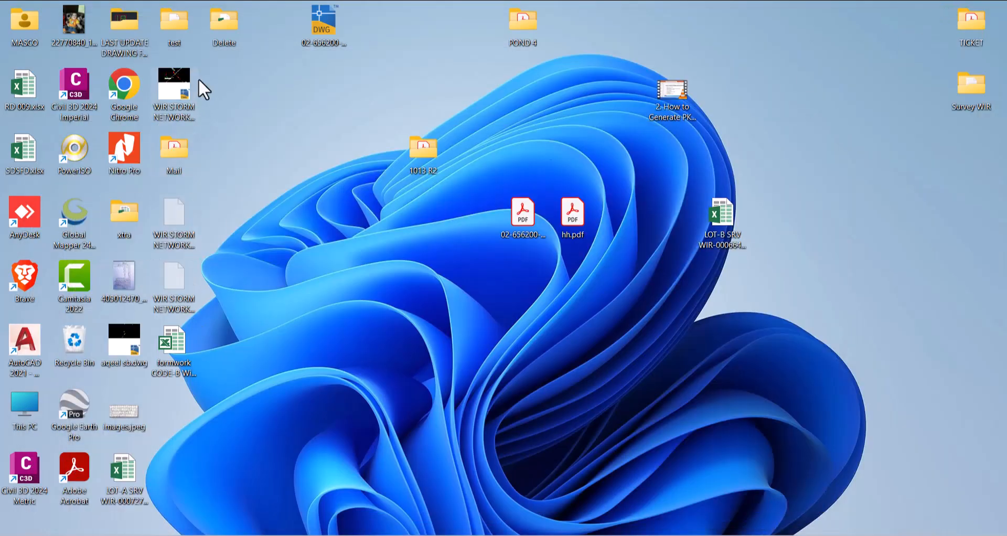
double_click(221, 26)
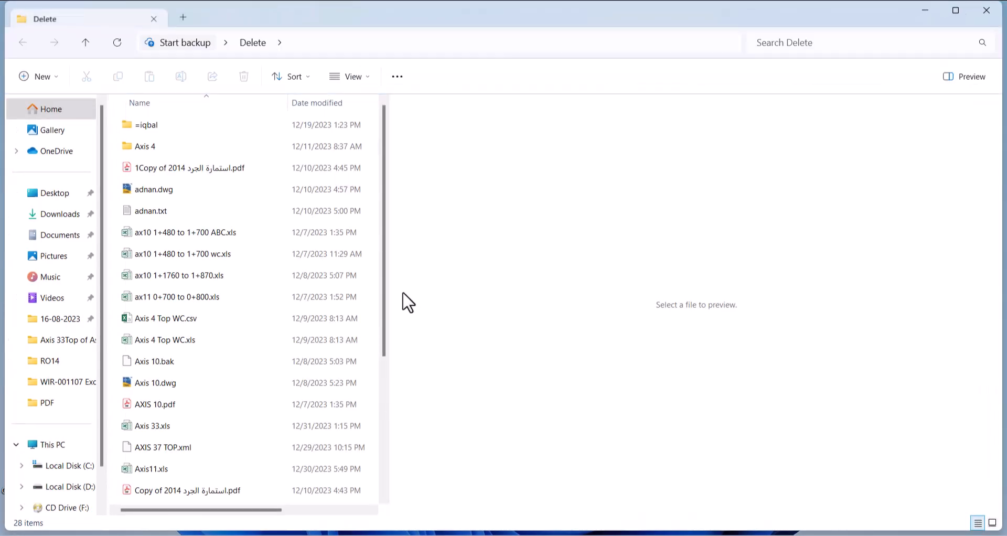
scroll(244, 400, "down", 3)
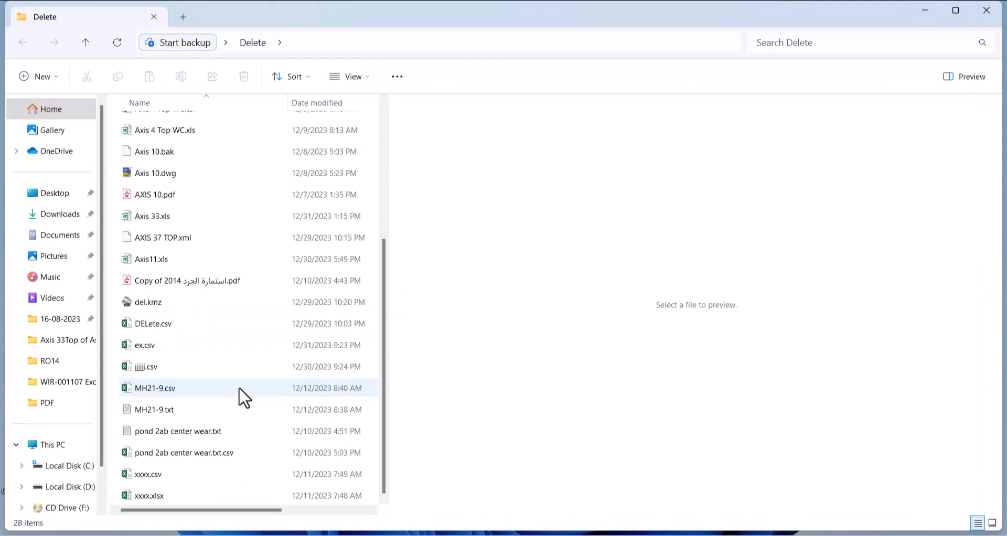
left_click(179, 345)
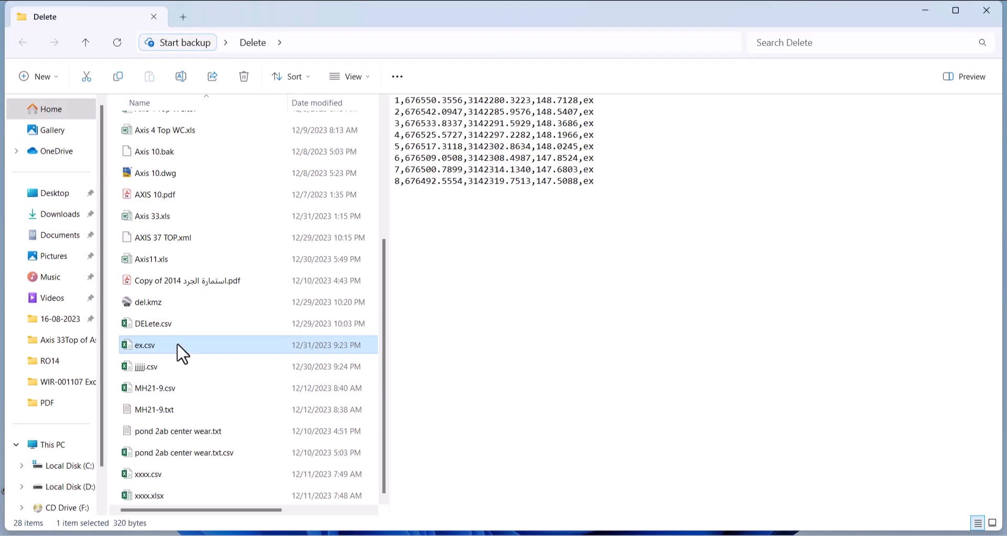
double_click(177, 345)
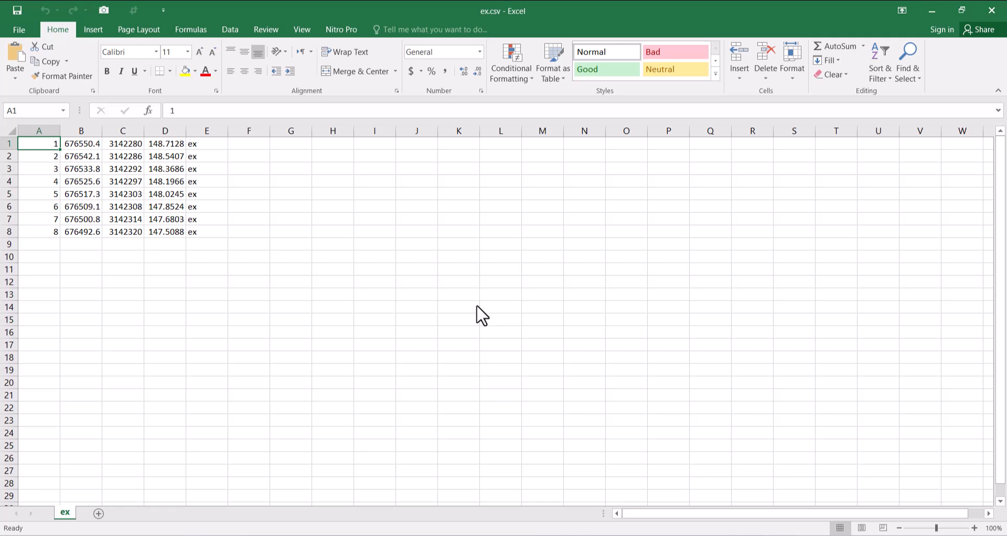
mouse_move(20, 534)
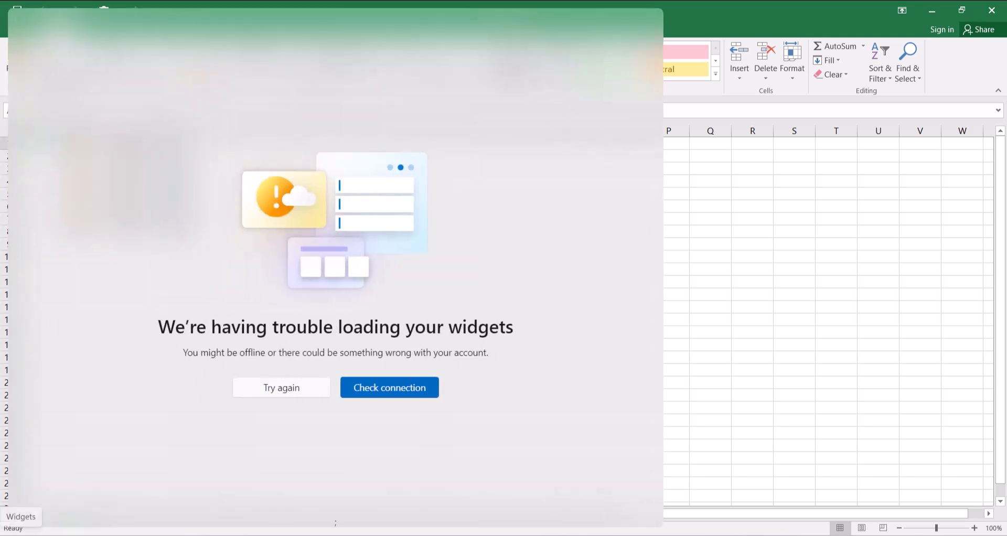